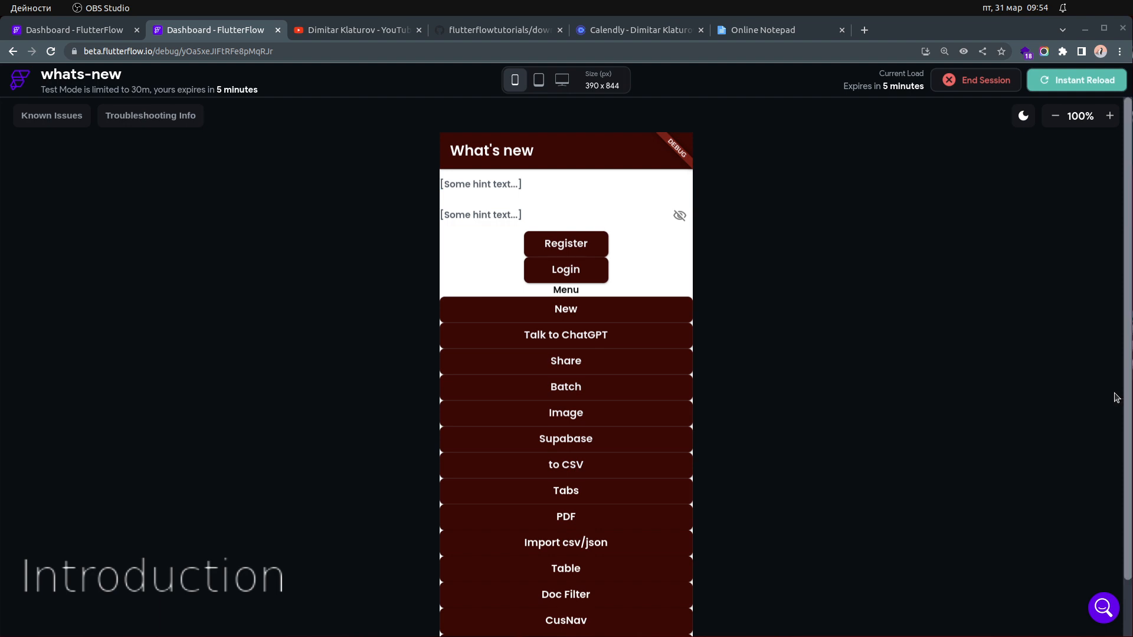
Step: Open the Cache page from the menu of the app in the whats-new test session
{"action": "left_click", "coordinate": [962, 415]}
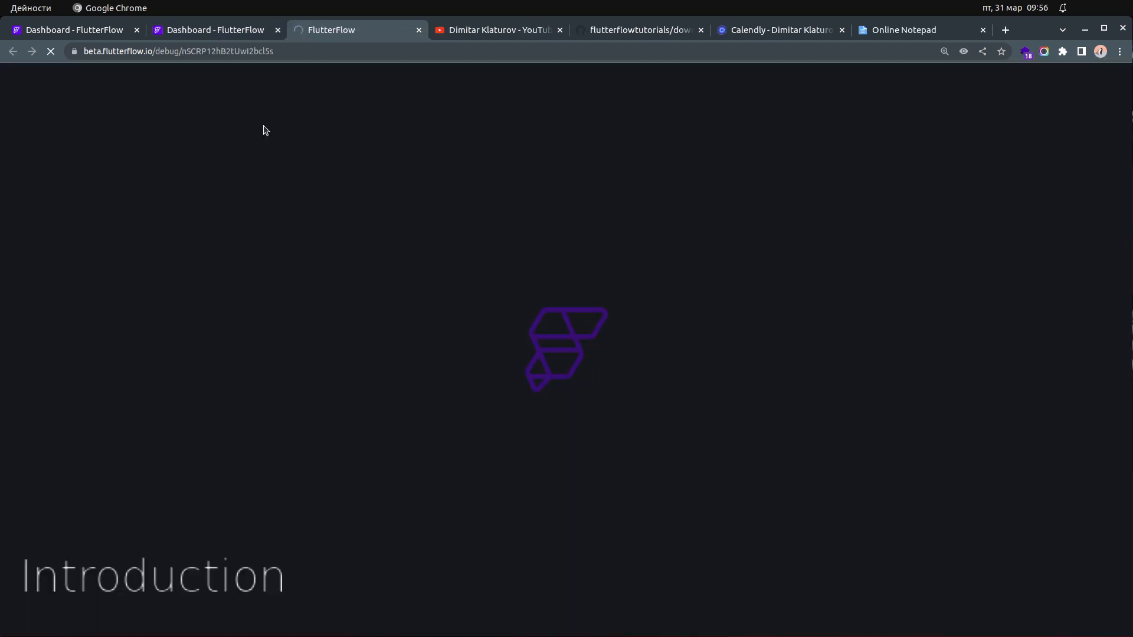
{"action": "left_click", "coordinate": [228, 32]}
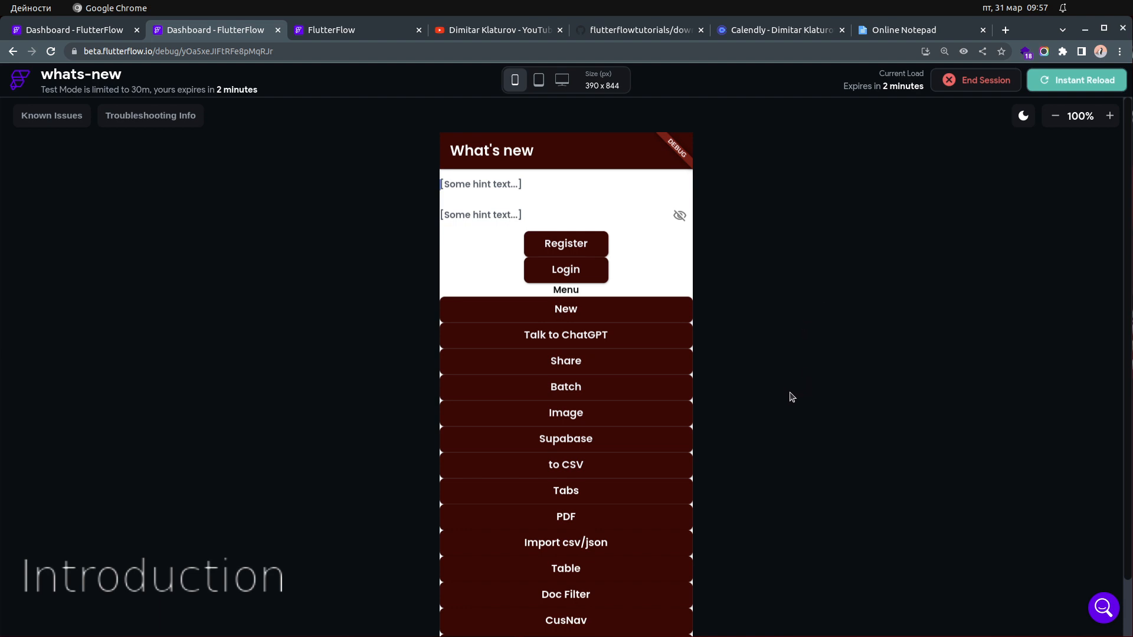
{"action": "scroll", "coordinate": [643, 405], "scroll_direction": "down", "scroll_amount": 1}
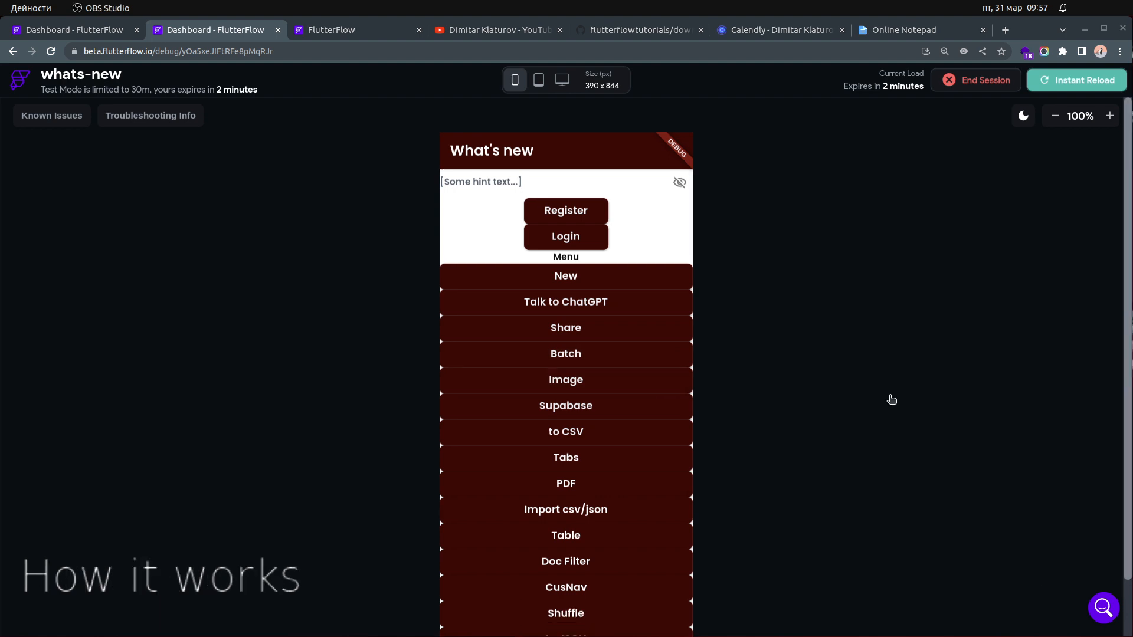
{"action": "left_click", "coordinate": [872, 376]}
{"action": "scroll", "coordinate": [616, 372], "scroll_direction": "down", "scroll_amount": 1}
{"action": "scroll", "coordinate": [616, 372], "scroll_direction": "down", "scroll_amount": 5}
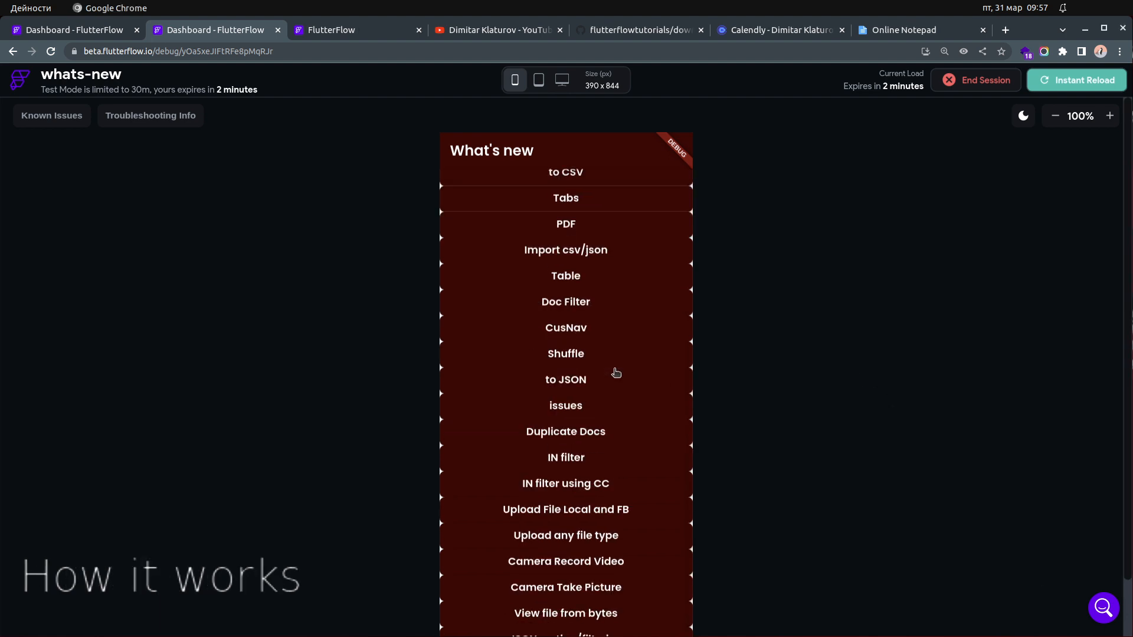
{"action": "scroll", "coordinate": [740, 429], "scroll_direction": "down", "scroll_amount": 1}
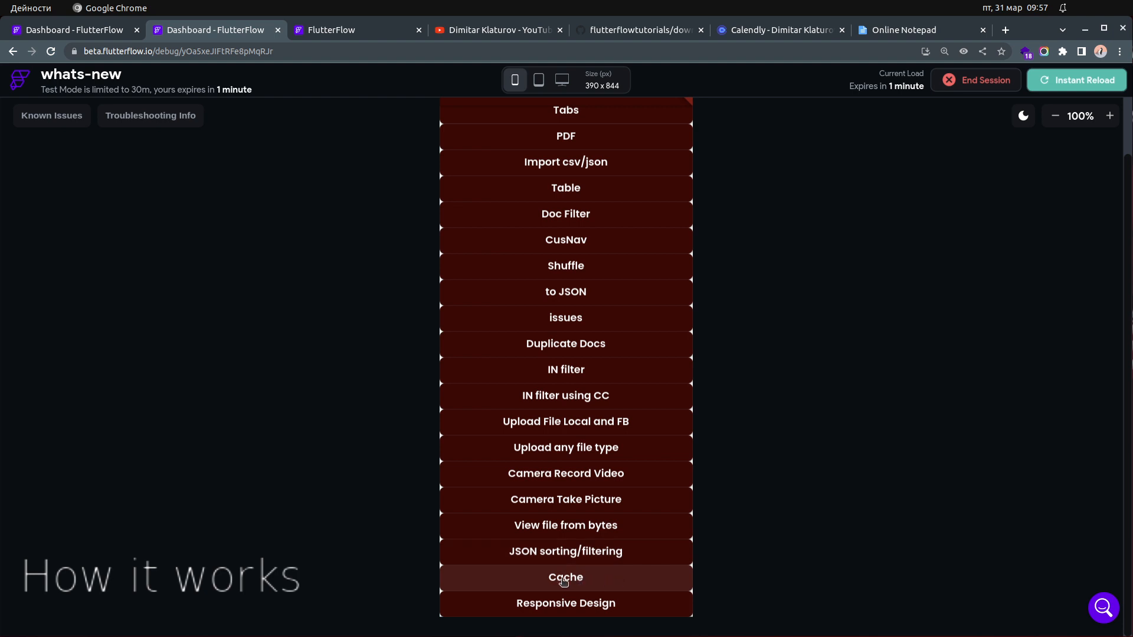
{"action": "left_click", "coordinate": [585, 586]}
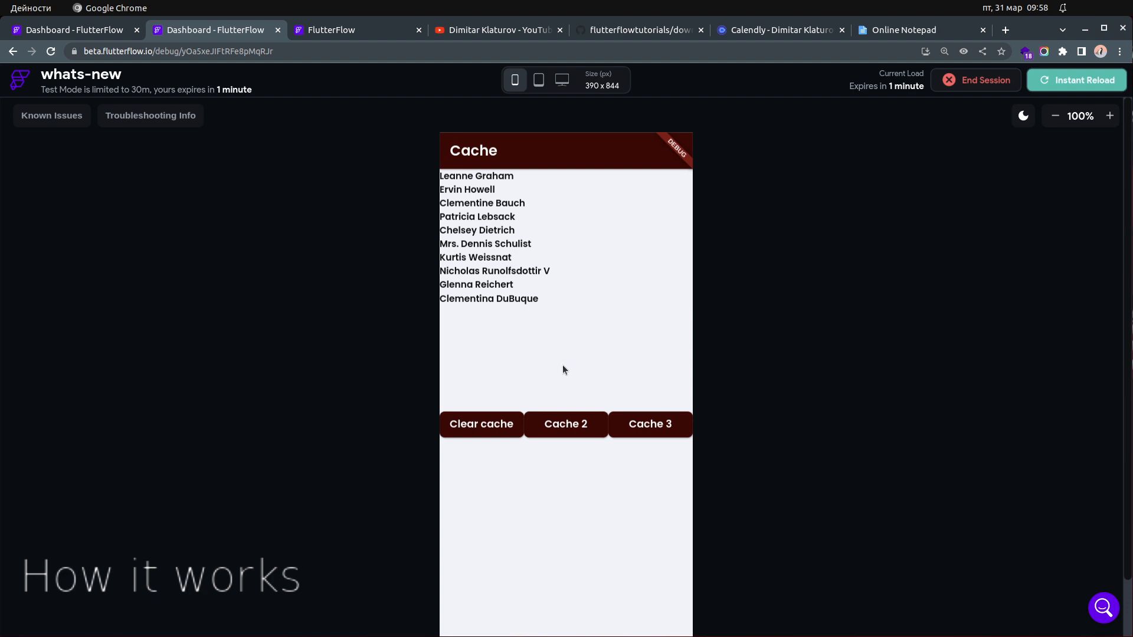
Step: View the Cache 2 and Cache 3 pages, returning to the main Cache page after each visit
{"action": "left_click", "coordinate": [561, 425]}
{"action": "left_click", "coordinate": [559, 427]}
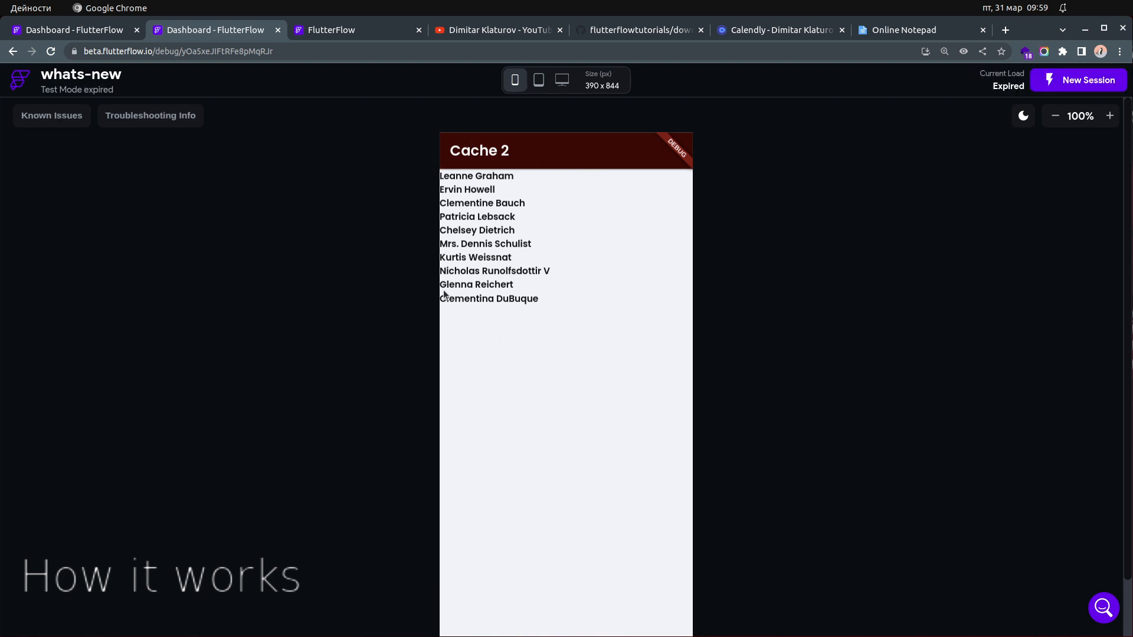
{"action": "key", "text": "alt+Left"}
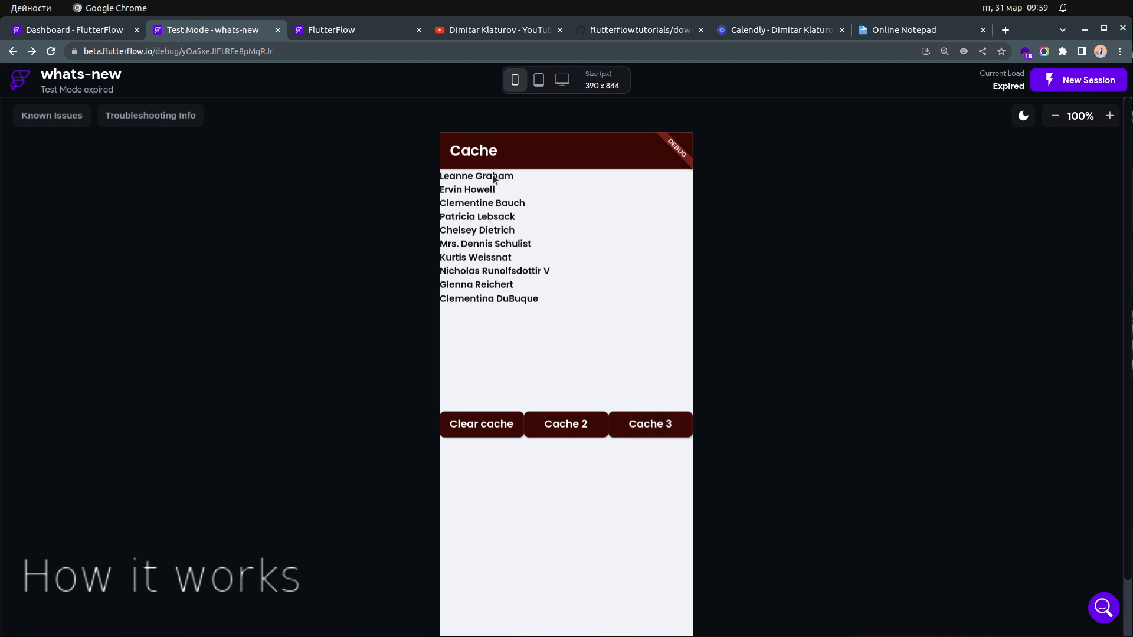
{"action": "left_click", "coordinate": [658, 424]}
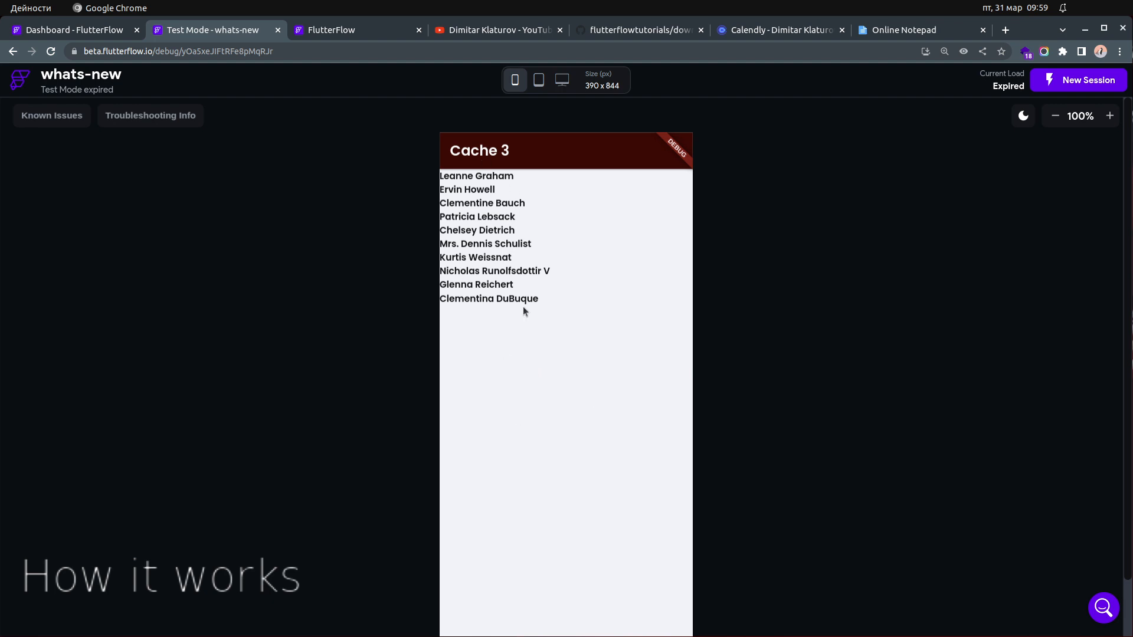
{"action": "key", "text": "alt+Left"}
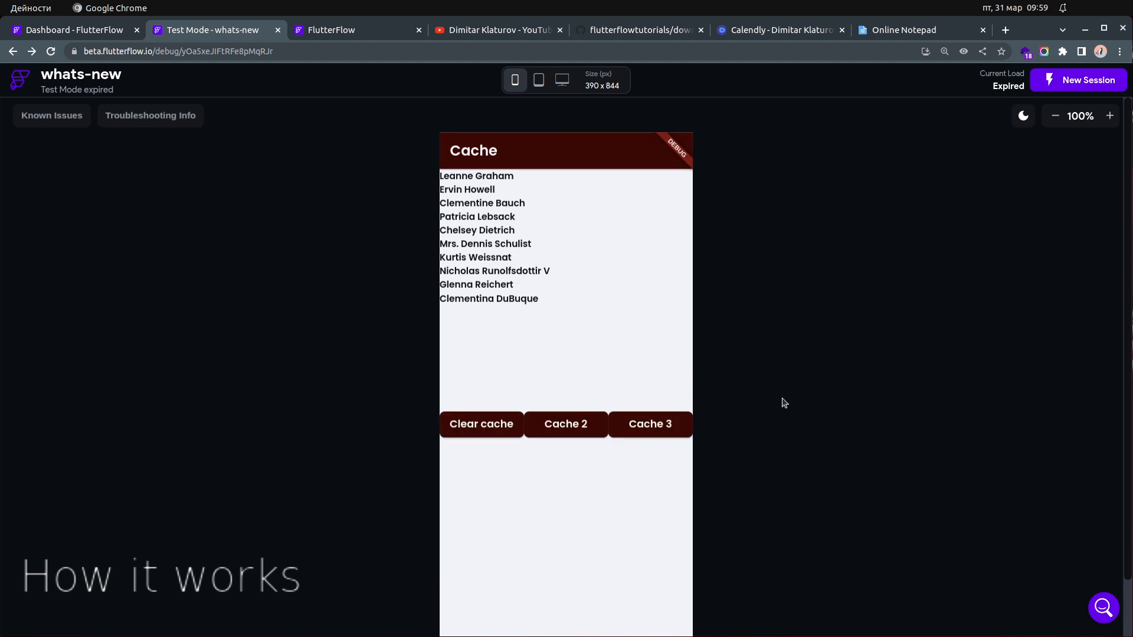
{"action": "left_click", "coordinate": [671, 425]}
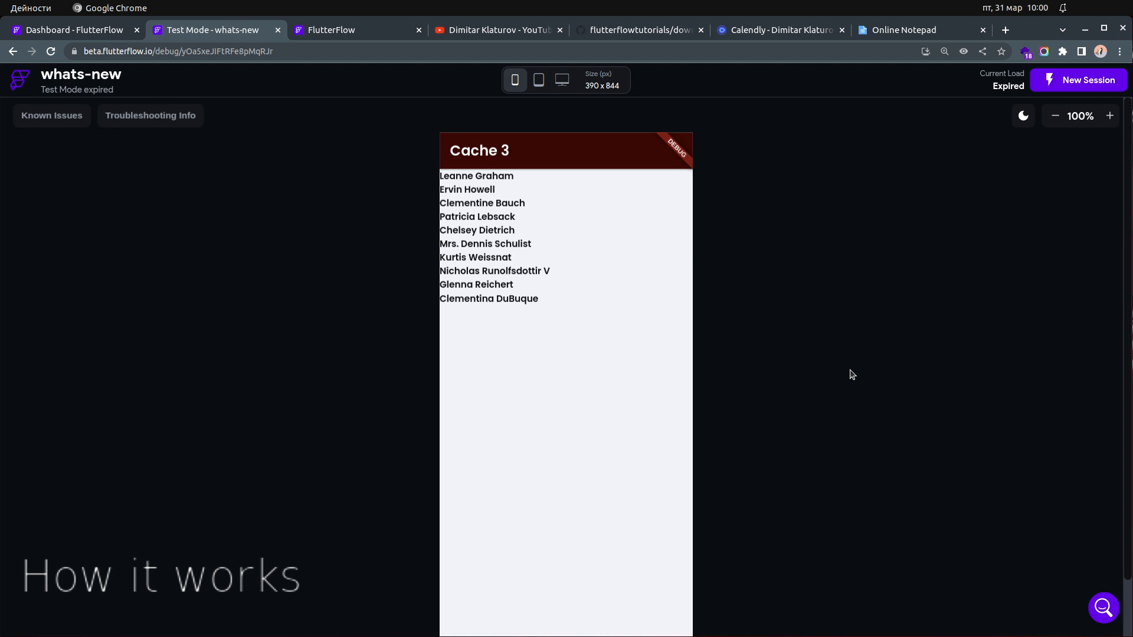
{"action": "key", "text": "alt+Left"}
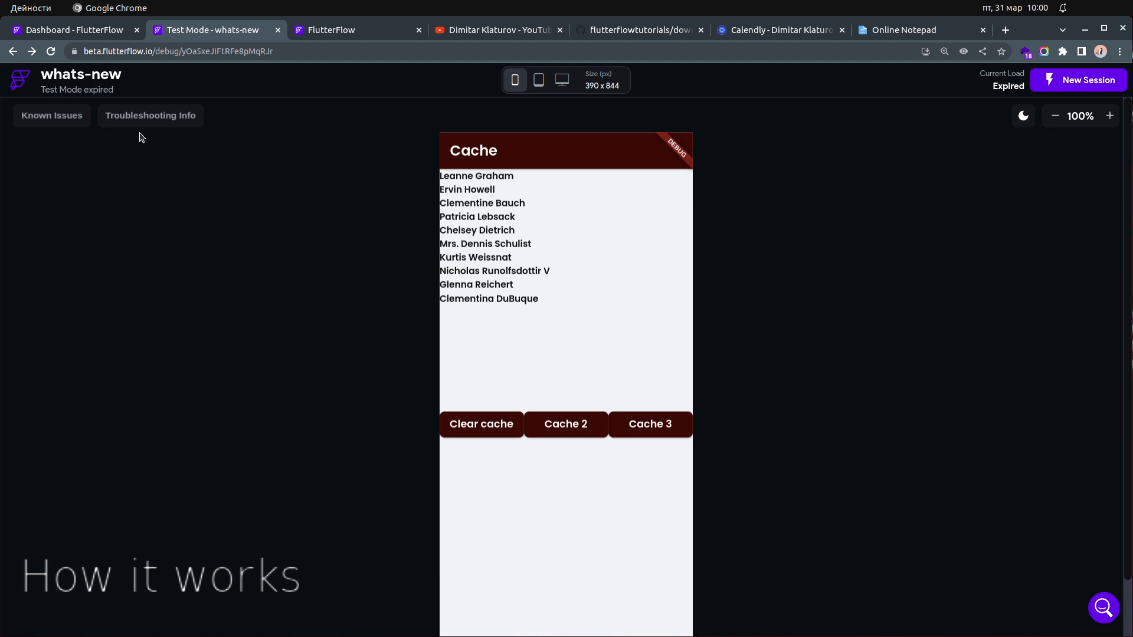
{"action": "left_click", "coordinate": [52, 51]}
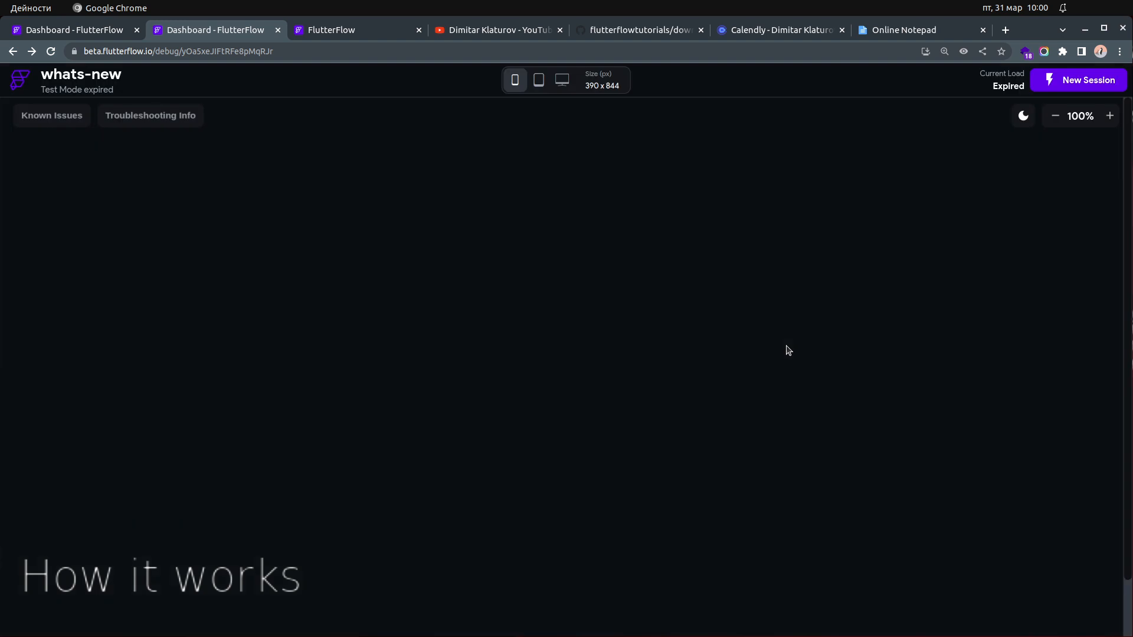
{"action": "key", "text": "ctrl+shift+i"}
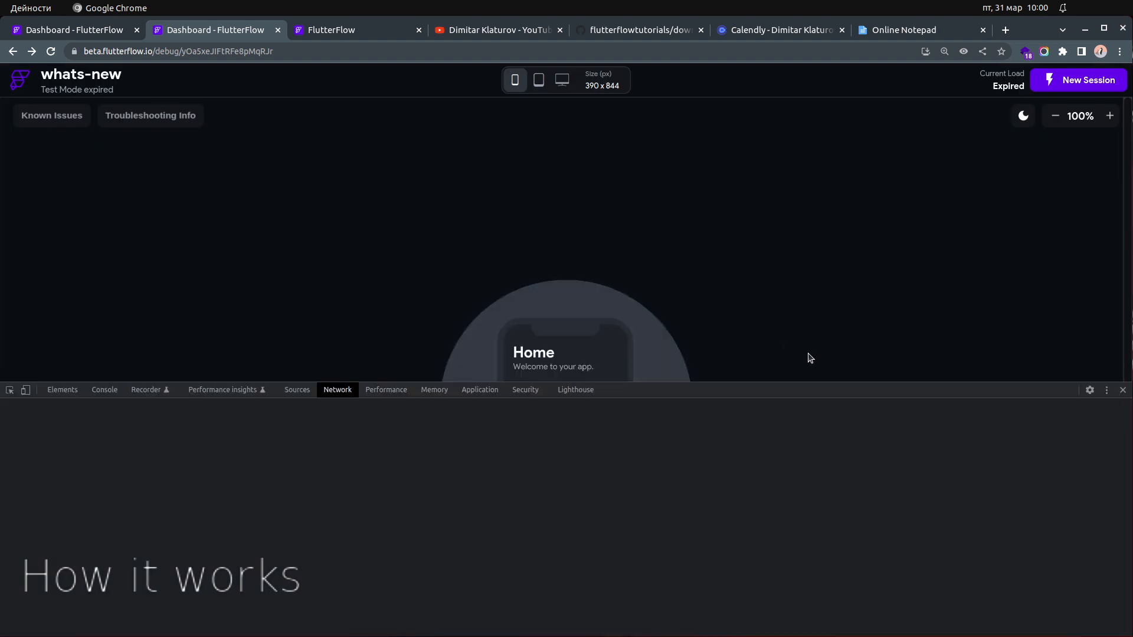
{"action": "left_click", "coordinate": [1123, 390]}
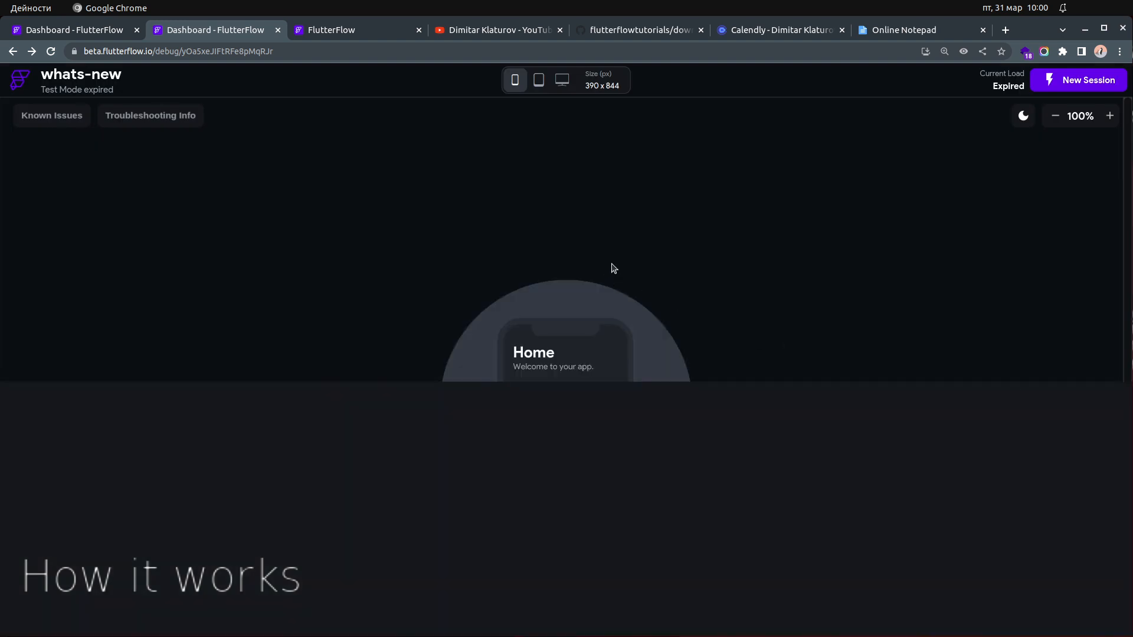
{"action": "left_click", "coordinate": [339, 29]}
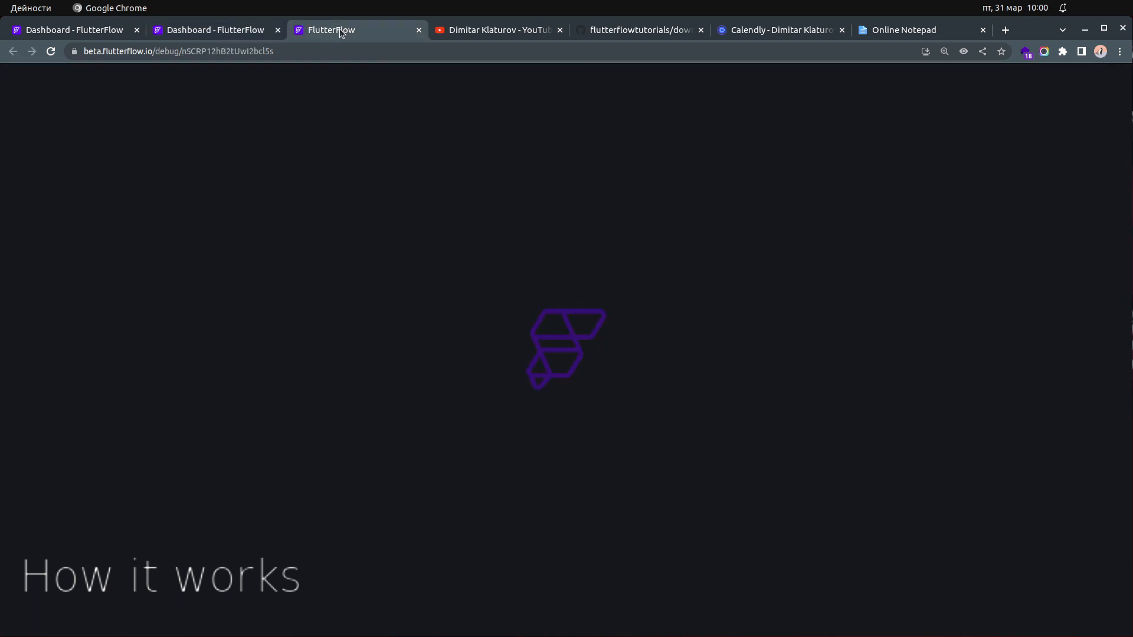
{"action": "left_click", "coordinate": [229, 33]}
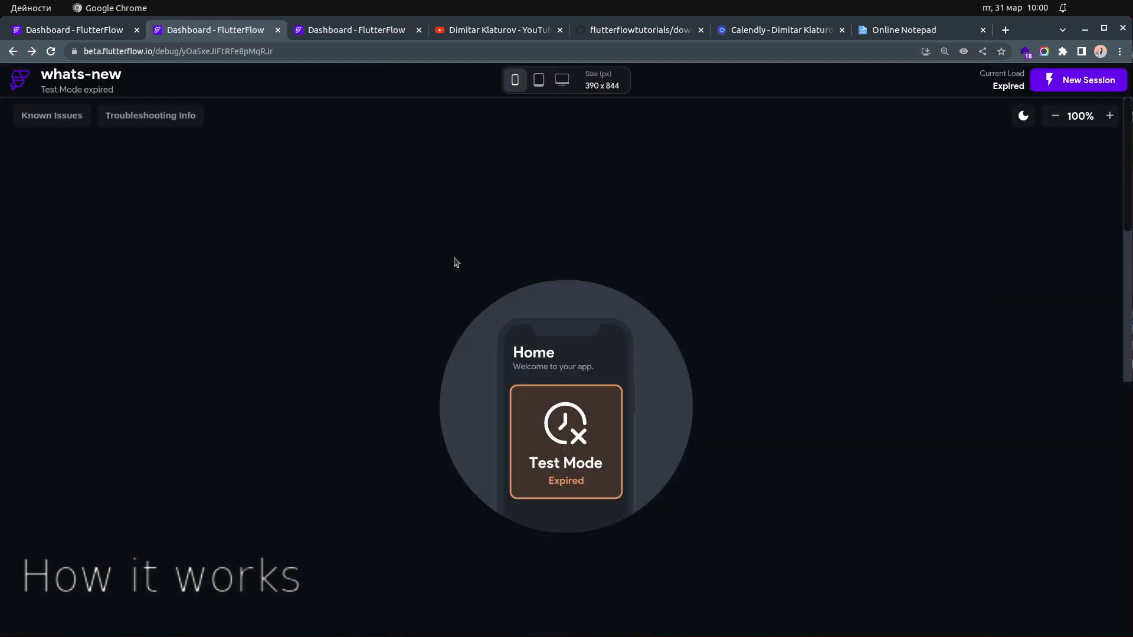
Step: Switch to the other whats-new test session and show an emptied Network log in the browser's developer tools
{"action": "left_click", "coordinate": [350, 34]}
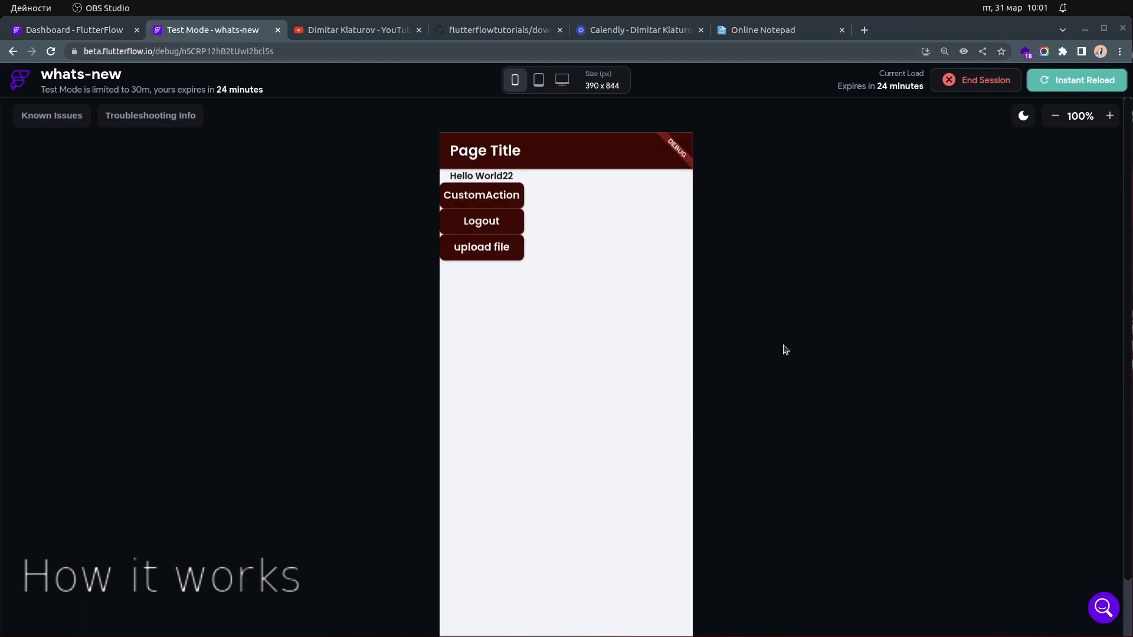
{"action": "left_click", "coordinate": [767, 258]}
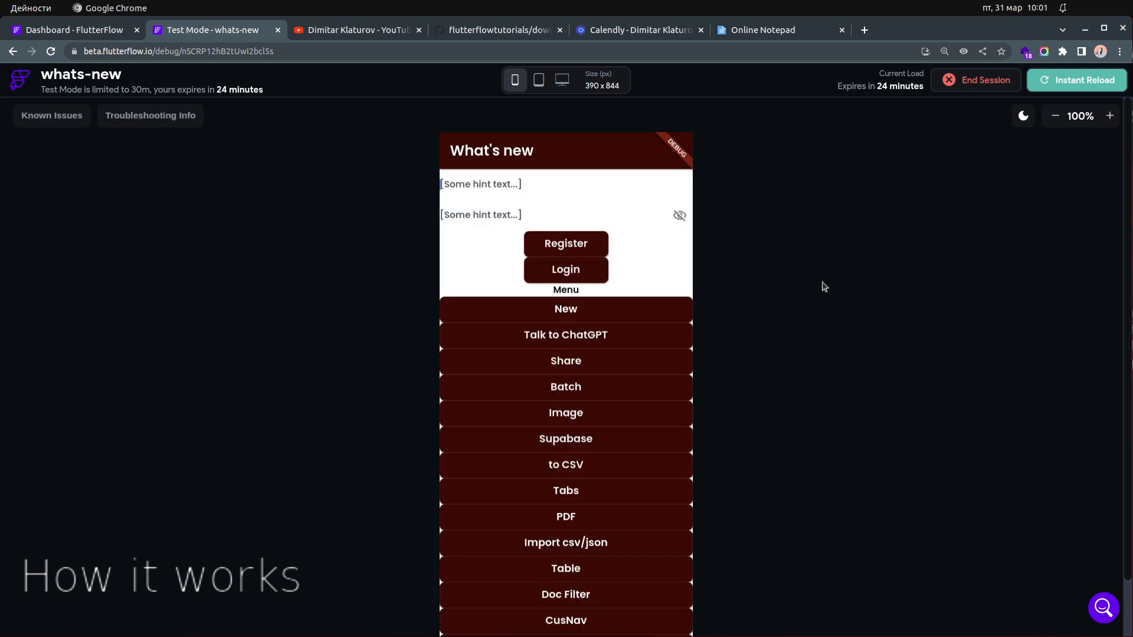
{"action": "key", "text": "ctrl+shift+i"}
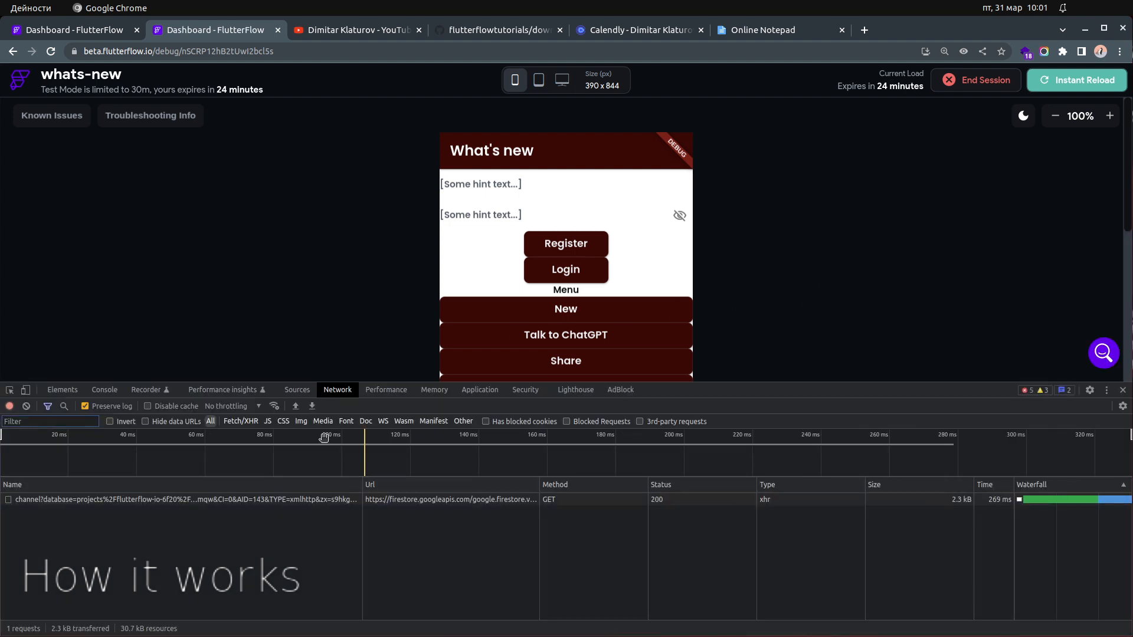
{"action": "left_click", "coordinate": [25, 407]}
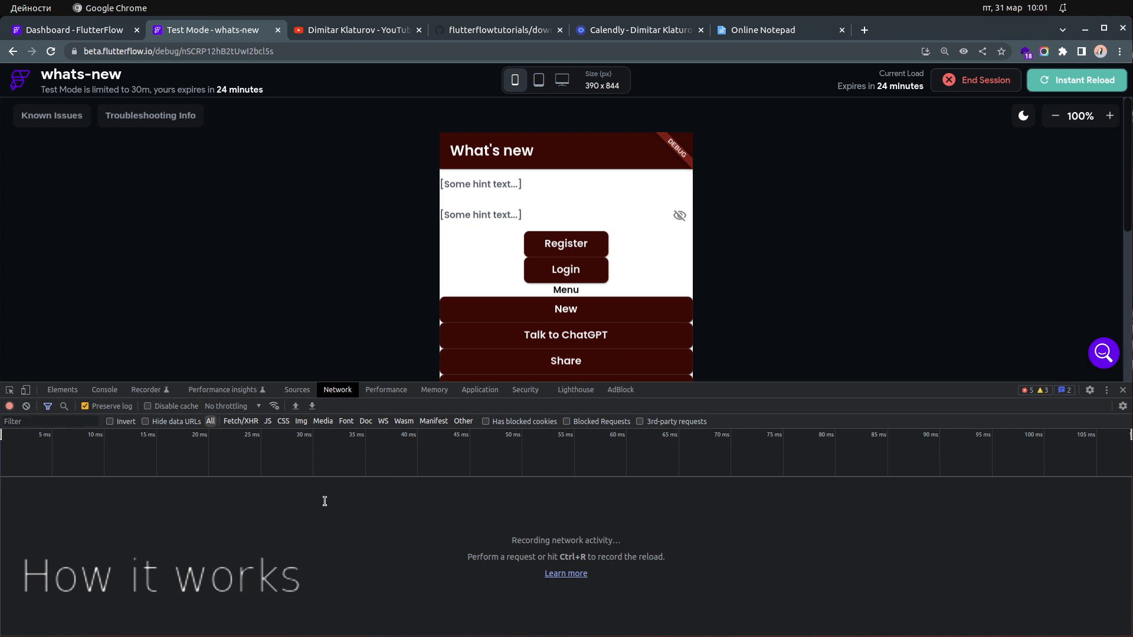
Step: Load the Cache page from the app's menu while network activity is being recorded
{"action": "scroll", "coordinate": [754, 307], "scroll_direction": "down", "scroll_amount": 5}
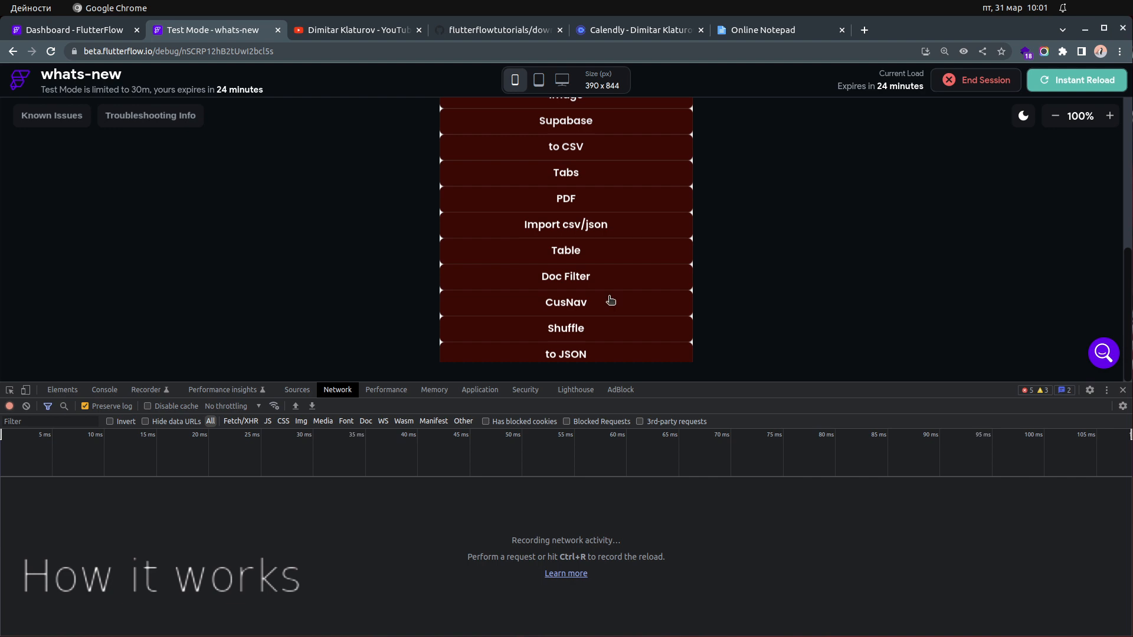
{"action": "scroll", "coordinate": [611, 300], "scroll_direction": "down", "scroll_amount": 1}
{"action": "scroll", "coordinate": [610, 300], "scroll_direction": "down", "scroll_amount": 5}
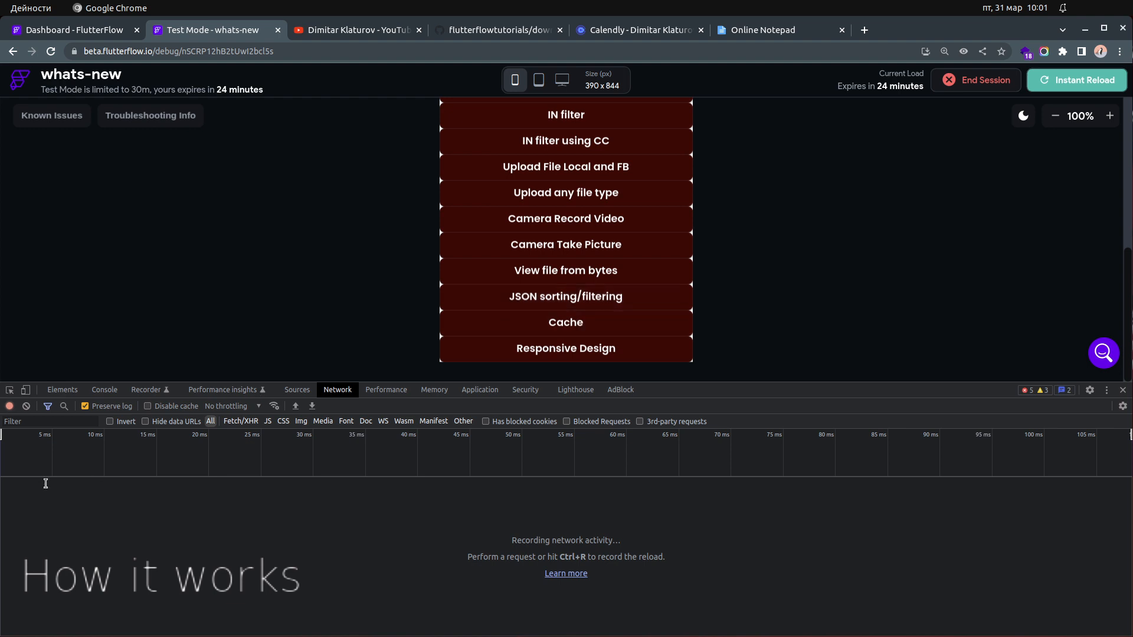
{"action": "left_click", "coordinate": [595, 326]}
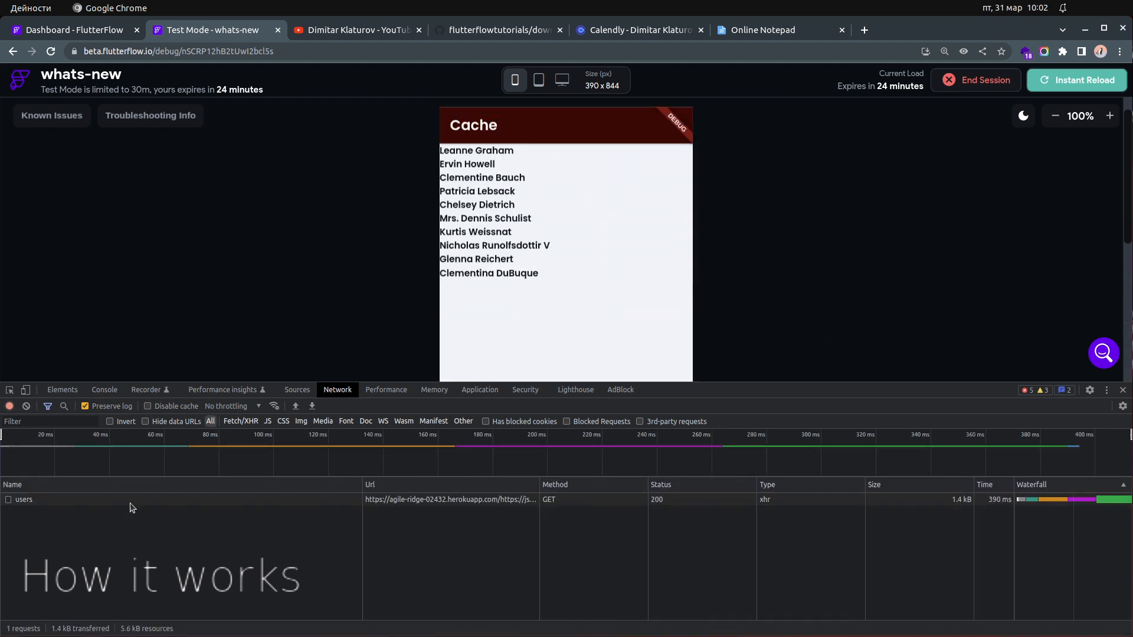
Step: Inspect the response body and the headers of the users request in the network log
{"action": "left_click", "coordinate": [66, 503]}
{"action": "scroll", "coordinate": [260, 509], "scroll_direction": "down", "scroll_amount": 6}
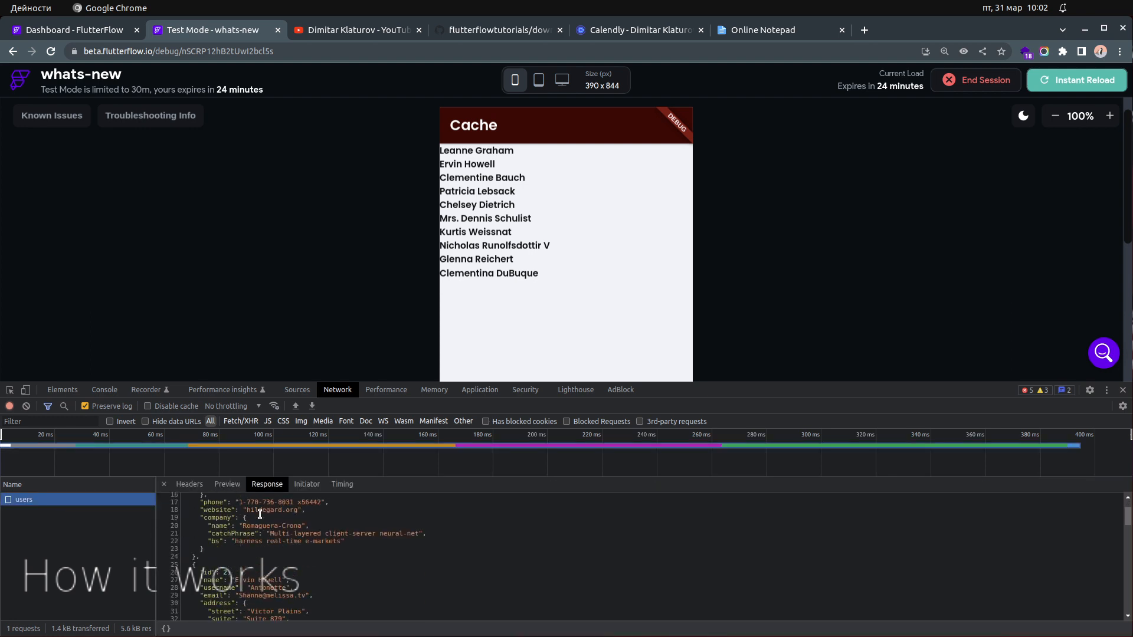
{"action": "scroll", "coordinate": [259, 514], "scroll_direction": "up", "scroll_amount": 5}
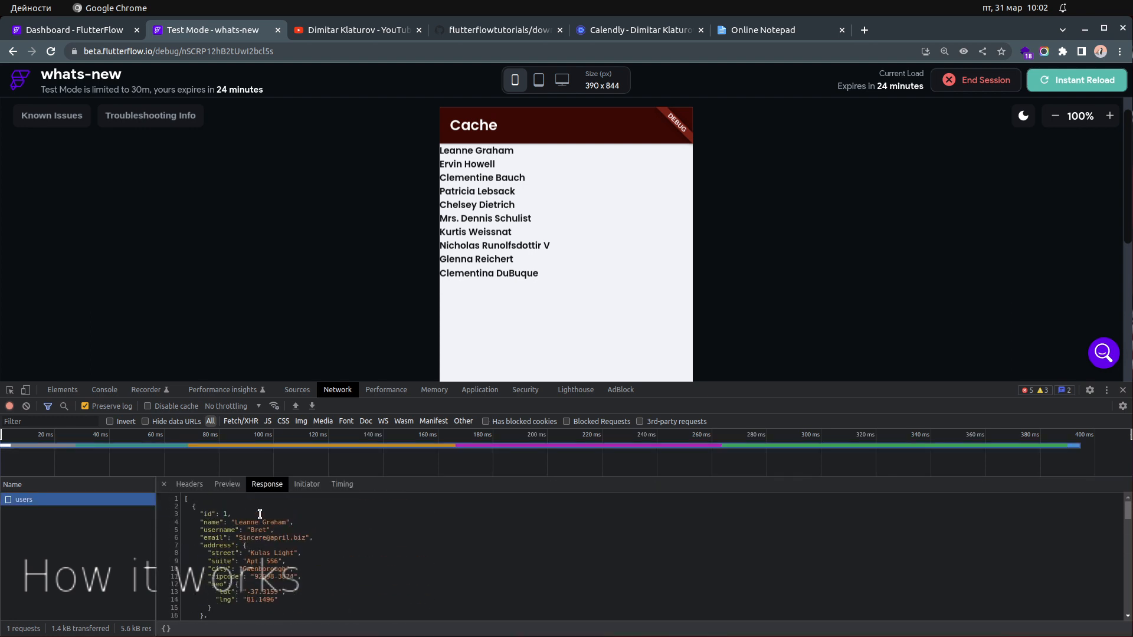
{"action": "left_click", "coordinate": [188, 484]}
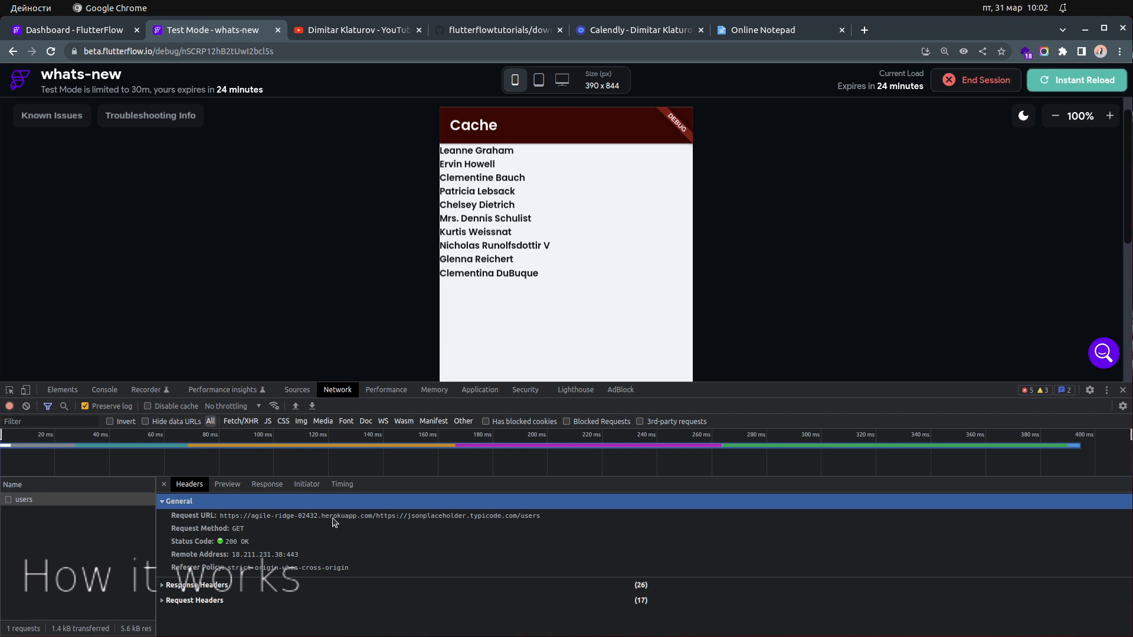
{"action": "left_click_drag", "start_coordinate": [334, 523], "coordinate": [414, 526]}
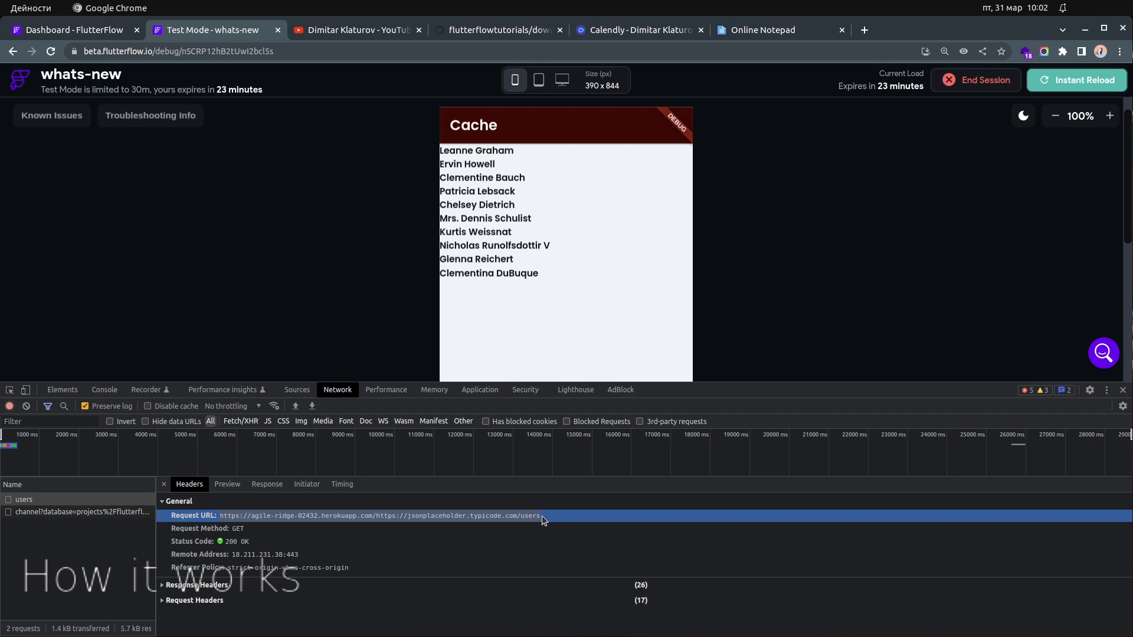
{"action": "right_click", "coordinate": [514, 517]}
{"action": "left_click", "coordinate": [440, 522]}
{"action": "left_click", "coordinate": [380, 527]}
{"action": "left_click_drag", "start_coordinate": [376, 514], "coordinate": [536, 515]}
{"action": "right_click", "coordinate": [537, 514]}
{"action": "left_click", "coordinate": [607, 576]}
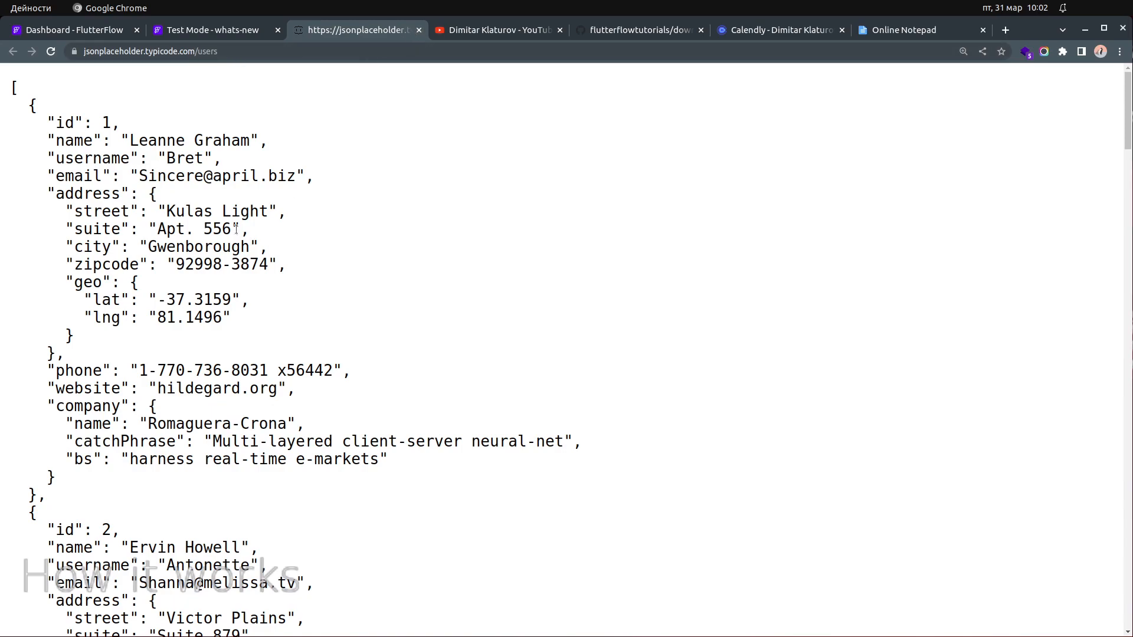
Step: Look through the JSON user records returned by the API and close that browser tab
{"action": "scroll", "coordinate": [236, 228], "scroll_direction": "down", "scroll_amount": 20}
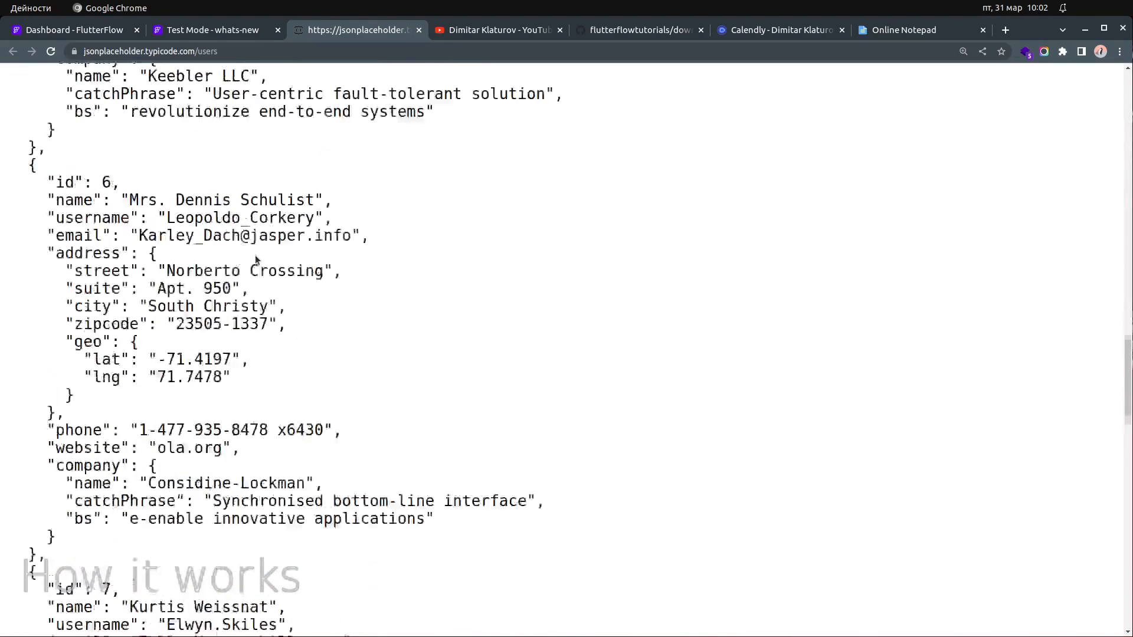
{"action": "scroll", "coordinate": [255, 255], "scroll_direction": "down", "scroll_amount": 15}
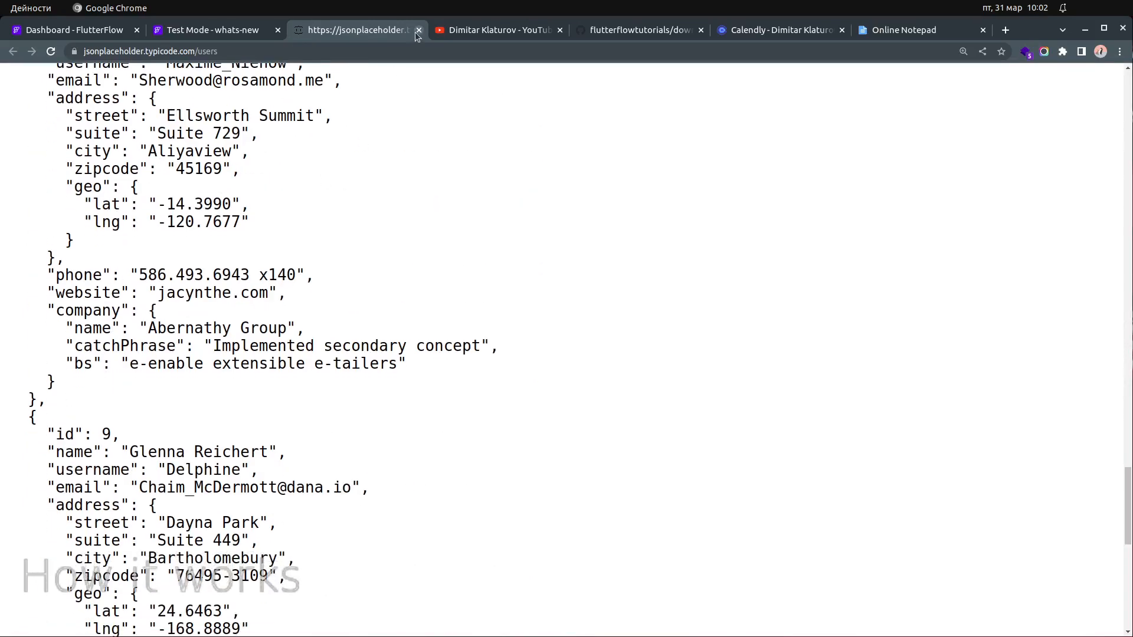
{"action": "left_click", "coordinate": [418, 30]}
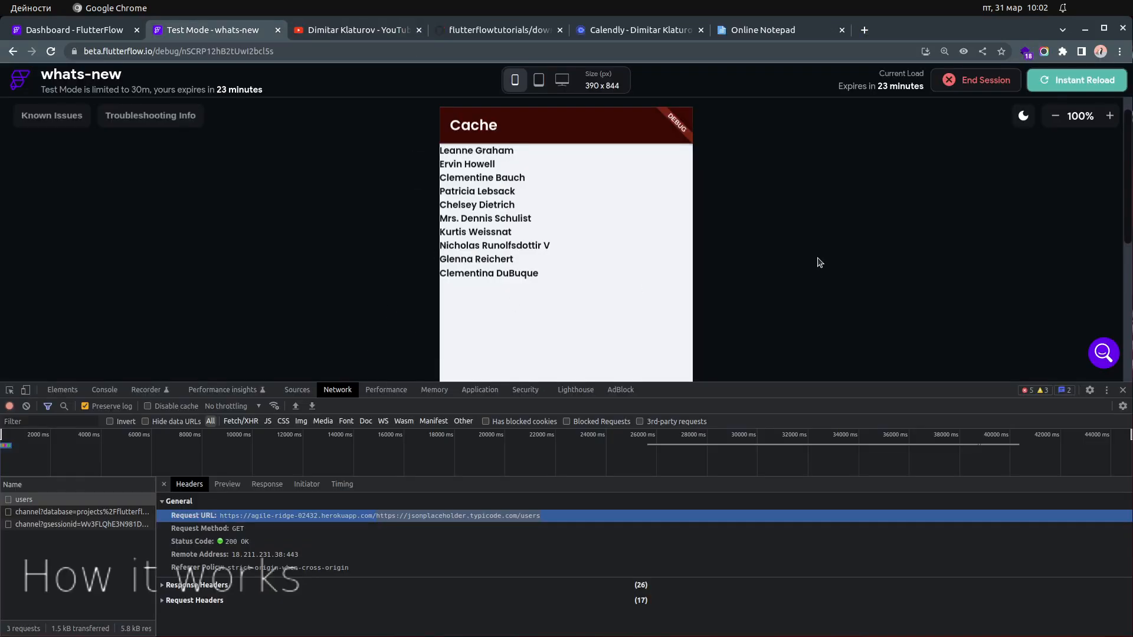
Step: Filter the network log by "users" and open the Cache 2 page in the app
{"action": "scroll", "coordinate": [820, 263], "scroll_direction": "down", "scroll_amount": 2}
{"action": "scroll", "coordinate": [820, 263], "scroll_direction": "up", "scroll_amount": 1}
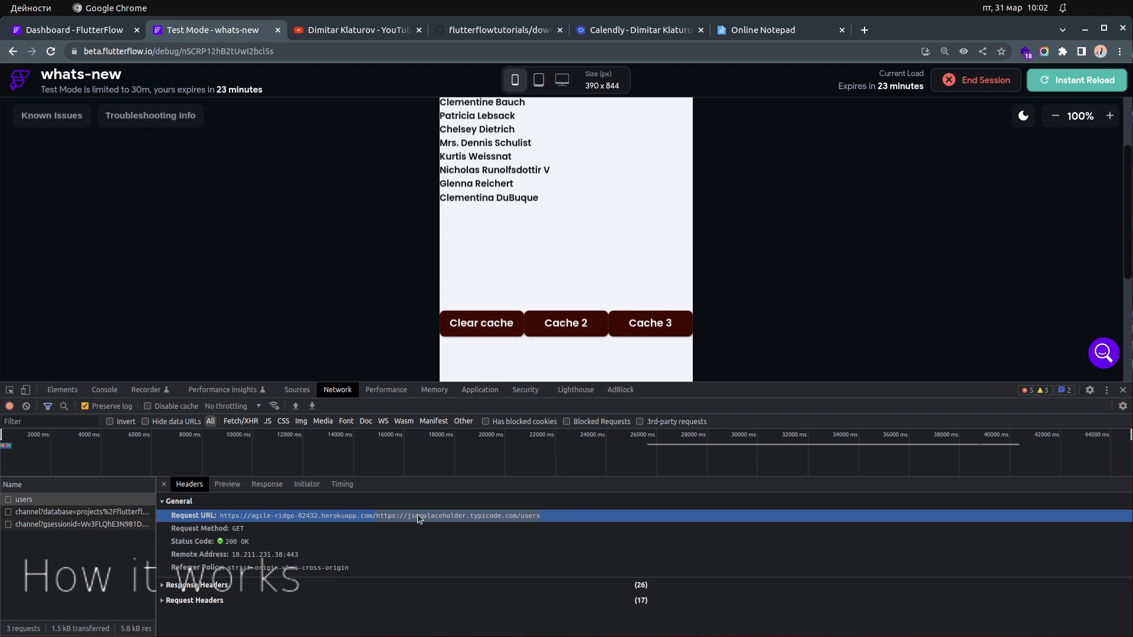
{"action": "left_click", "coordinate": [47, 422]}
{"action": "type", "text": "users"}
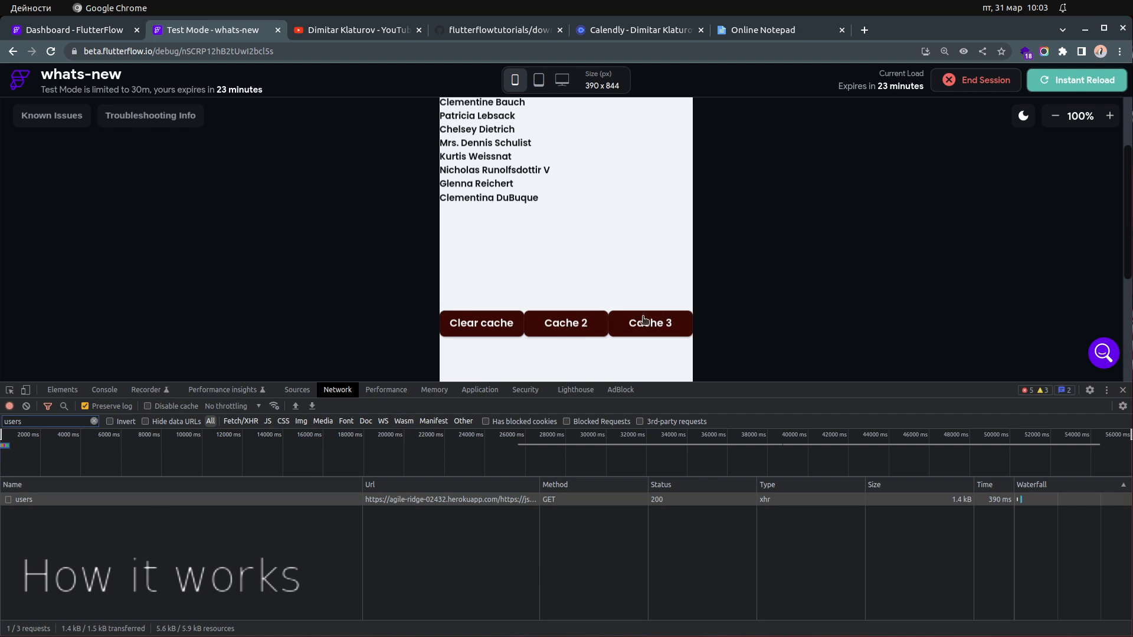
{"action": "left_click", "coordinate": [561, 329]}
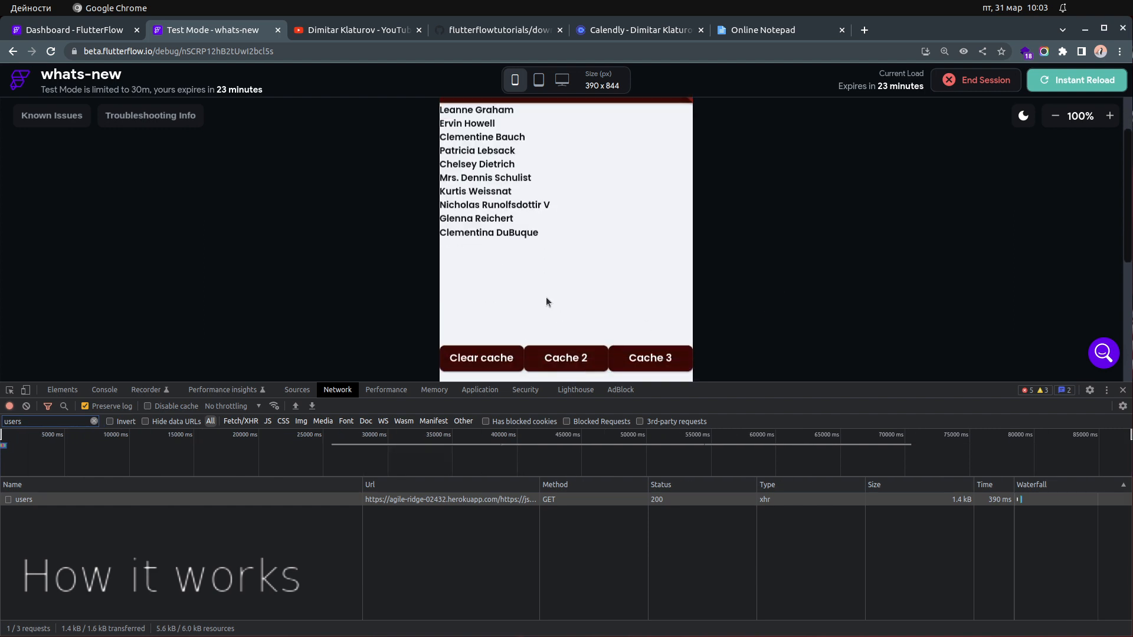
Step: Open the Cache 2 page, return to the Cache page, and open the Cache 3 page
{"action": "scroll", "coordinate": [802, 275], "scroll_direction": "up", "scroll_amount": 1}
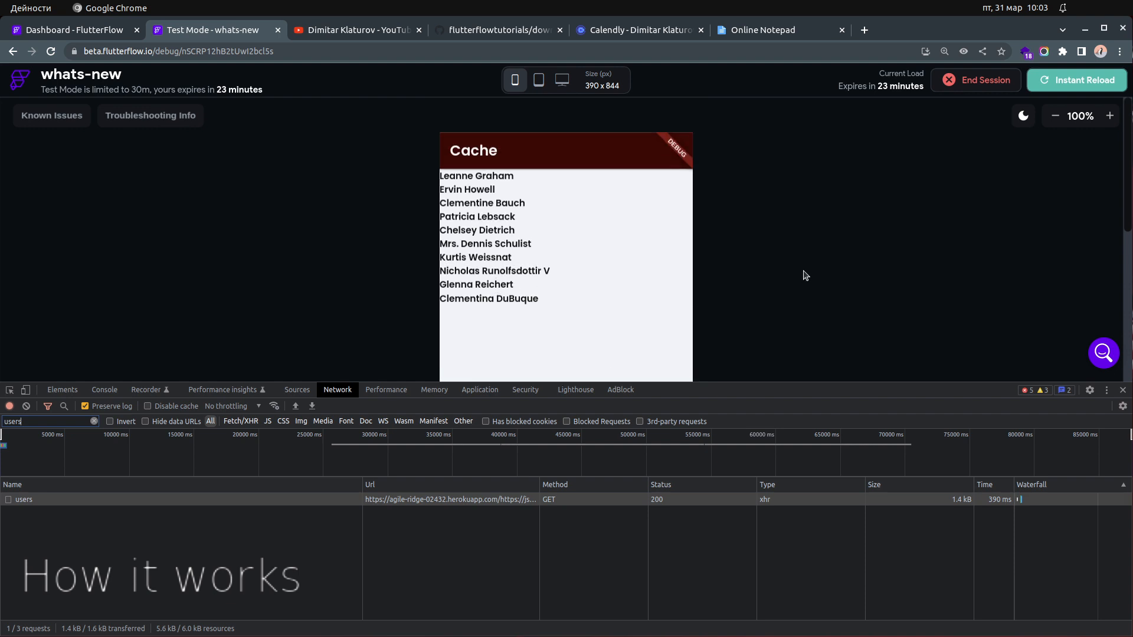
{"action": "scroll", "coordinate": [800, 277], "scroll_direction": "down", "scroll_amount": 1}
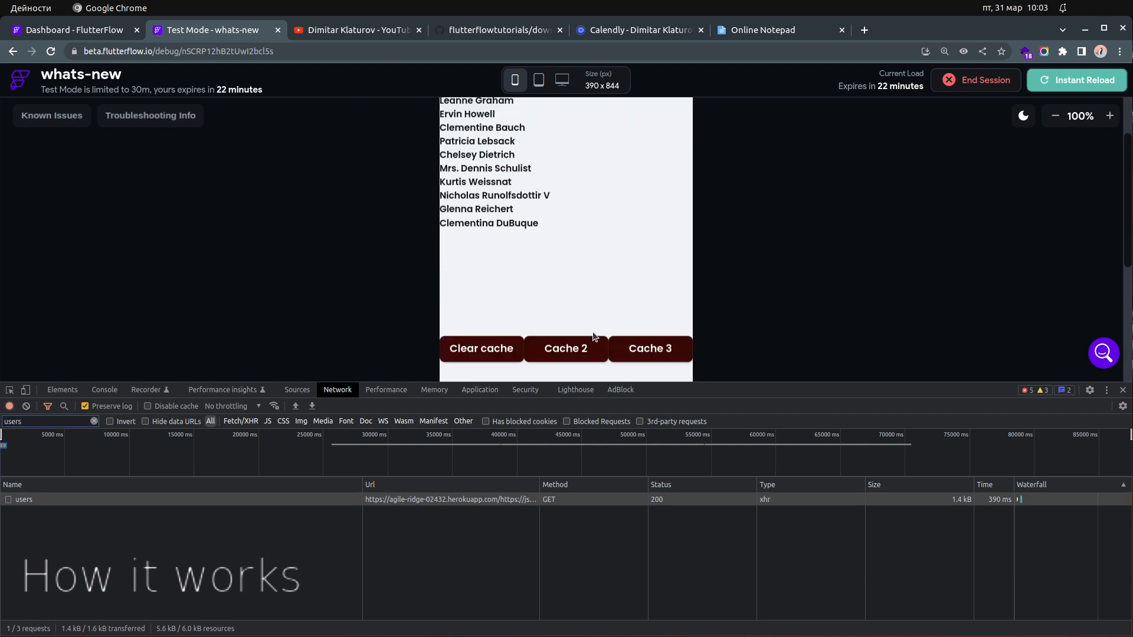
{"action": "left_click", "coordinate": [580, 348]}
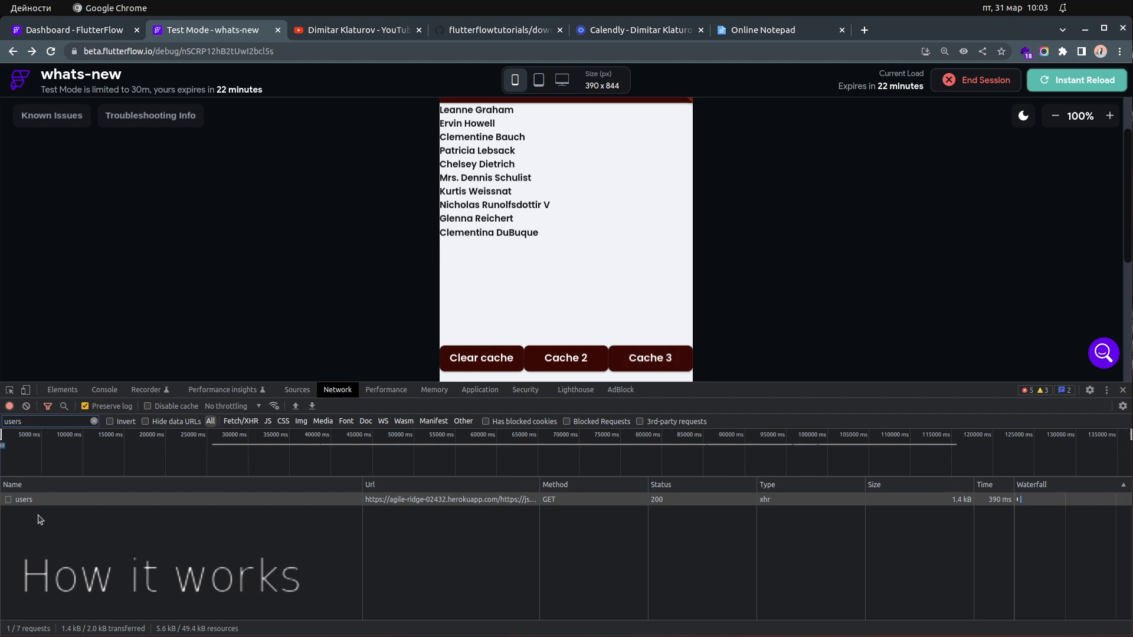
{"action": "left_click", "coordinate": [682, 360]}
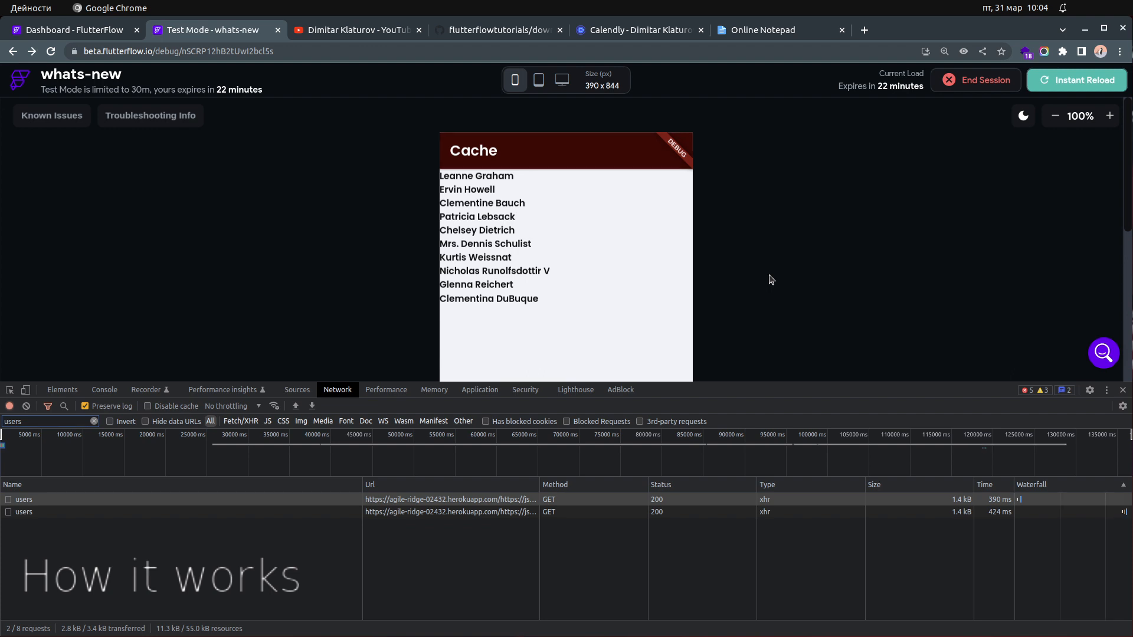
Step: Return to the Cache 3 page to check its users request, and go back to the Cache page
{"action": "scroll", "coordinate": [596, 271], "scroll_direction": "down", "scroll_amount": 2}
{"action": "scroll", "coordinate": [751, 277], "scroll_direction": "up", "scroll_amount": 2}
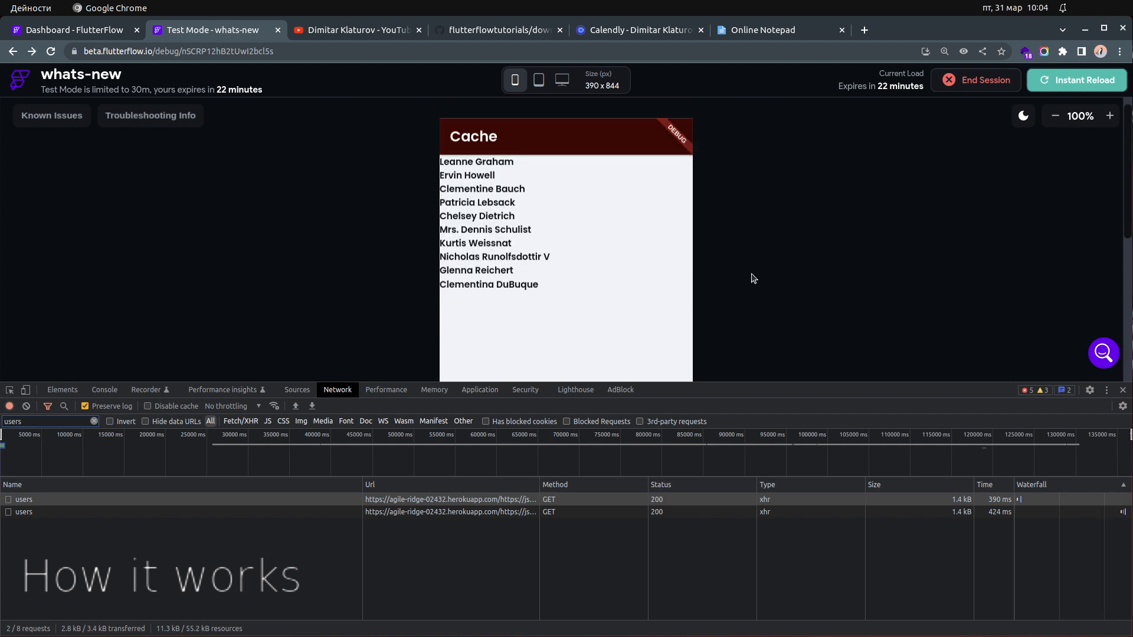
{"action": "scroll", "coordinate": [751, 278], "scroll_direction": "down", "scroll_amount": 2}
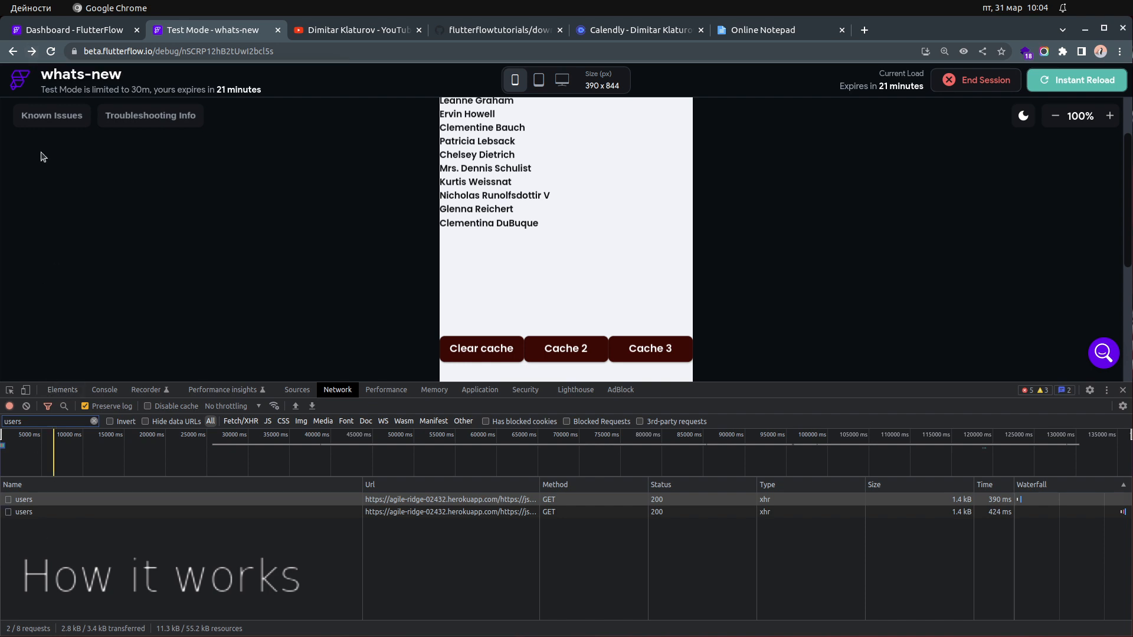
{"action": "left_click", "coordinate": [32, 50]}
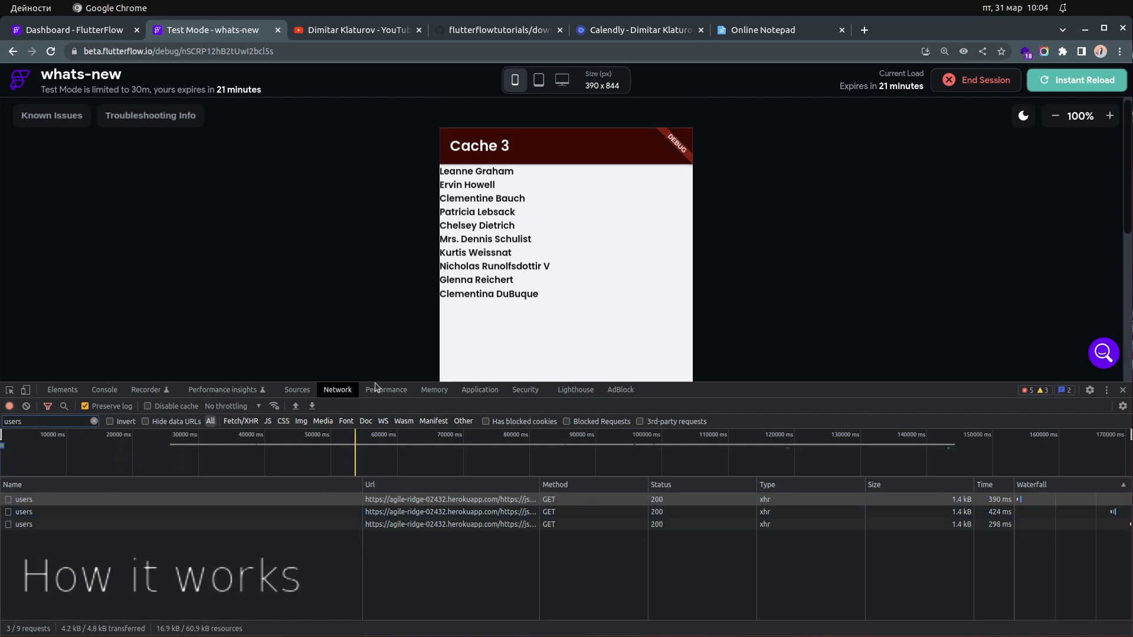
{"action": "scroll", "coordinate": [370, 321], "scroll_direction": "down", "scroll_amount": 2}
{"action": "key", "text": "alt+Left"}
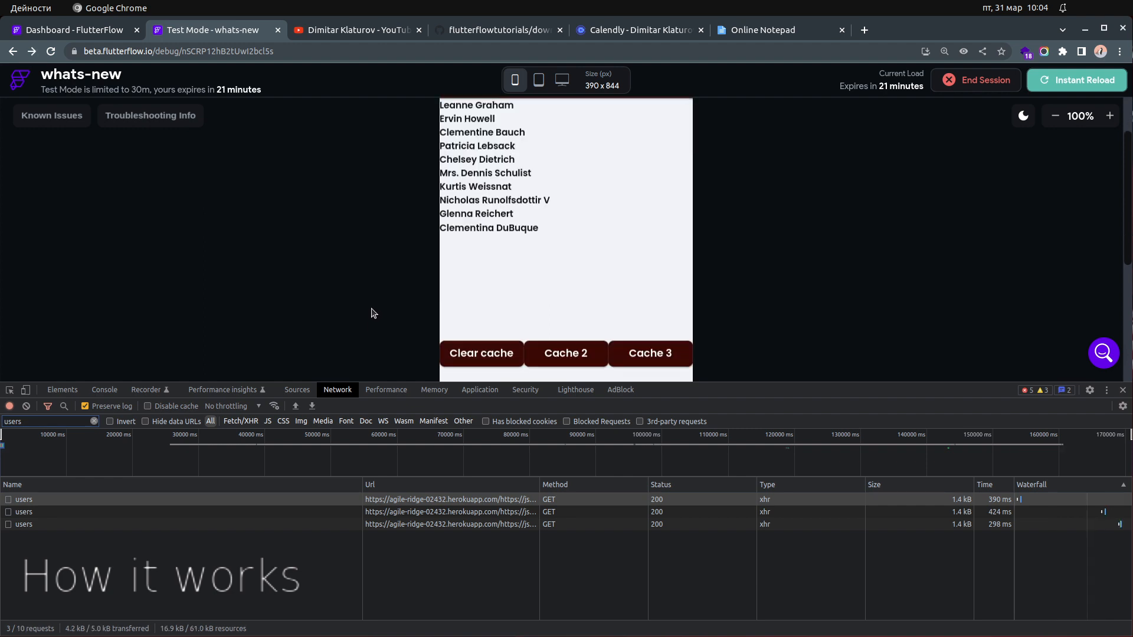
Step: Pull down the user list on the Cache page to refresh it twice
{"action": "scroll", "coordinate": [372, 314], "scroll_direction": "up", "scroll_amount": 1}
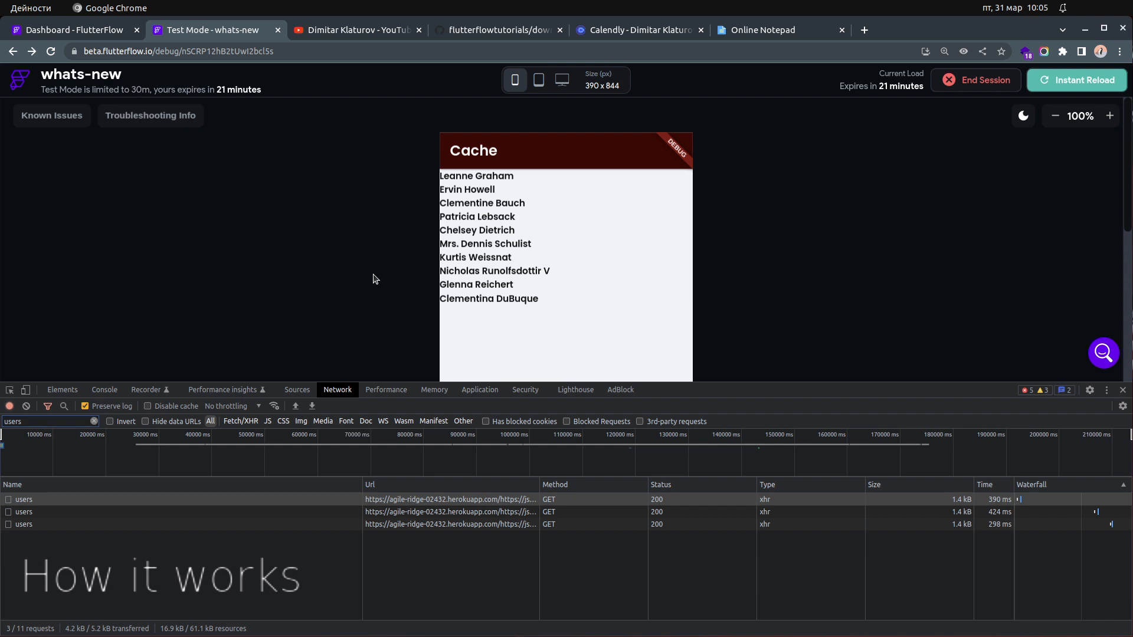
{"action": "scroll", "coordinate": [379, 280], "scroll_direction": "down", "scroll_amount": 1}
{"action": "scroll", "coordinate": [380, 280], "scroll_direction": "up", "scroll_amount": 1}
{"action": "left_click_drag", "start_coordinate": [521, 196], "coordinate": [519, 315]}
{"action": "left_click_drag", "start_coordinate": [519, 315], "coordinate": [519, 315]}
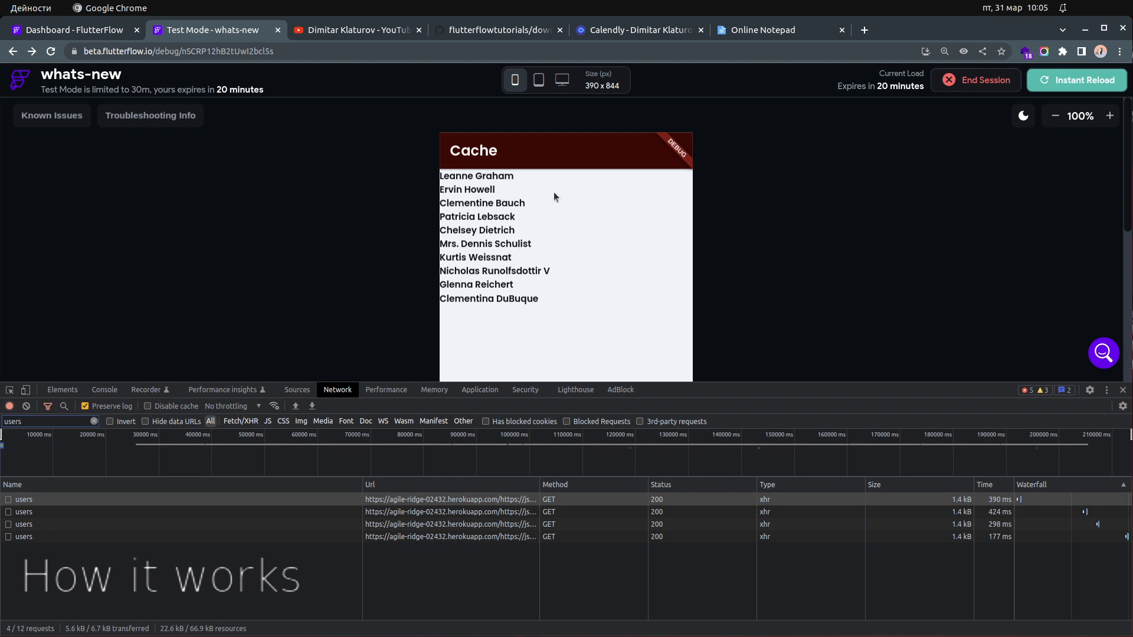
{"action": "left_click_drag", "start_coordinate": [554, 192], "coordinate": [549, 303]}
{"action": "left_click_drag", "start_coordinate": [568, 180], "coordinate": [567, 235]}
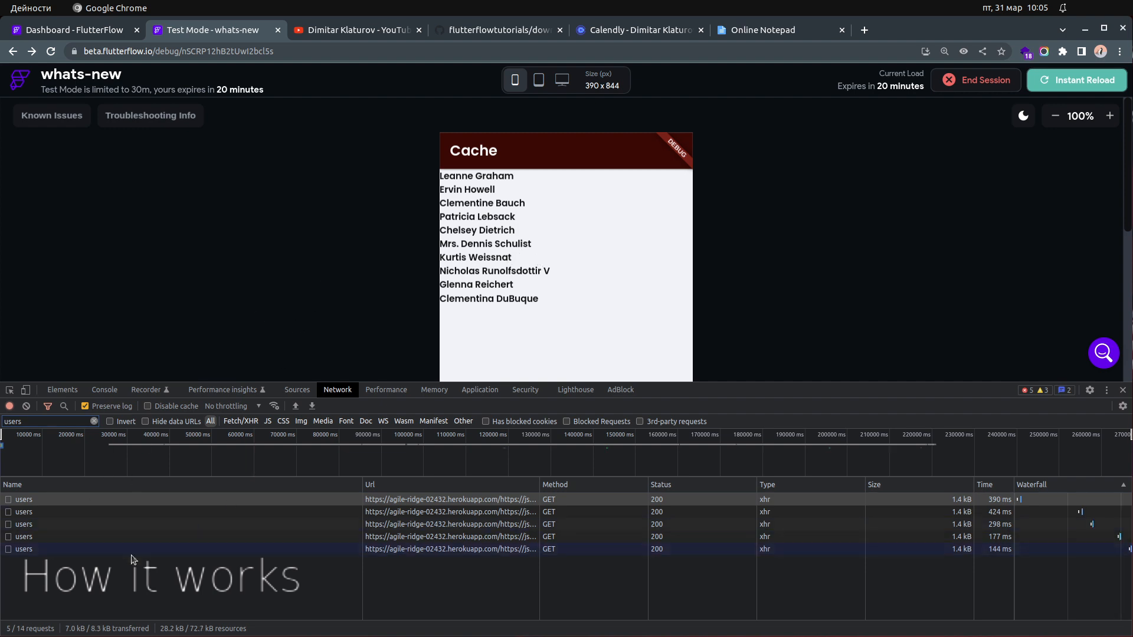
Step: Clear the app's API cache from the Cache page
{"action": "scroll", "coordinate": [371, 279], "scroll_direction": "down", "scroll_amount": 4}
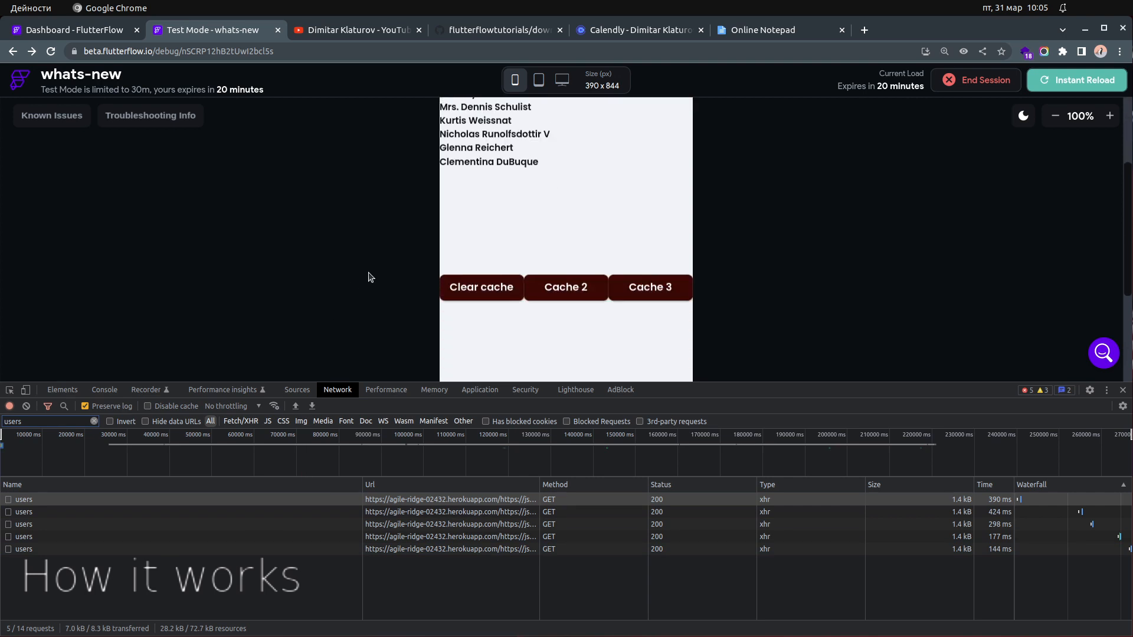
{"action": "scroll", "coordinate": [372, 277], "scroll_direction": "up", "scroll_amount": 2}
{"action": "scroll", "coordinate": [372, 277], "scroll_direction": "up", "scroll_amount": 2}
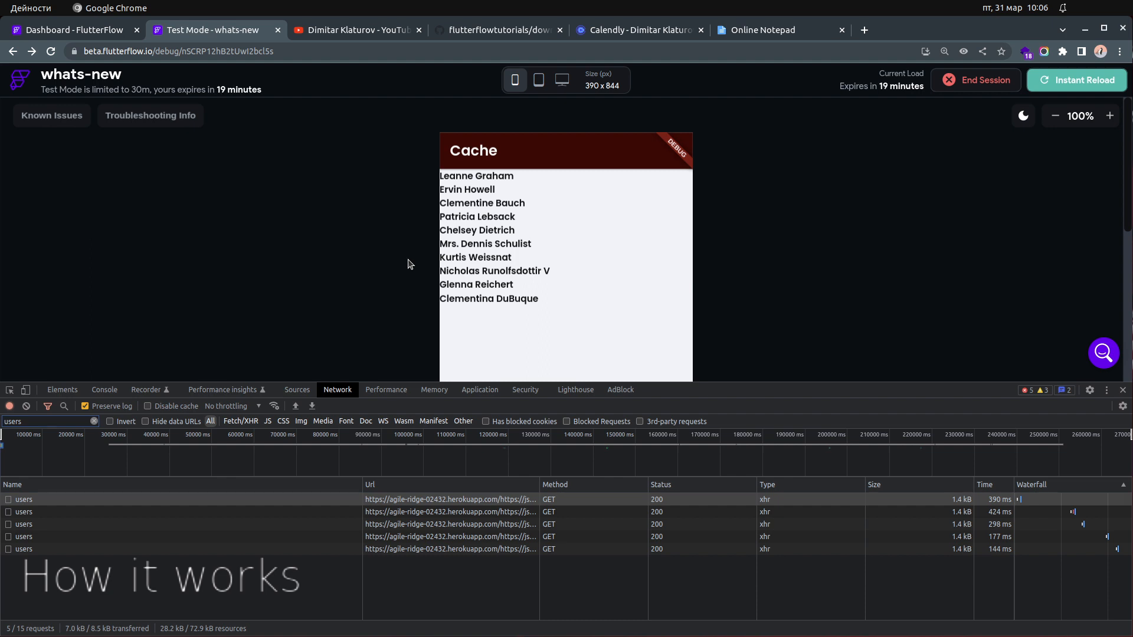
{"action": "scroll", "coordinate": [410, 254], "scroll_direction": "down", "scroll_amount": 3}
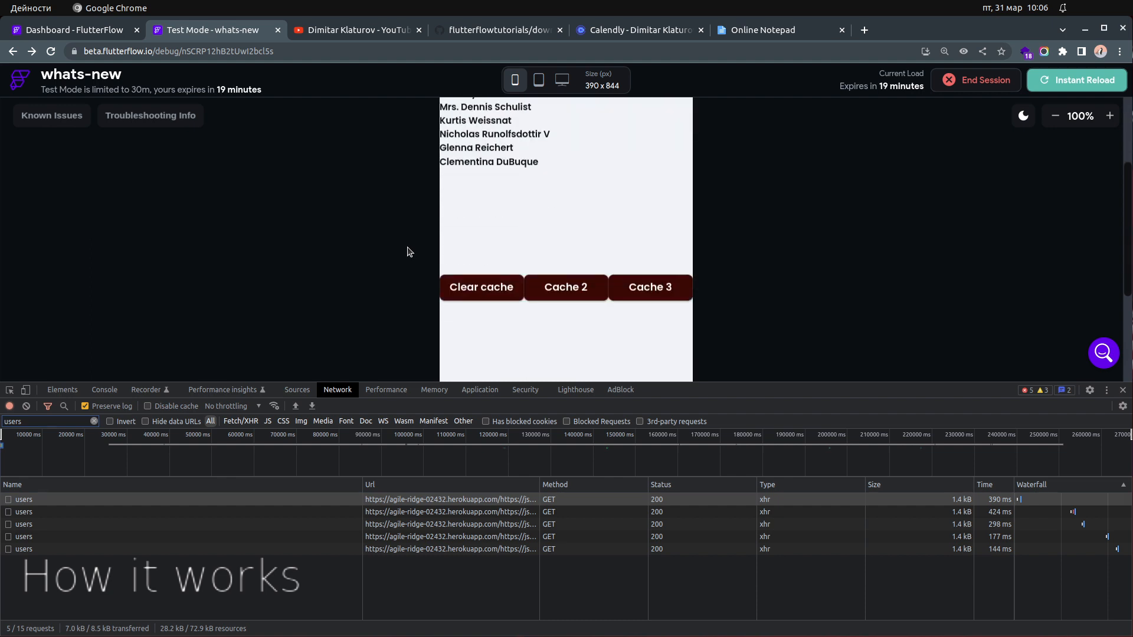
{"action": "left_click", "coordinate": [472, 295]}
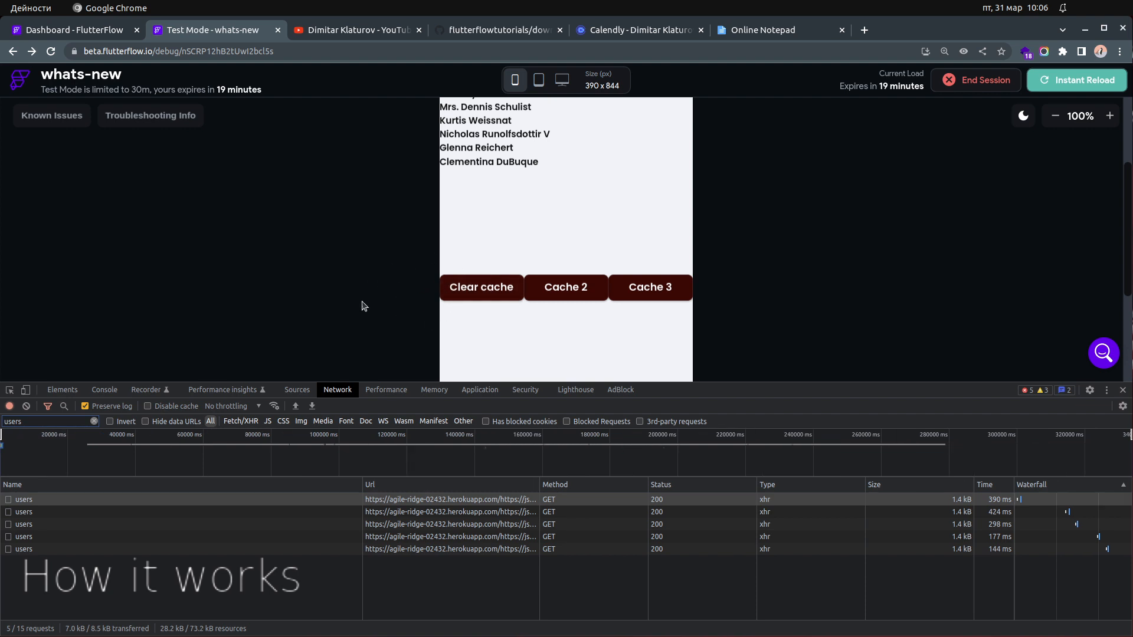
Step: Empty the network log and open the Cache 2 page to record a fresh users request
{"action": "scroll", "coordinate": [389, 306], "scroll_direction": "up", "scroll_amount": 2}
{"action": "scroll", "coordinate": [389, 306], "scroll_direction": "down", "scroll_amount": 1}
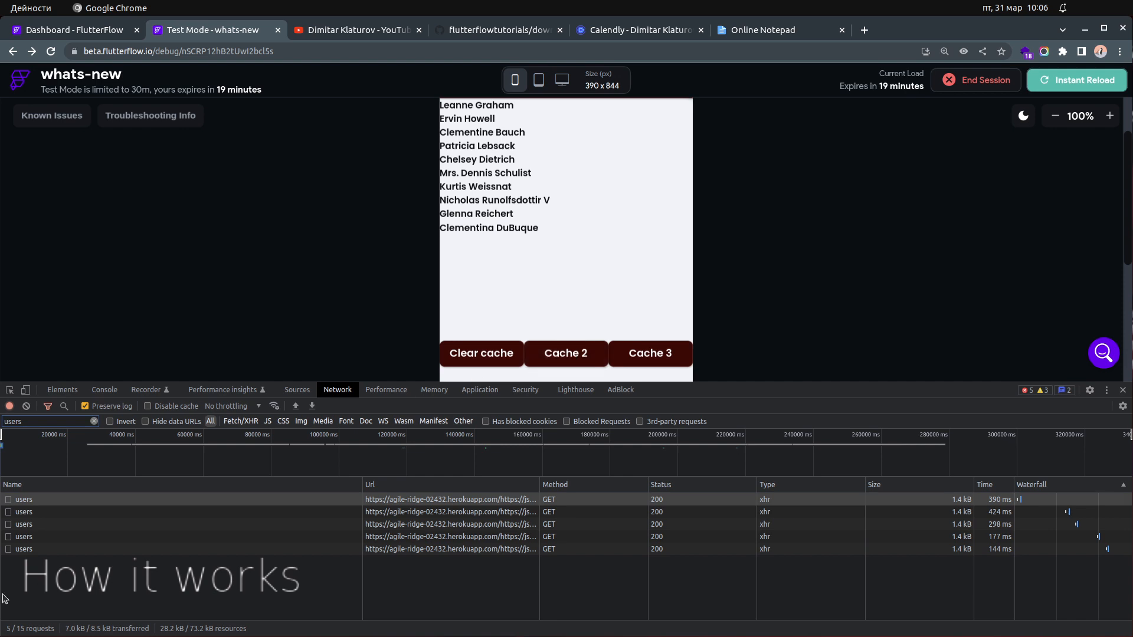
{"action": "left_click", "coordinate": [27, 407]}
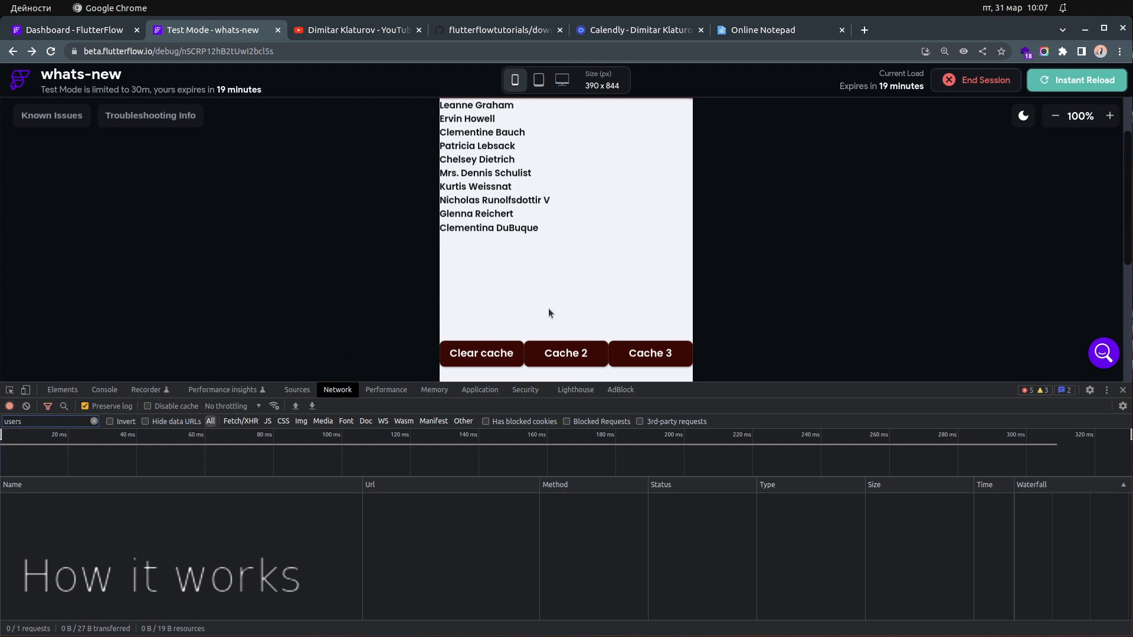
{"action": "left_click", "coordinate": [575, 358]}
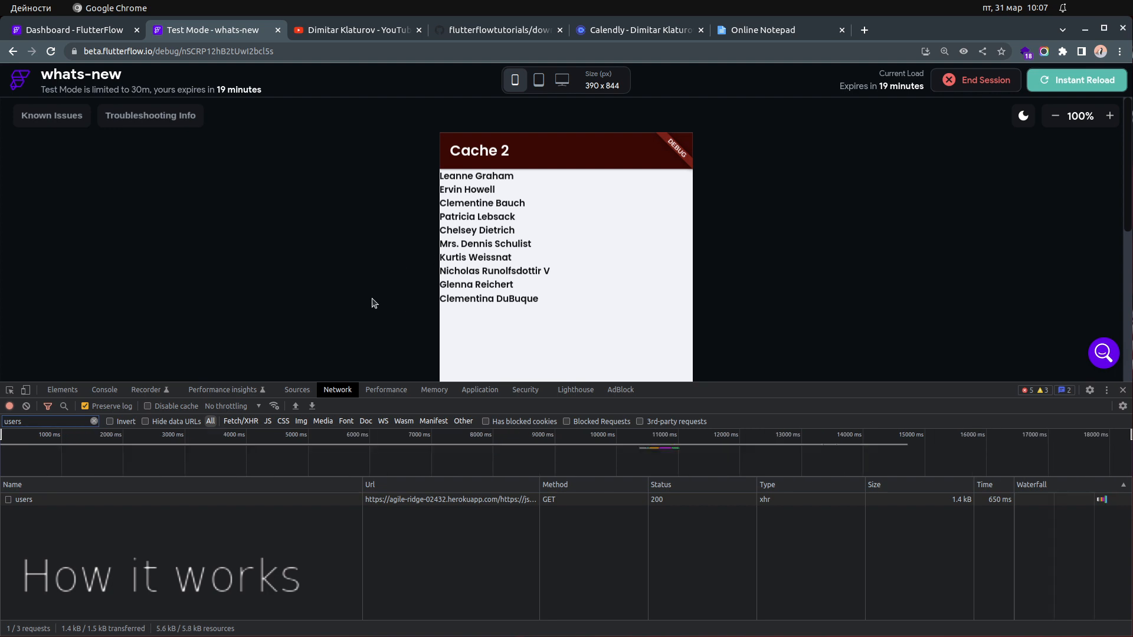
Step: Go back to the Cache page, revisit Cache 2 and return, and close the developer tools
{"action": "key", "text": "alt+Left"}
{"action": "scroll", "coordinate": [377, 309], "scroll_direction": "down", "scroll_amount": 2}
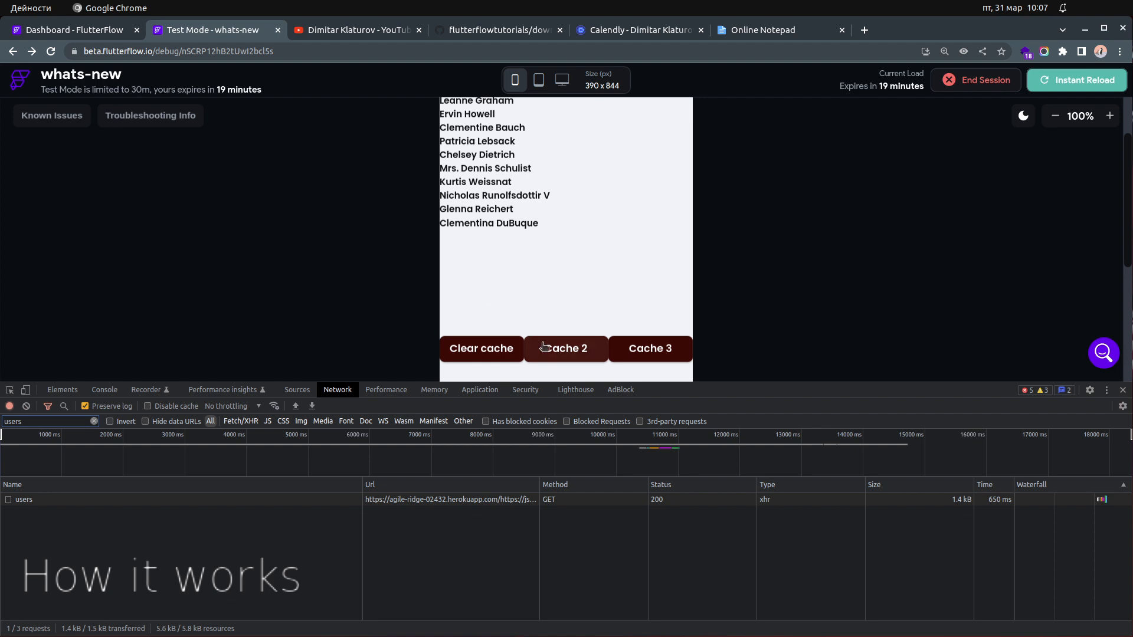
{"action": "left_click", "coordinate": [559, 333]}
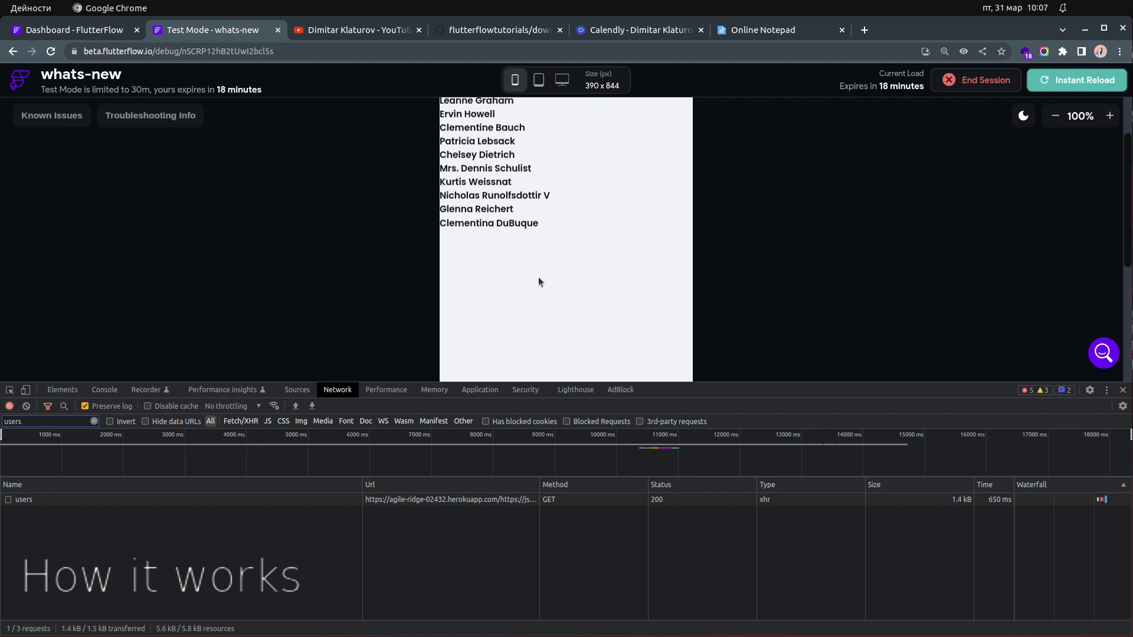
{"action": "key", "text": "alt+Left"}
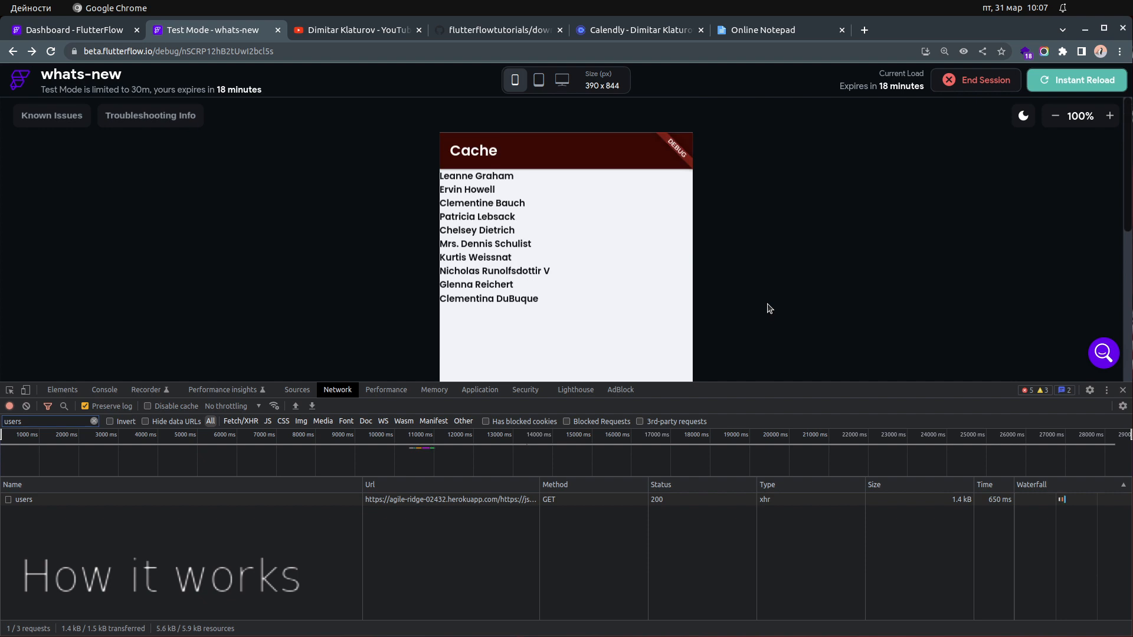
{"action": "left_click", "coordinate": [1124, 391]}
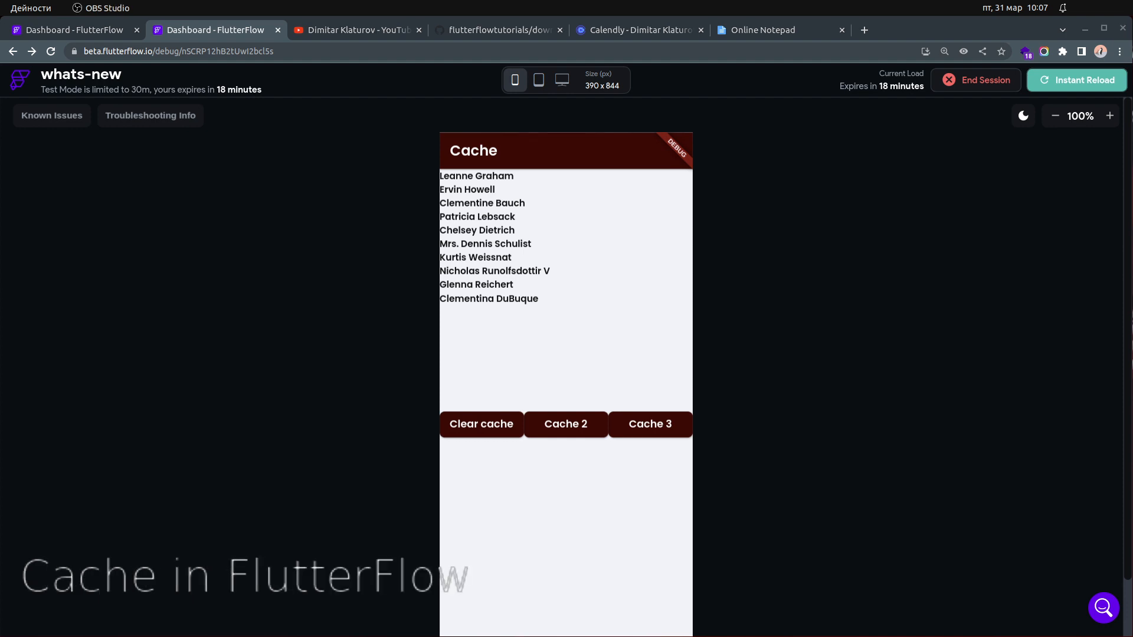
Step: Switch to the FlutterFlow project, dismiss the run versions panel, and view the cache2, cache3 and cache pages
{"action": "left_click", "coordinate": [74, 33]}
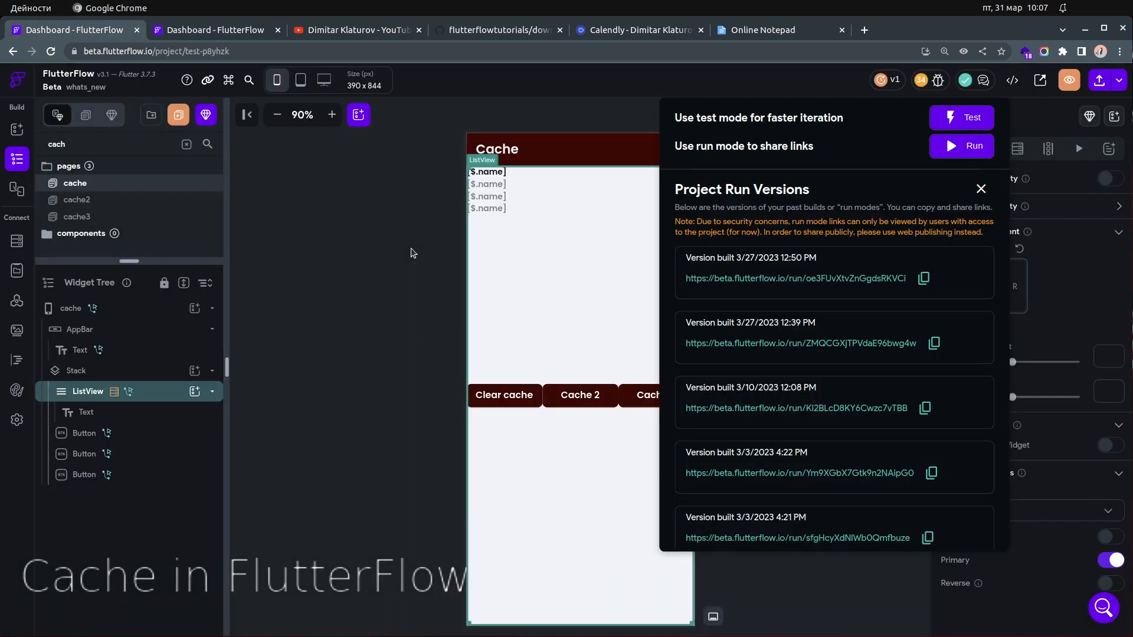
{"action": "left_click", "coordinate": [392, 249]}
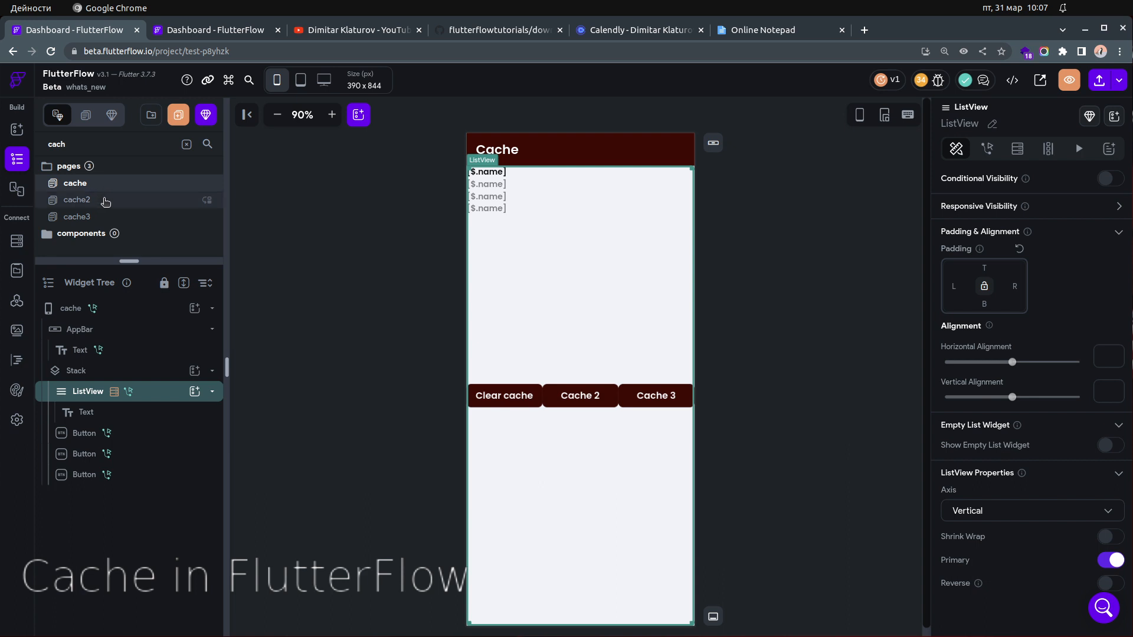
{"action": "left_click", "coordinate": [105, 202]}
{"action": "left_click", "coordinate": [106, 218]}
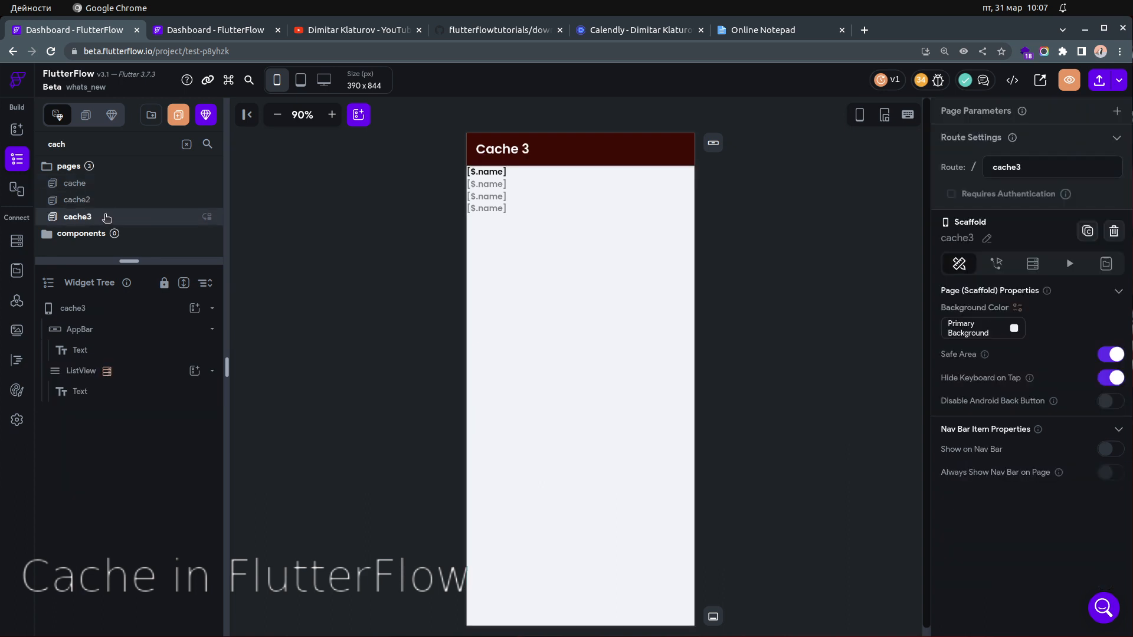
{"action": "left_click", "coordinate": [101, 185]}
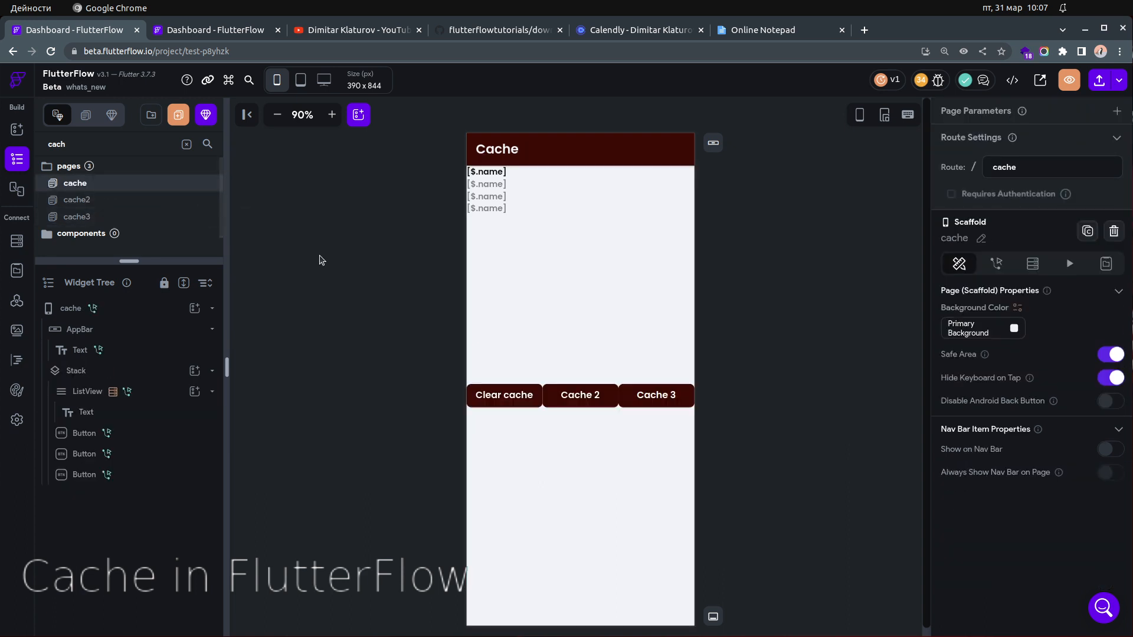
Step: Examine the cache page's On Page Load actions in the Action Flow Editor and close it
{"action": "left_click", "coordinate": [333, 116]}
{"action": "left_click", "coordinate": [333, 116]}
{"action": "left_click", "coordinate": [333, 116]}
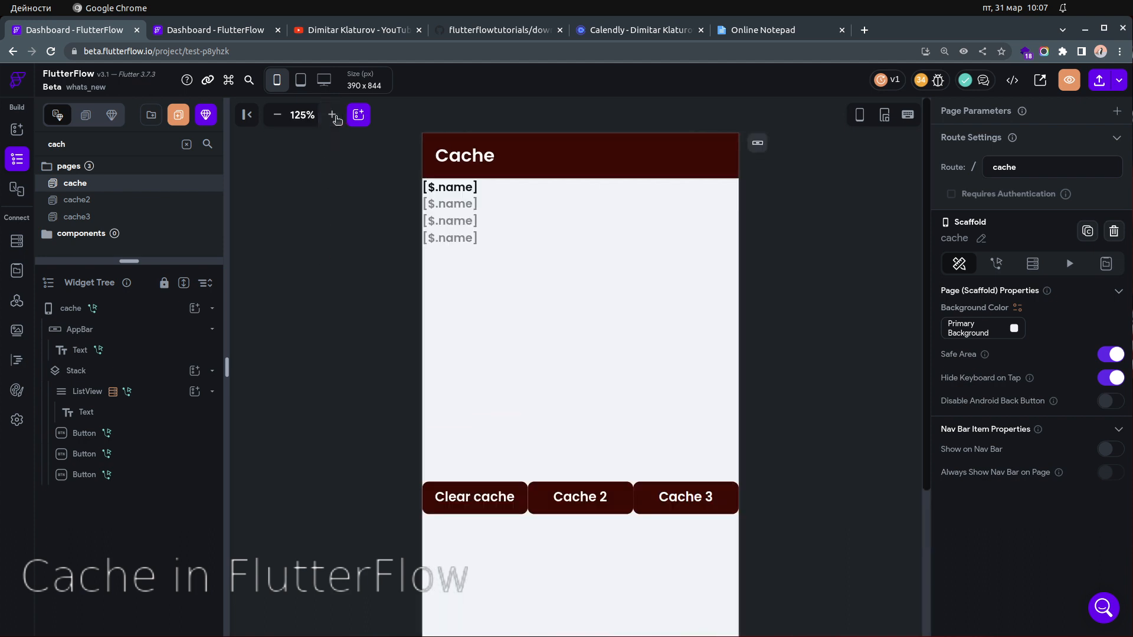
{"action": "left_click", "coordinate": [333, 116]}
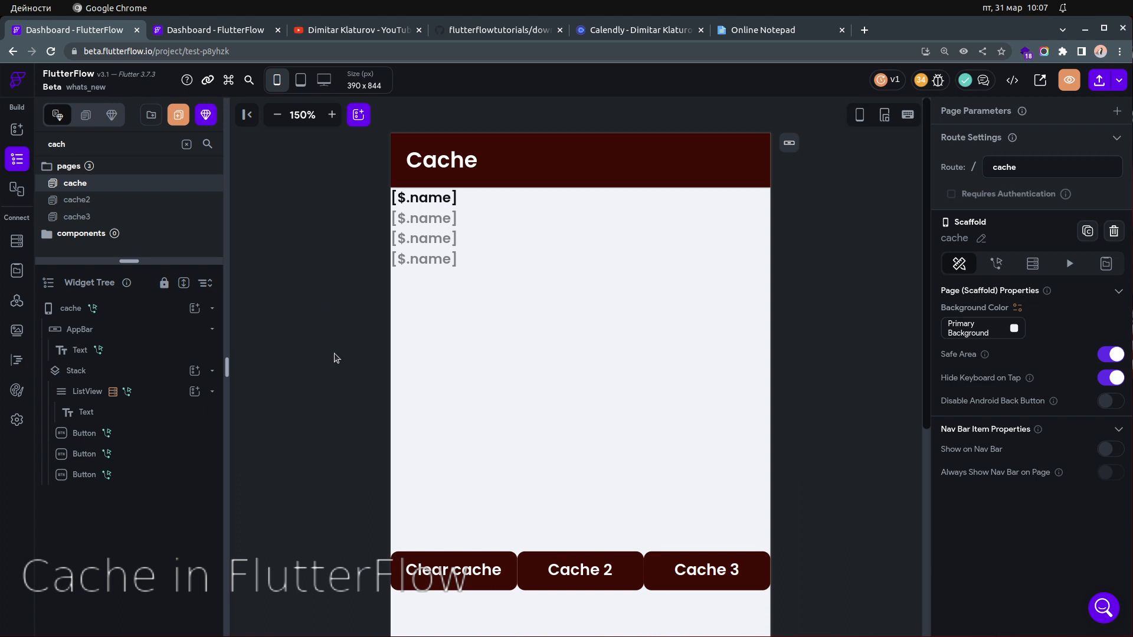
{"action": "left_click", "coordinate": [147, 313]}
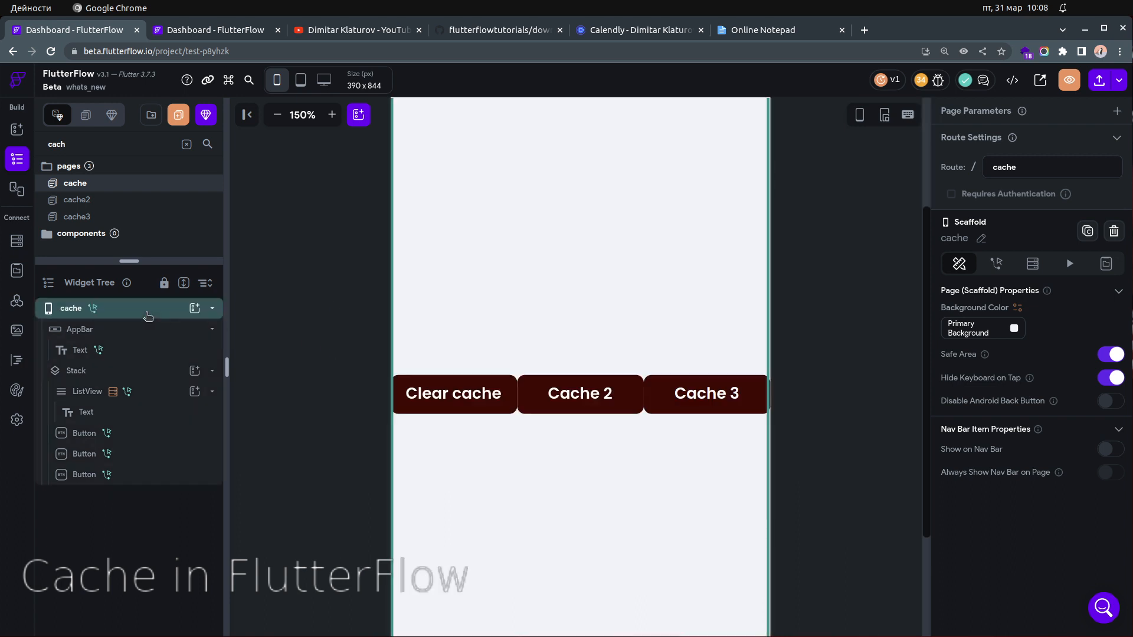
{"action": "left_click", "coordinate": [277, 115]}
{"action": "left_click", "coordinate": [278, 117]}
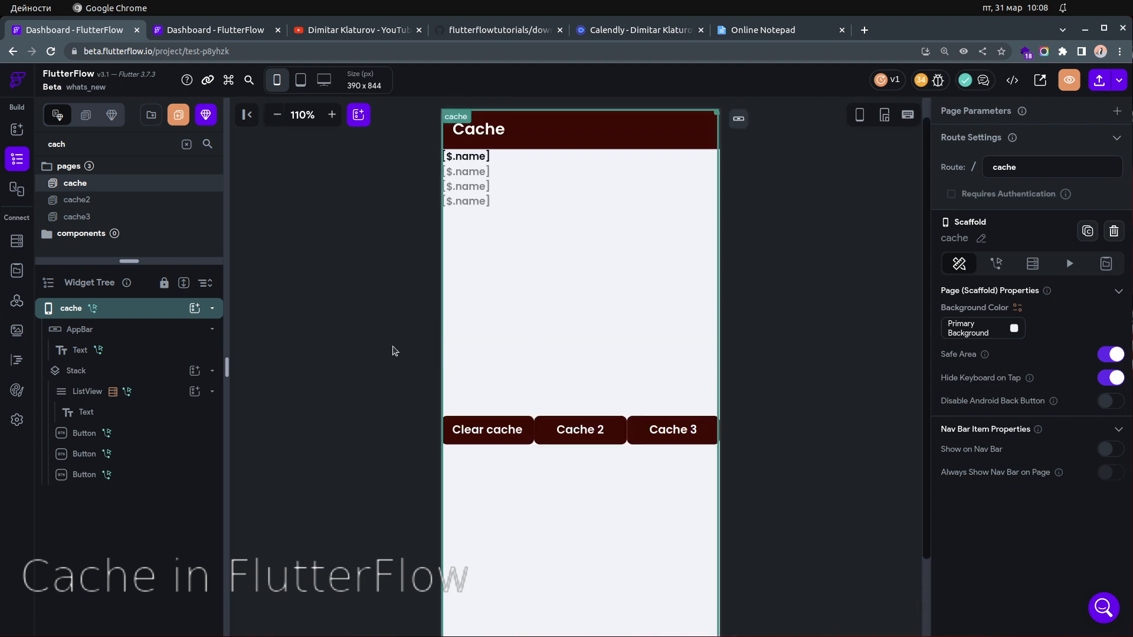
{"action": "left_click", "coordinate": [996, 263]}
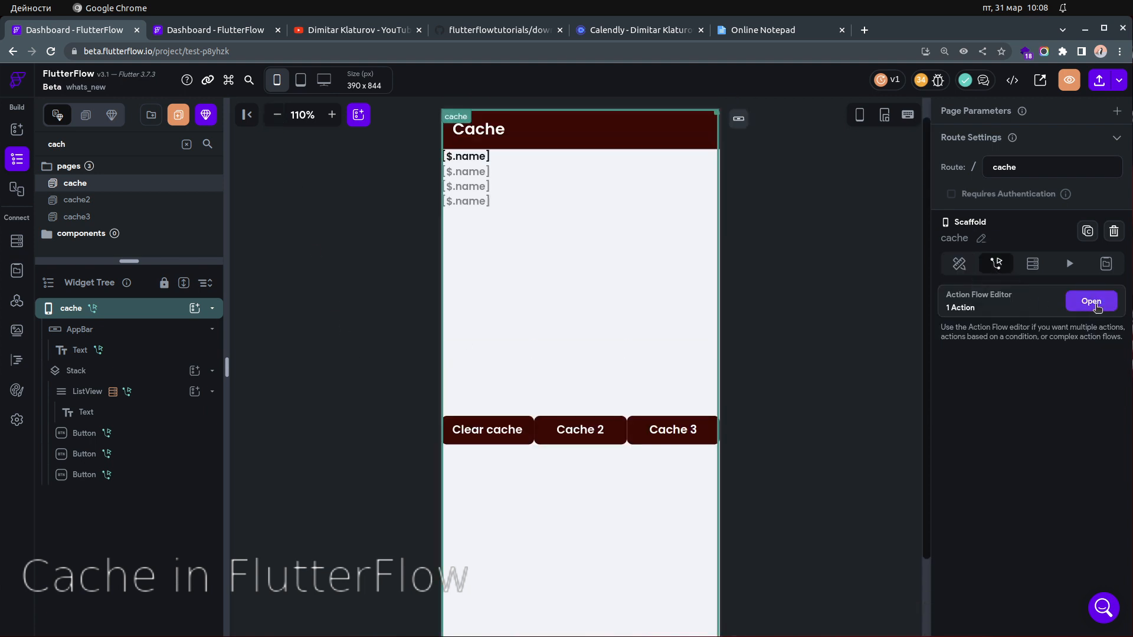
{"action": "left_click", "coordinate": [1091, 301]}
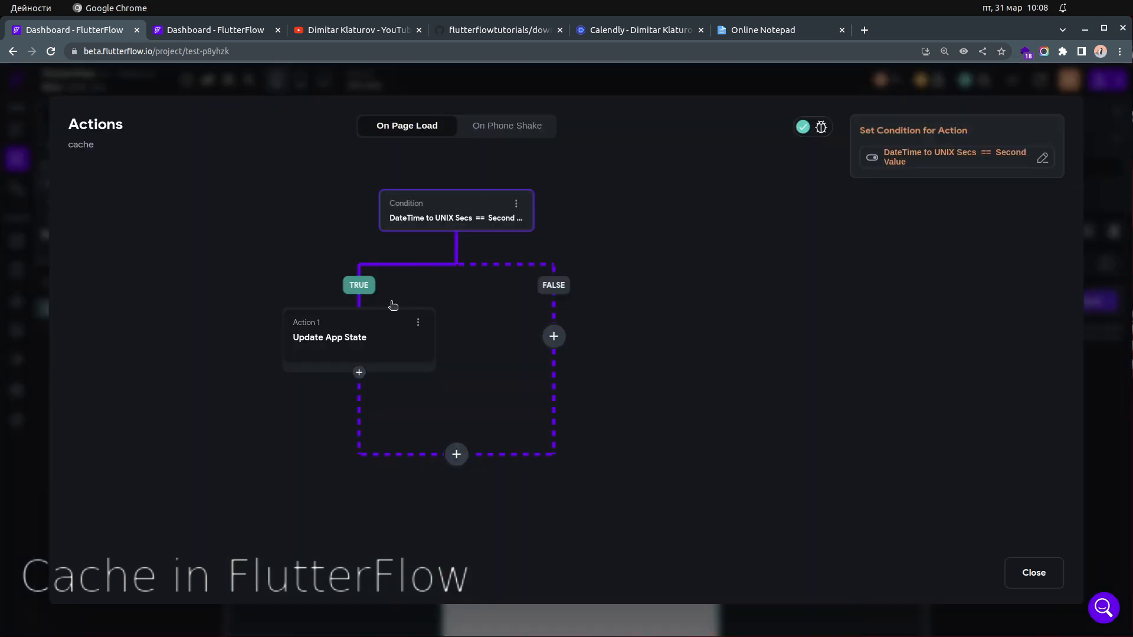
{"action": "left_click", "coordinate": [1026, 565]}
Step: Open the backend query settings of the ListView on the cache page
{"action": "left_click", "coordinate": [142, 394]}
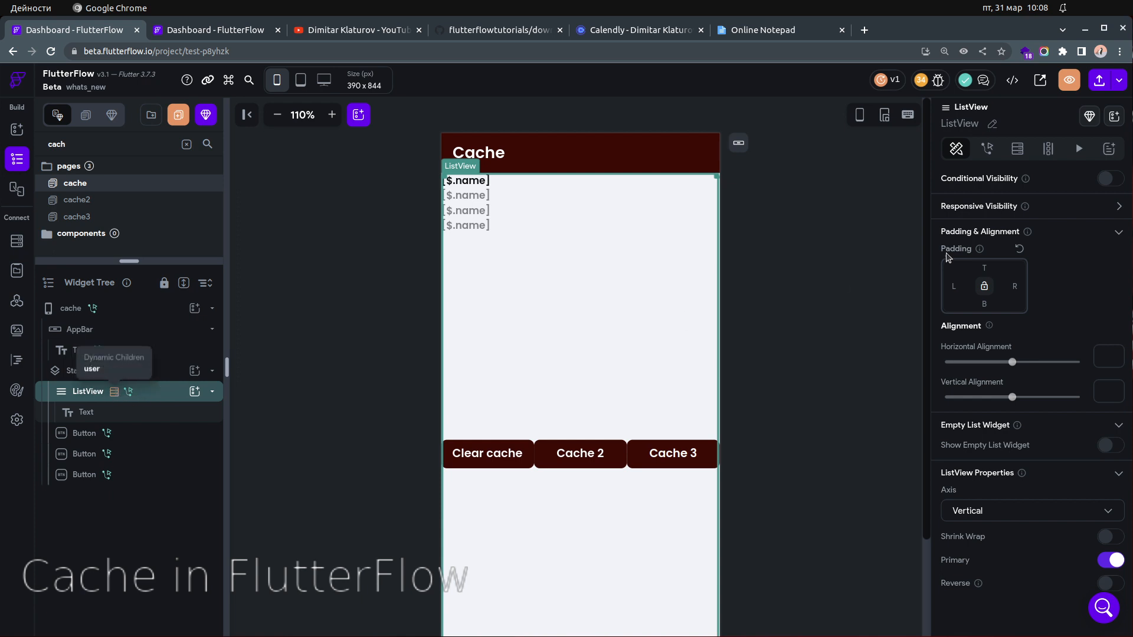
{"action": "left_click", "coordinate": [1018, 149]}
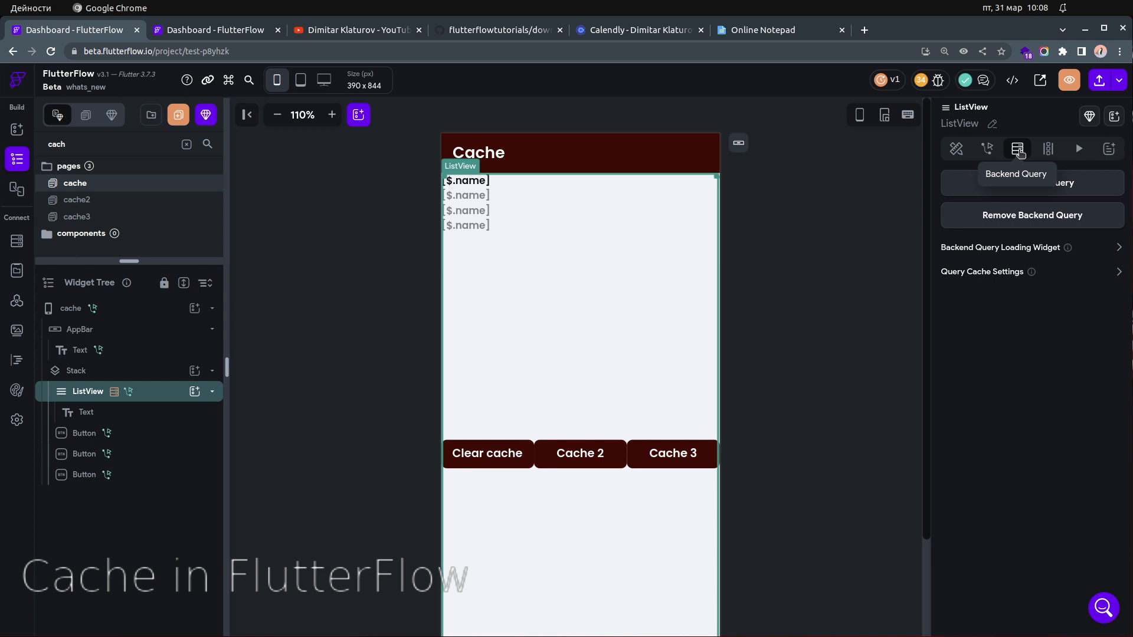
{"action": "left_click", "coordinate": [1004, 180]}
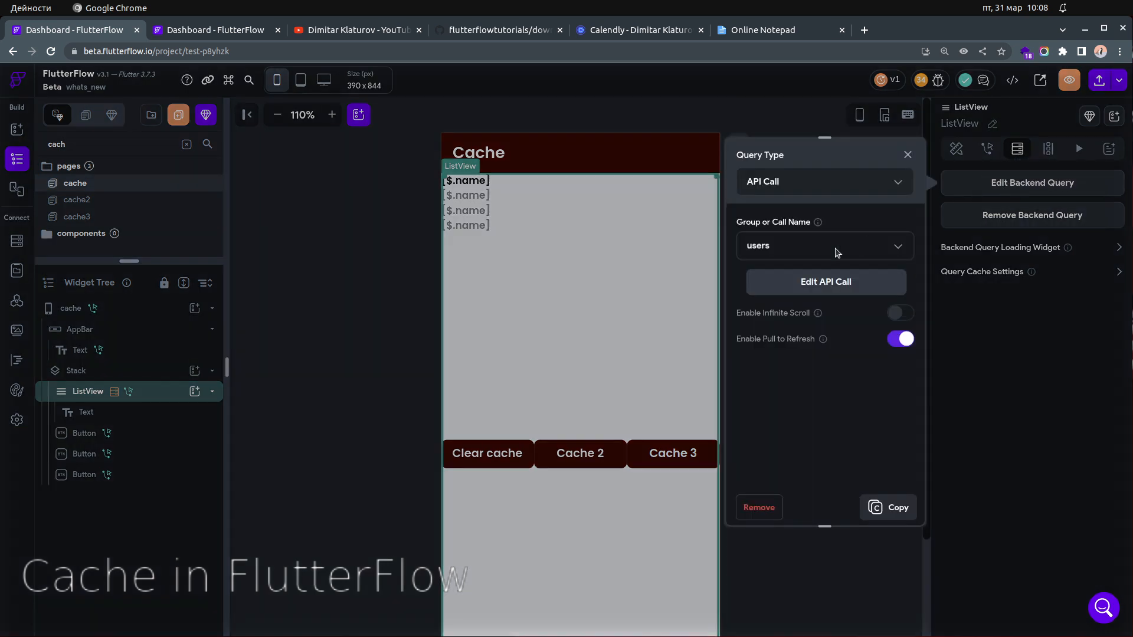
Step: Review the query types available for the ListView's backend query, keeping API Call, and close the query settings
{"action": "left_click", "coordinate": [831, 184]}
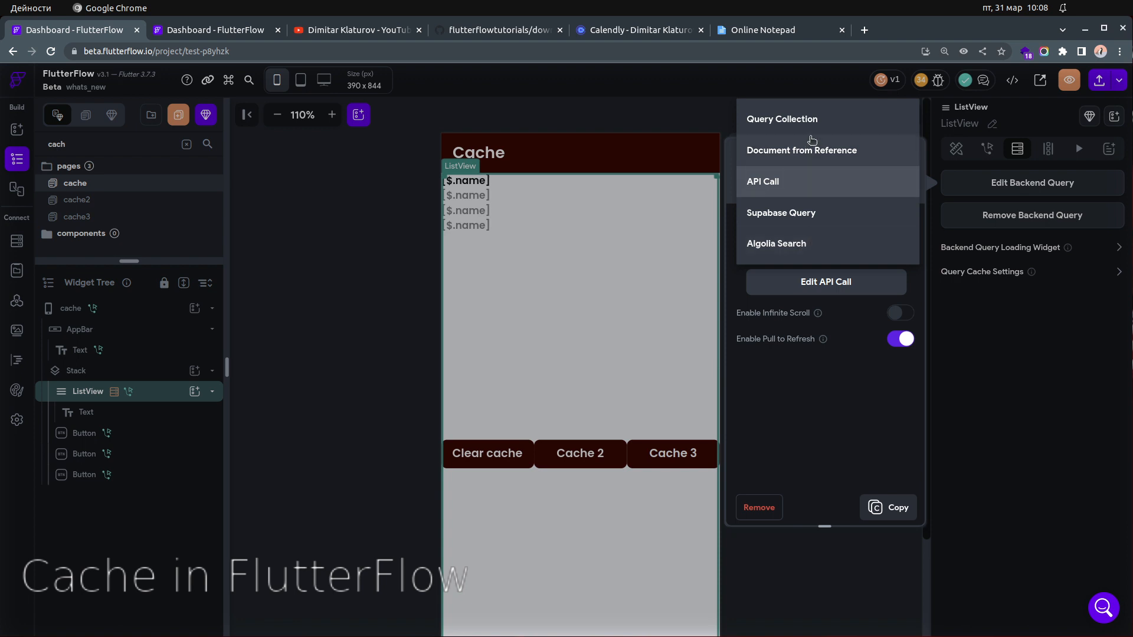
{"action": "left_click", "coordinate": [830, 435]}
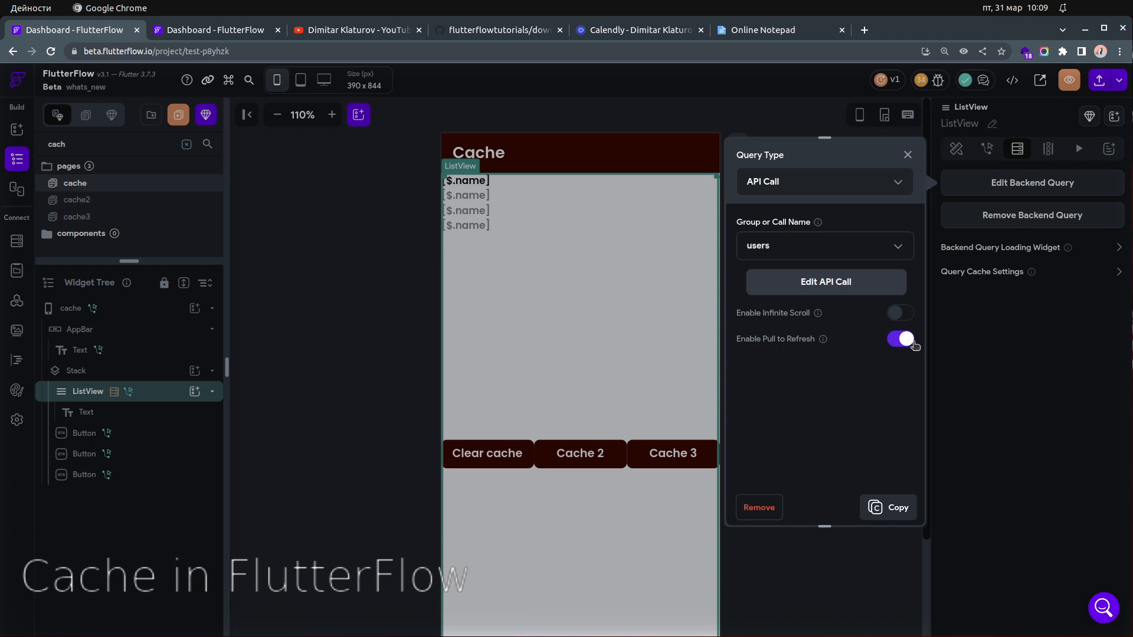
{"action": "left_click", "coordinate": [907, 156]}
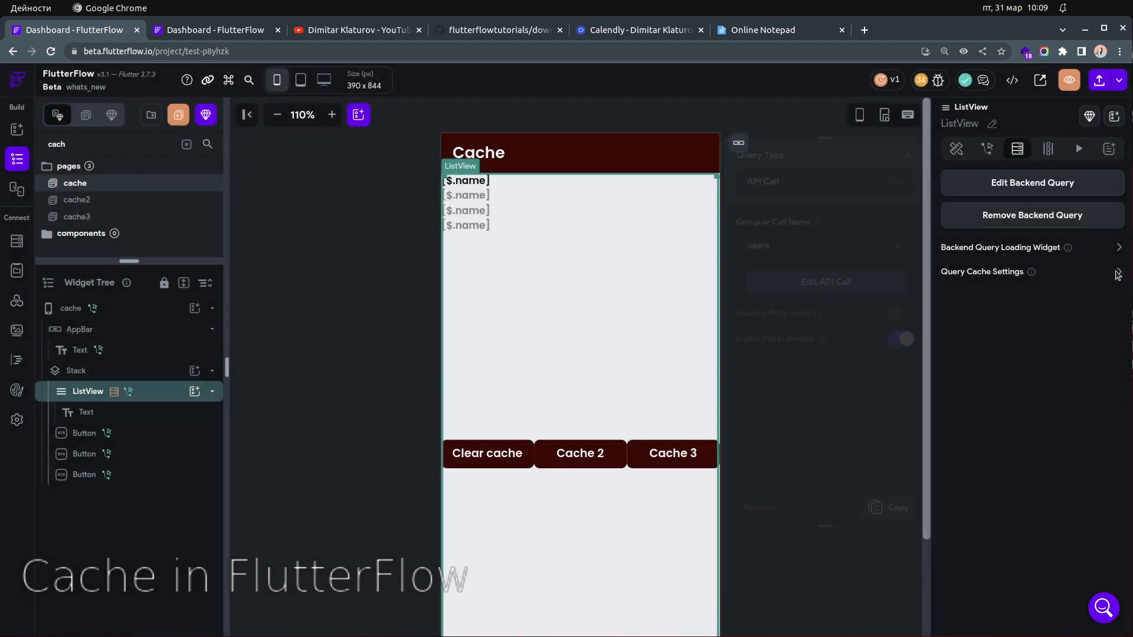
Step: Expand the ListView's query cache settings and view the available Scope options
{"action": "left_click", "coordinate": [1117, 274]}
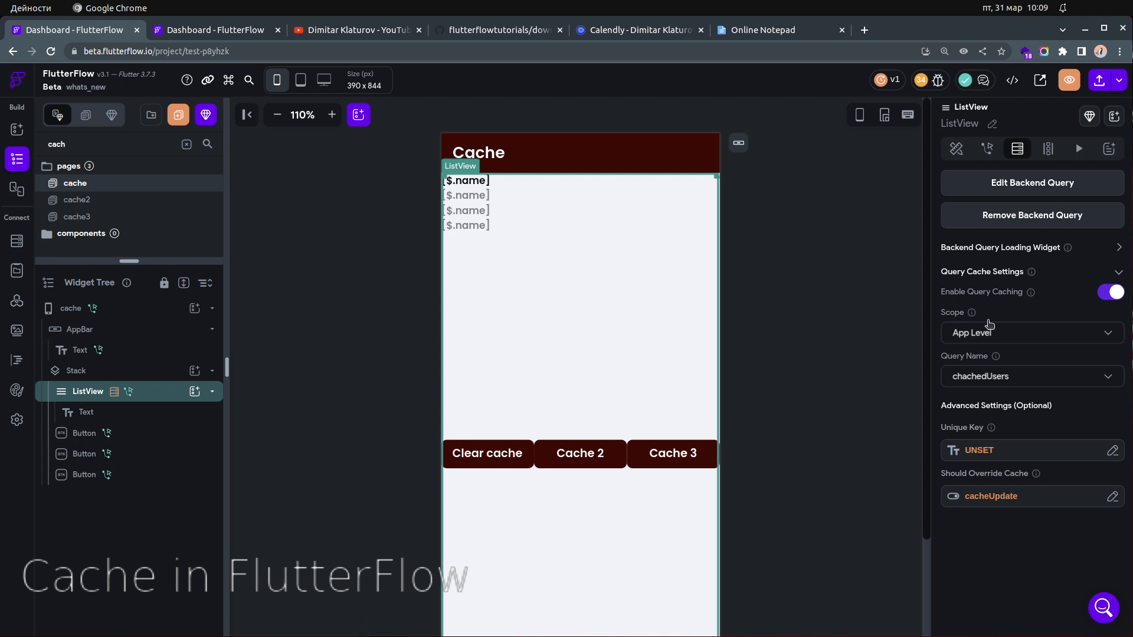
{"action": "left_click", "coordinate": [1026, 339]}
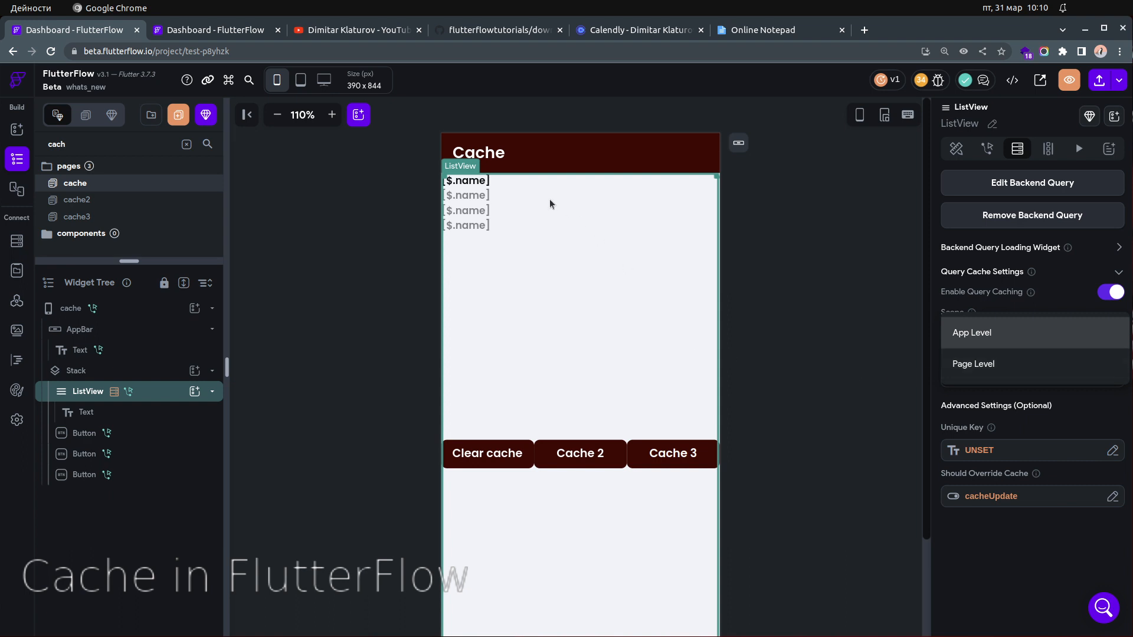
{"action": "left_click", "coordinate": [820, 361]}
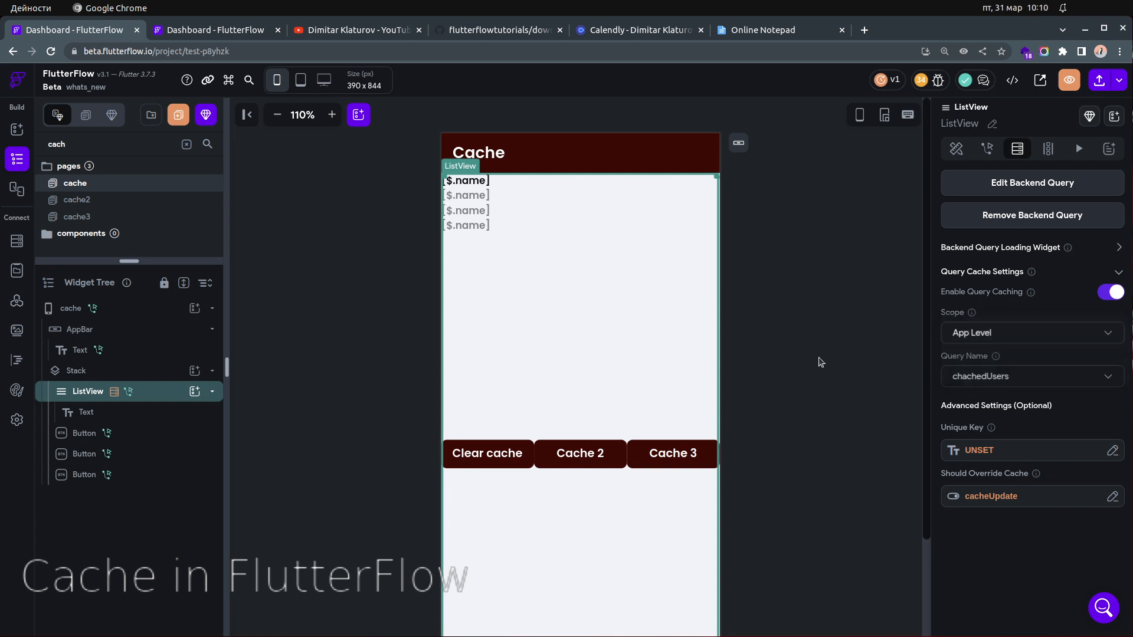
Step: View the Query Name choices in the ListView's query cache settings, keeping chachedUsers
{"action": "left_click", "coordinate": [1026, 379]}
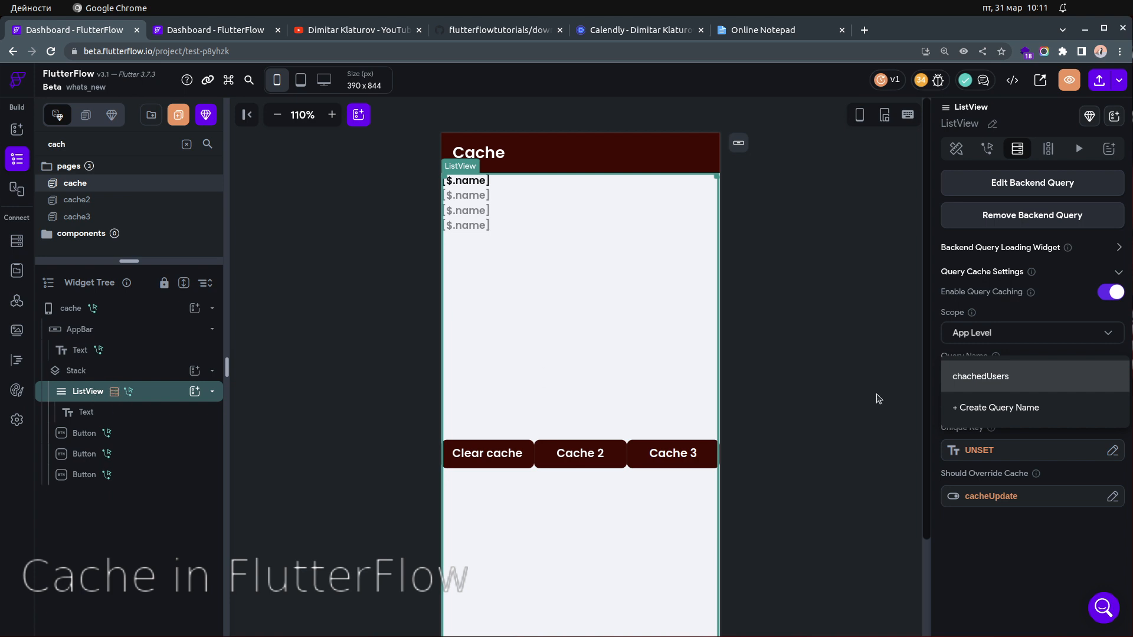
{"action": "left_click", "coordinate": [974, 382]}
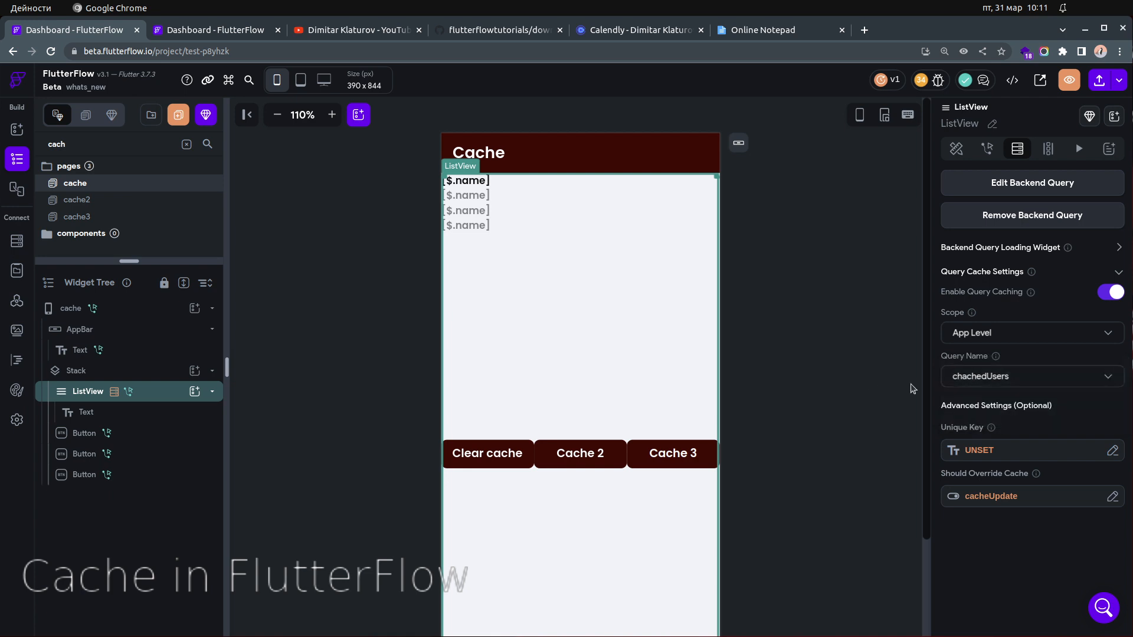
{"action": "left_click", "coordinate": [980, 382]}
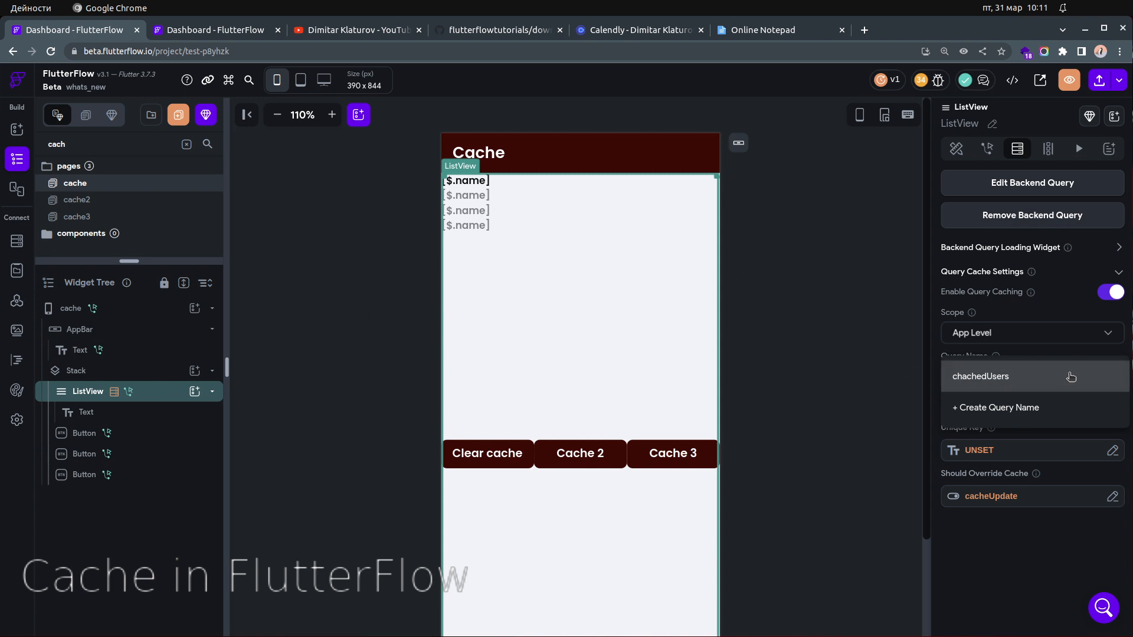
{"action": "left_click", "coordinate": [1005, 333]}
{"action": "left_click", "coordinate": [1018, 332]}
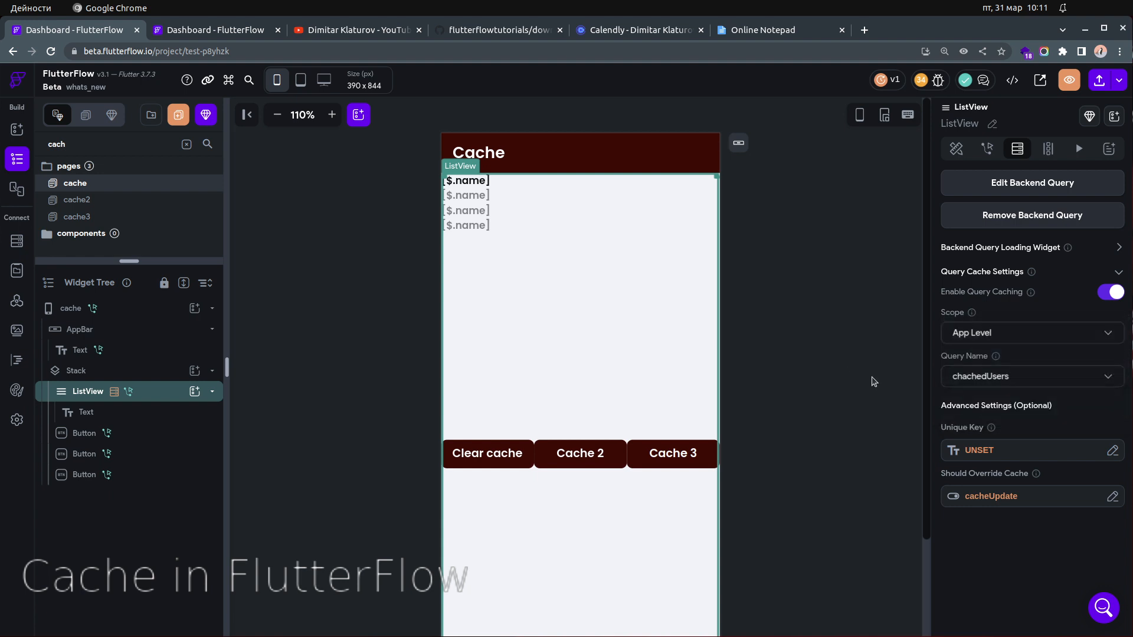
{"action": "left_click", "coordinate": [1054, 376]}
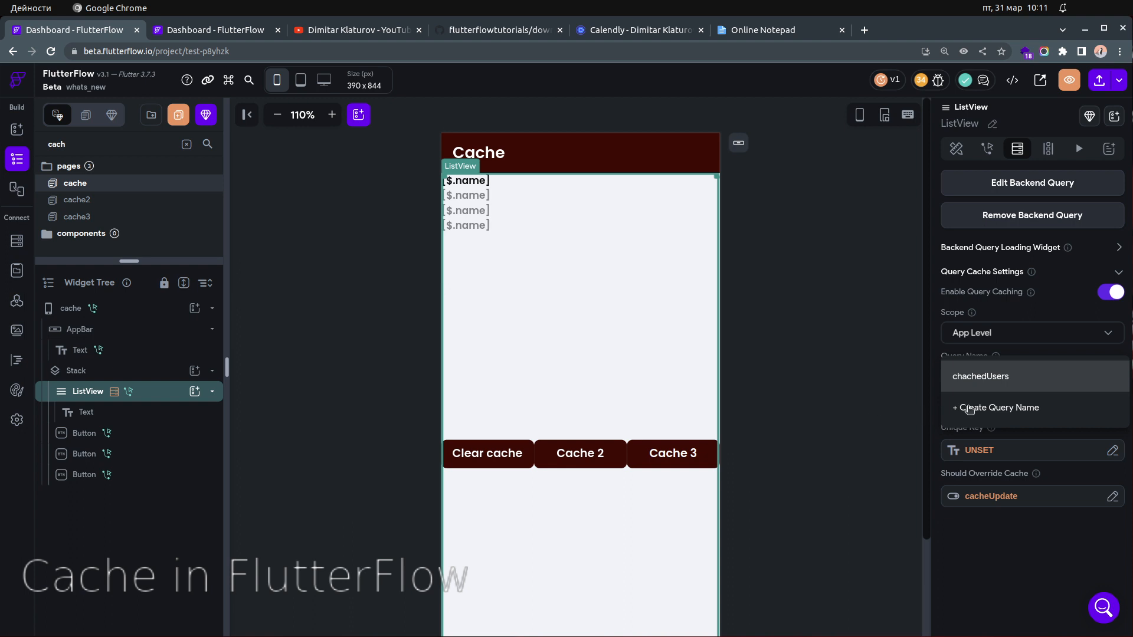
{"action": "left_click", "coordinate": [775, 312]}
Step: Review the API calls selectable for the ListView's backend query, then check the cache query names
{"action": "left_click", "coordinate": [1017, 184]}
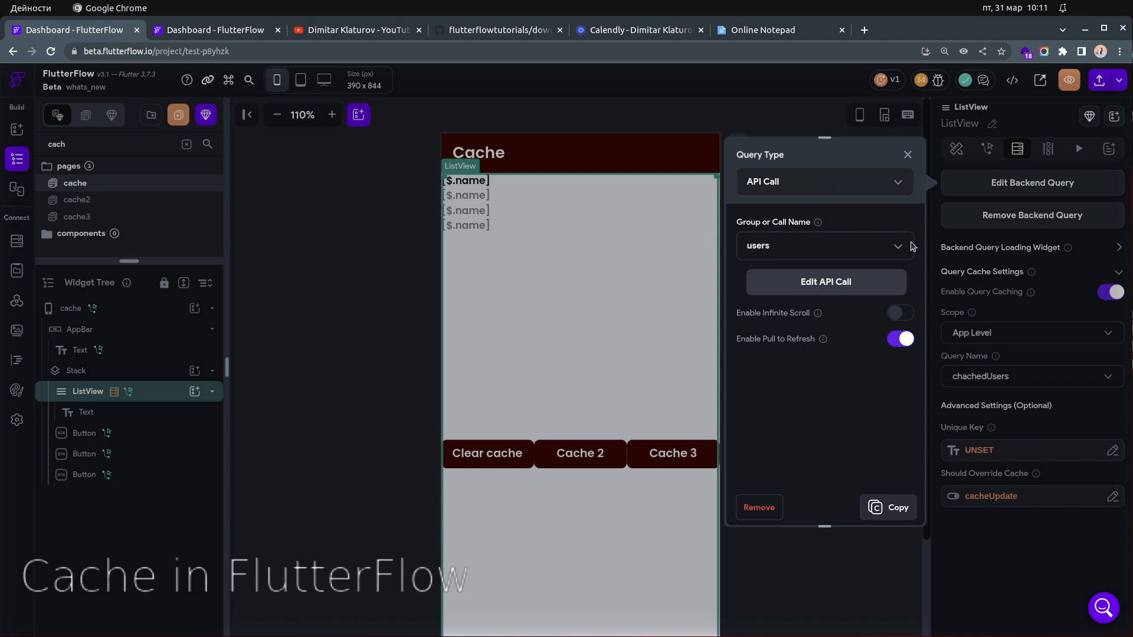
{"action": "left_click", "coordinate": [872, 246]}
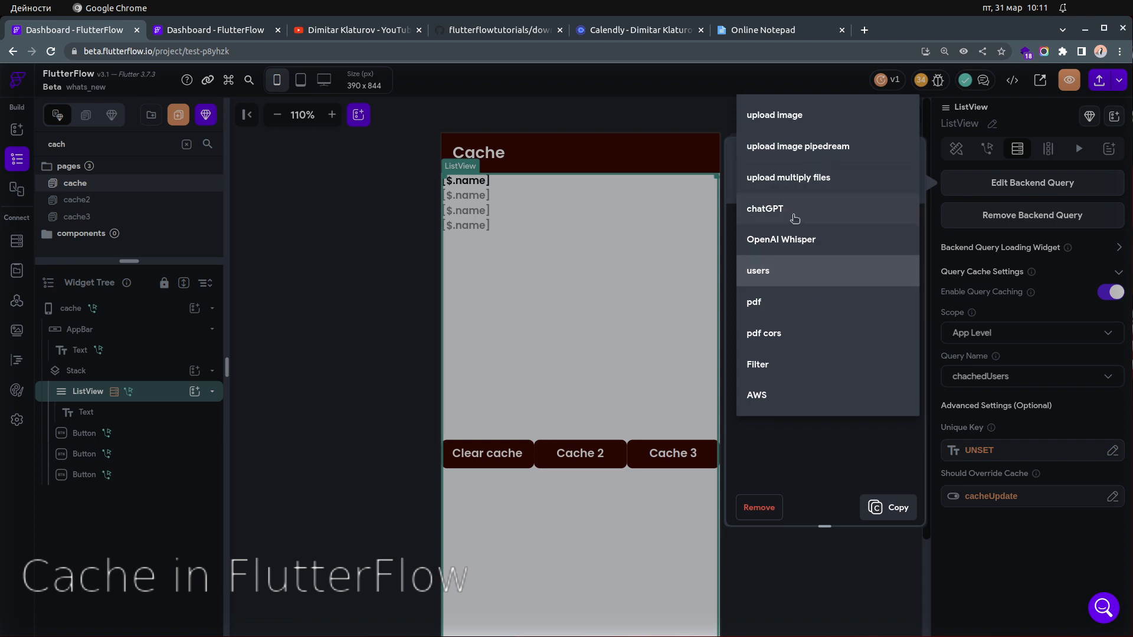
{"action": "left_click", "coordinate": [809, 460]}
{"action": "left_click", "coordinate": [846, 569]}
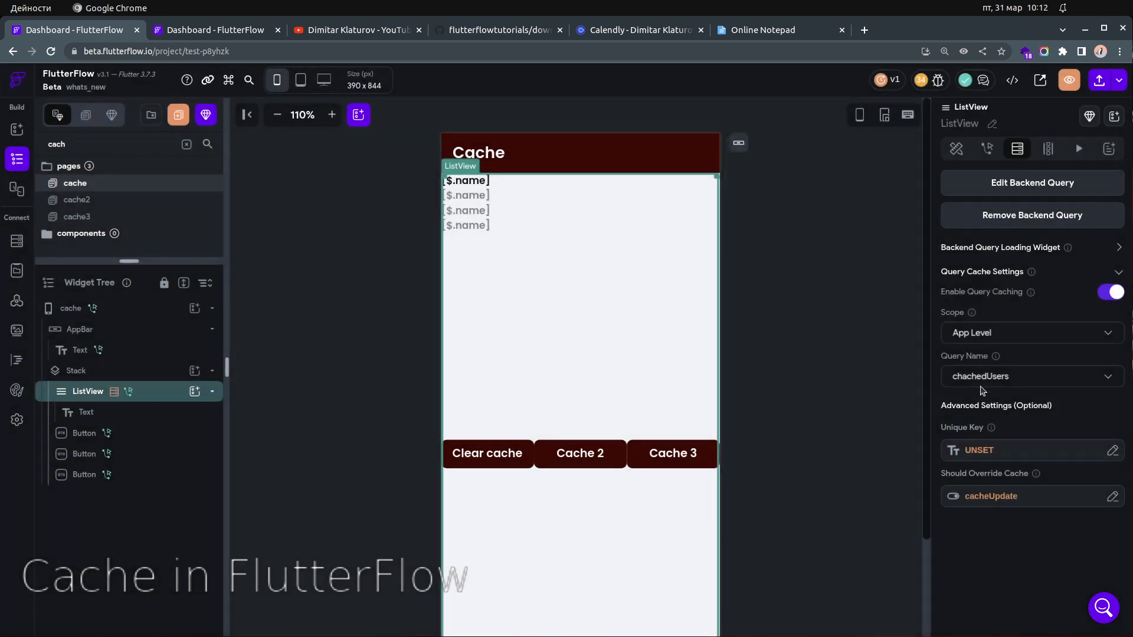
{"action": "left_click", "coordinate": [986, 376]}
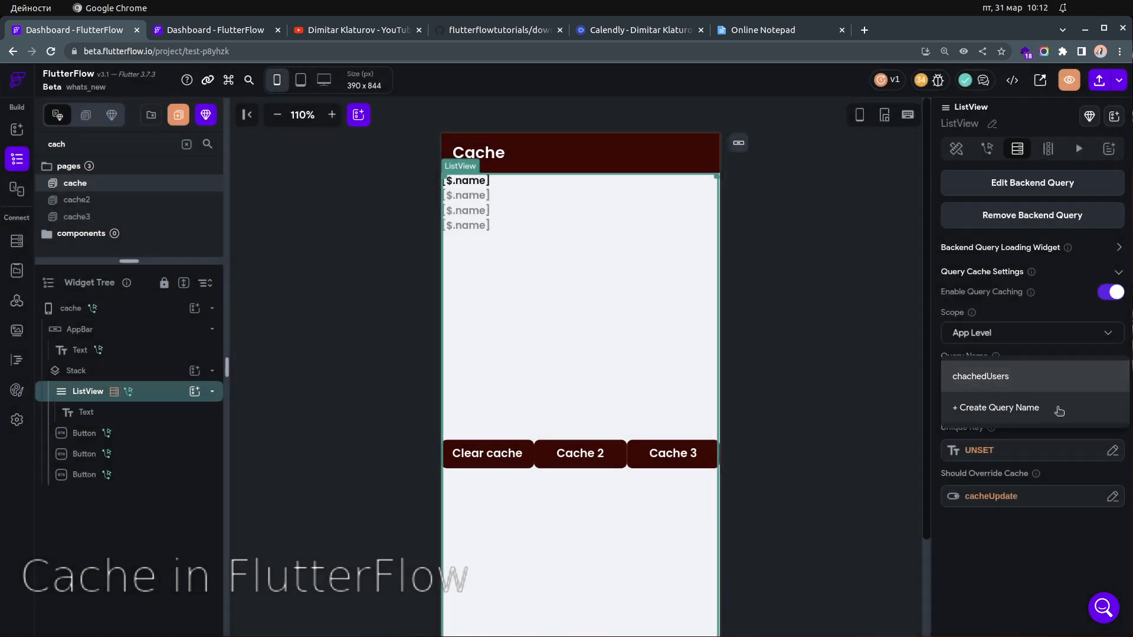
{"action": "left_click", "coordinate": [860, 334]}
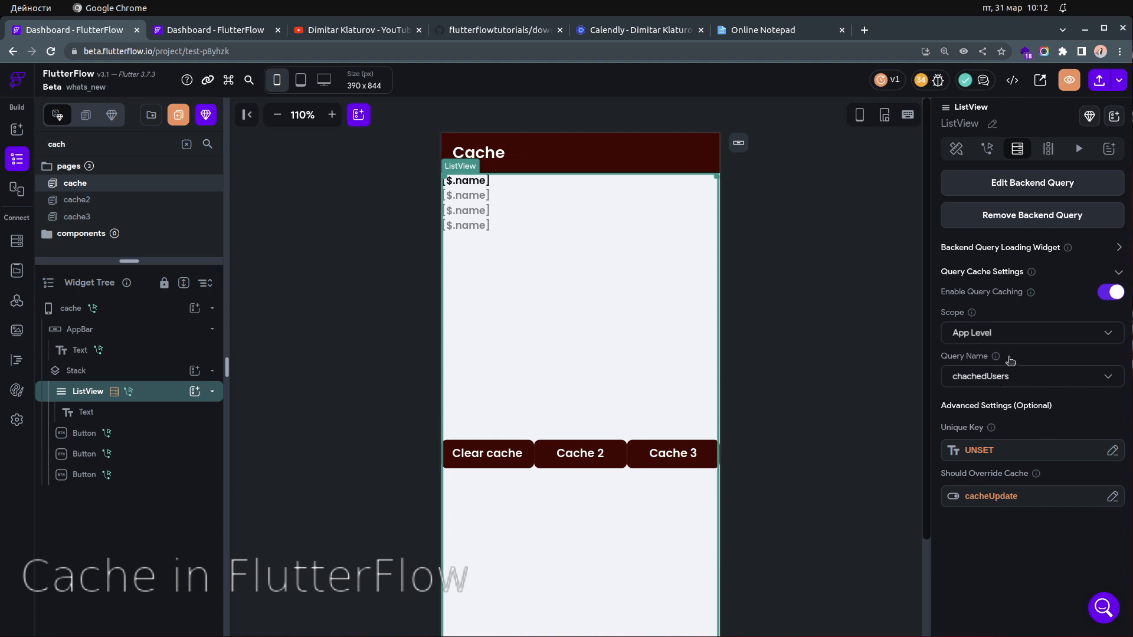
Step: Try a Query Collection on the users collection as the ListView's backend query
{"action": "left_click", "coordinate": [1024, 188]}
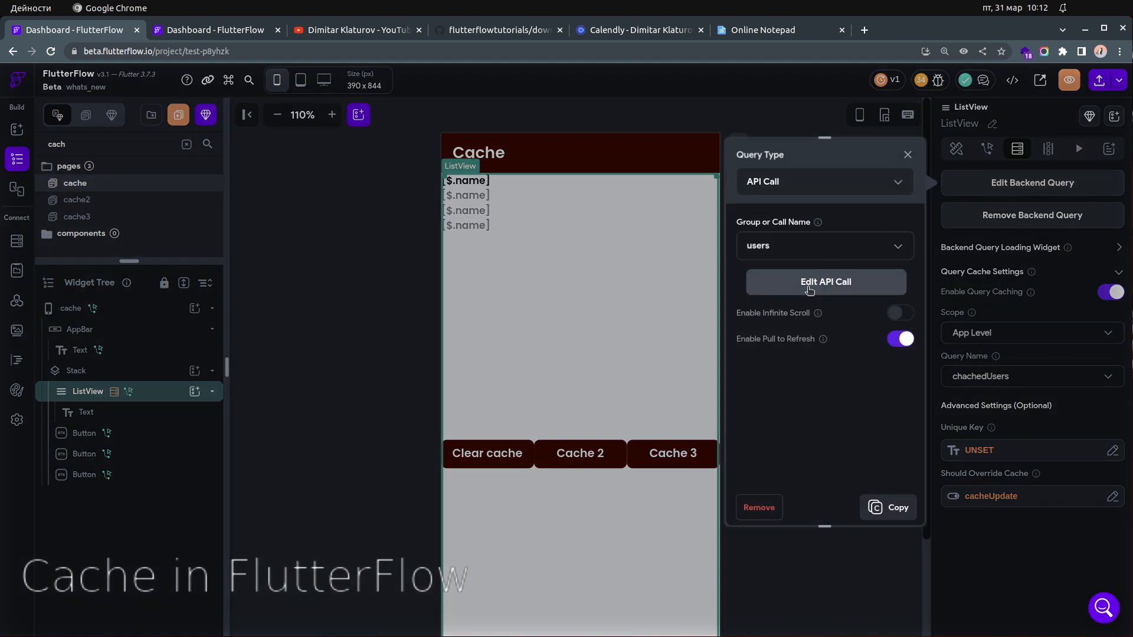
{"action": "left_click", "coordinate": [832, 185]}
{"action": "left_click", "coordinate": [821, 120]}
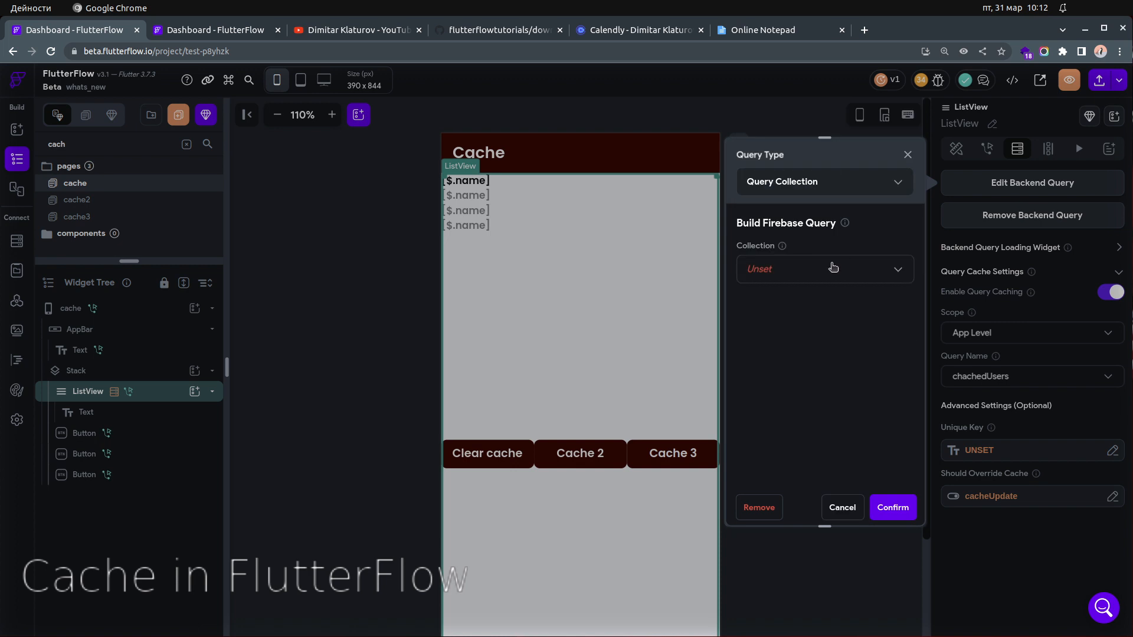
{"action": "left_click", "coordinate": [832, 267]}
{"action": "scroll", "coordinate": [834, 426], "scroll_direction": "down", "scroll_amount": 2}
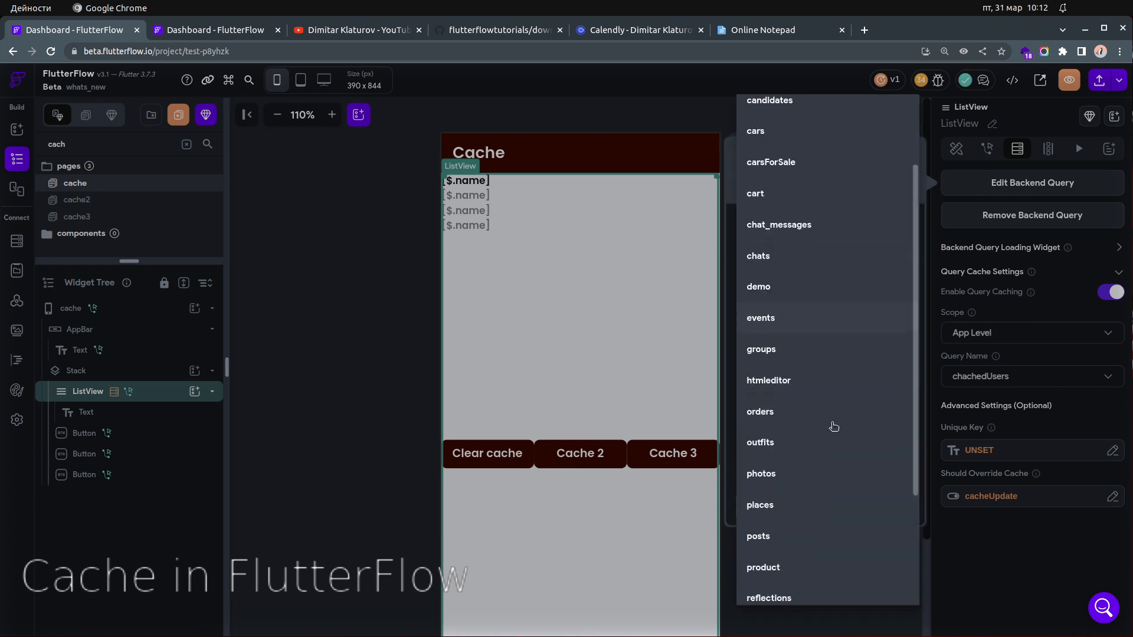
{"action": "scroll", "coordinate": [833, 426], "scroll_direction": "down", "scroll_amount": 3}
{"action": "left_click", "coordinate": [807, 525]}
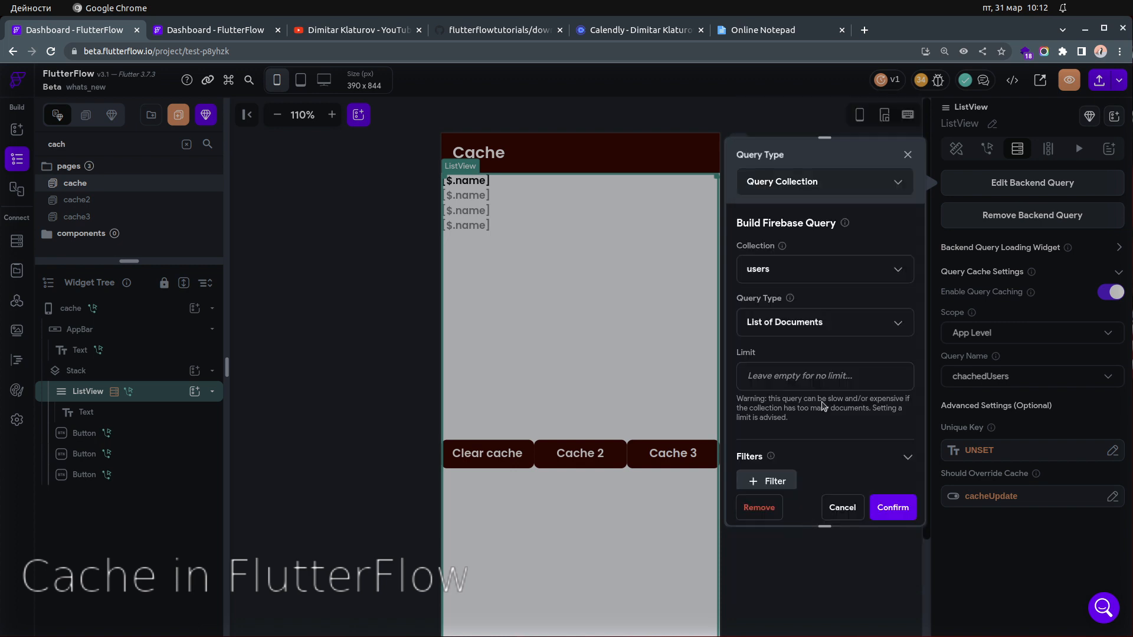
Step: Try the usersdata collection for the query, add and remove a filter, and cancel the query changes
{"action": "left_click", "coordinate": [821, 279]}
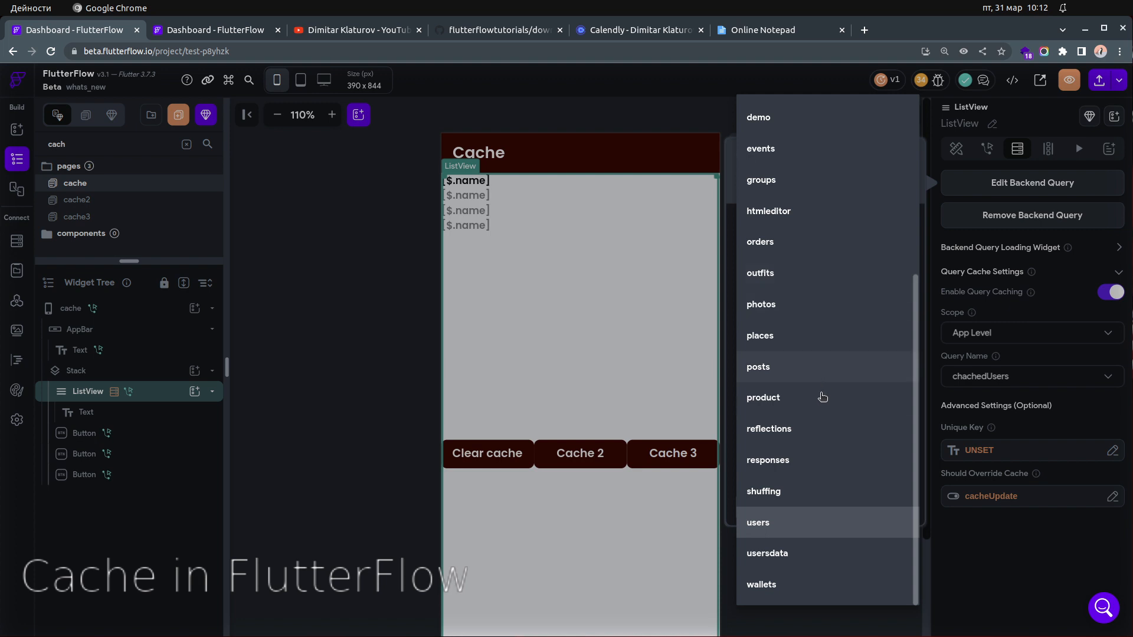
{"action": "left_click", "coordinate": [820, 553]}
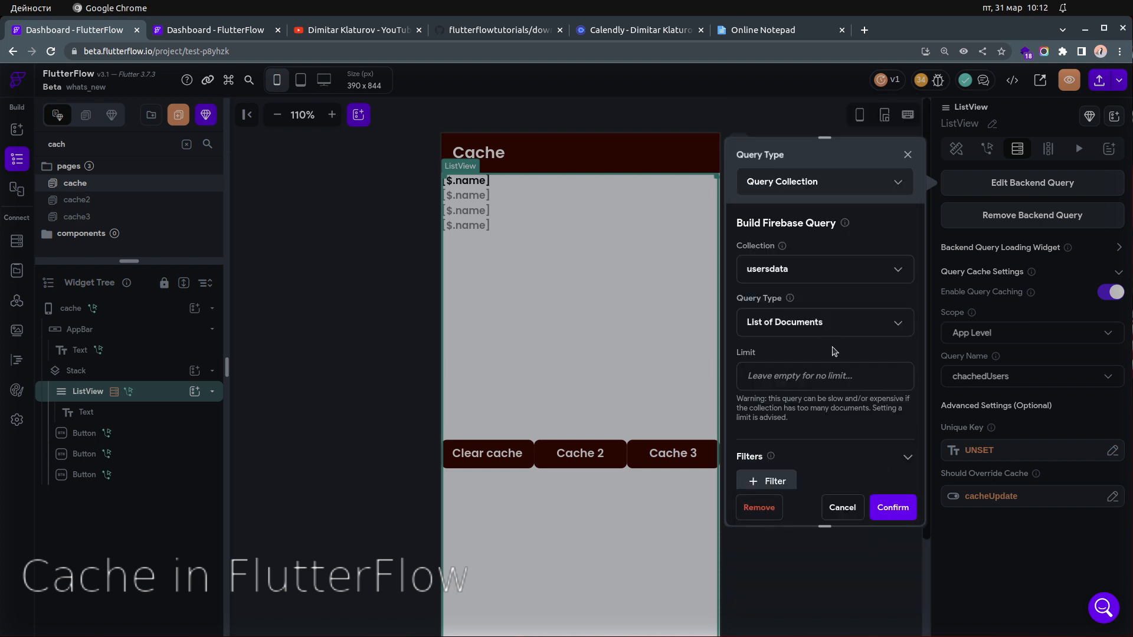
{"action": "scroll", "coordinate": [833, 352], "scroll_direction": "down", "scroll_amount": 5}
{"action": "left_click", "coordinate": [769, 287]}
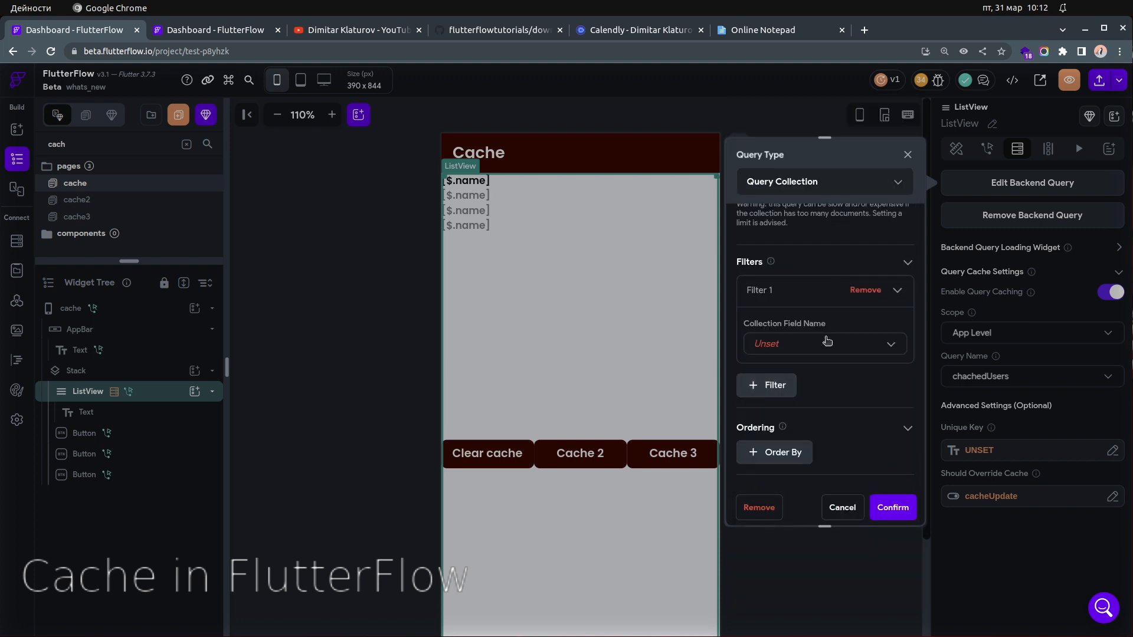
{"action": "left_click", "coordinate": [866, 291]}
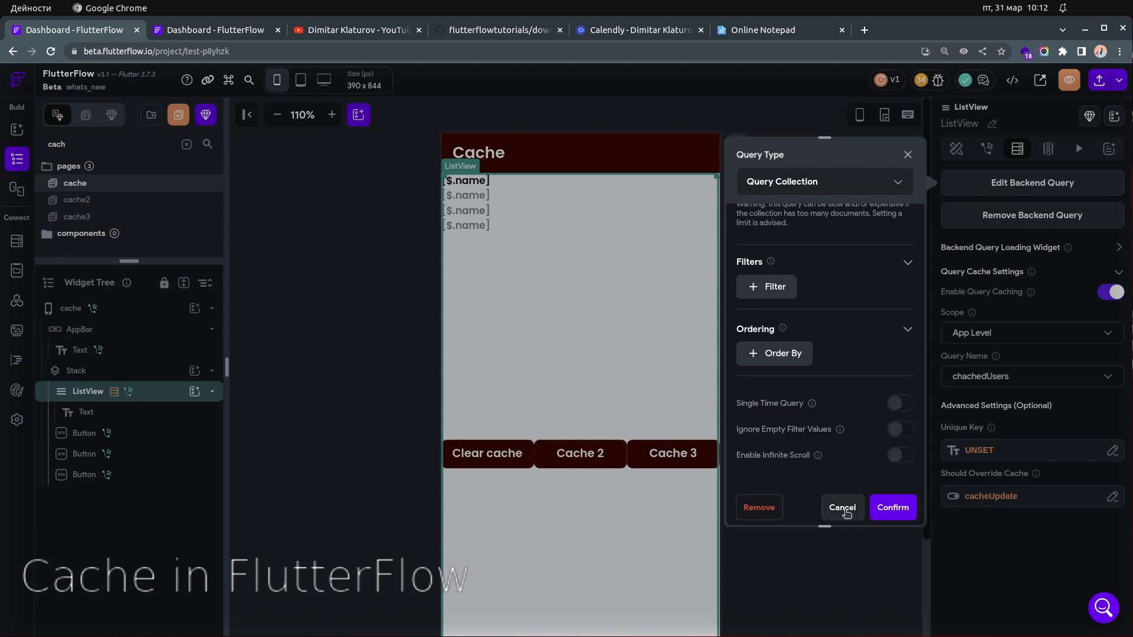
{"action": "left_click", "coordinate": [843, 508]}
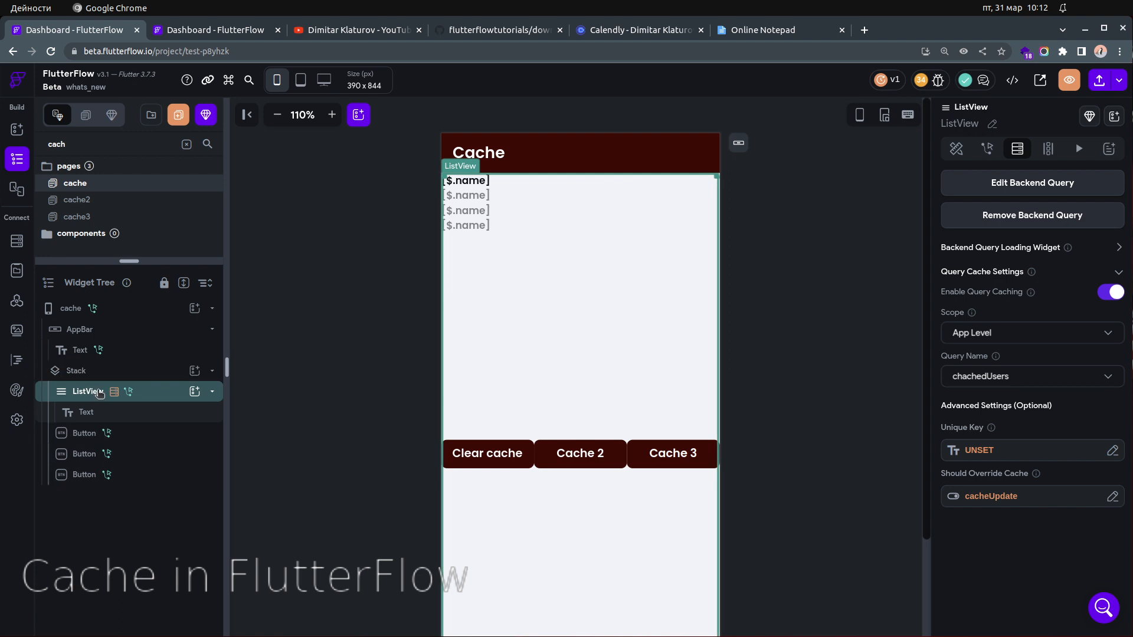
Step: Locate the ListView in the widget tree and recheck its cache query name options, keeping chachedUsers
{"action": "mouse_move", "coordinate": [115, 396]}
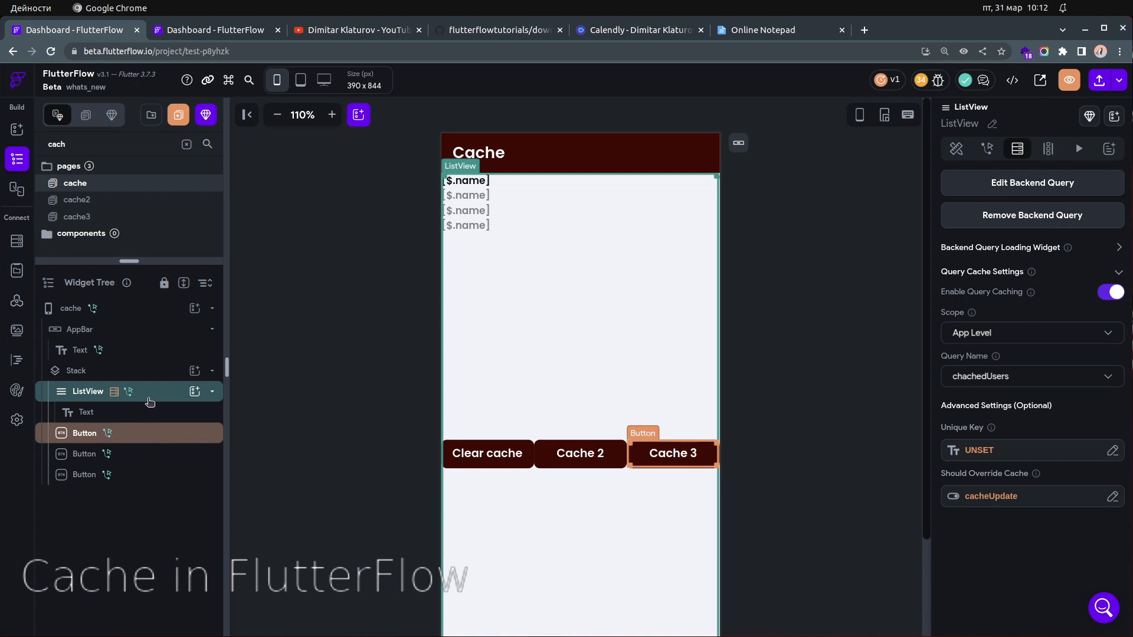
{"action": "left_click", "coordinate": [980, 378]}
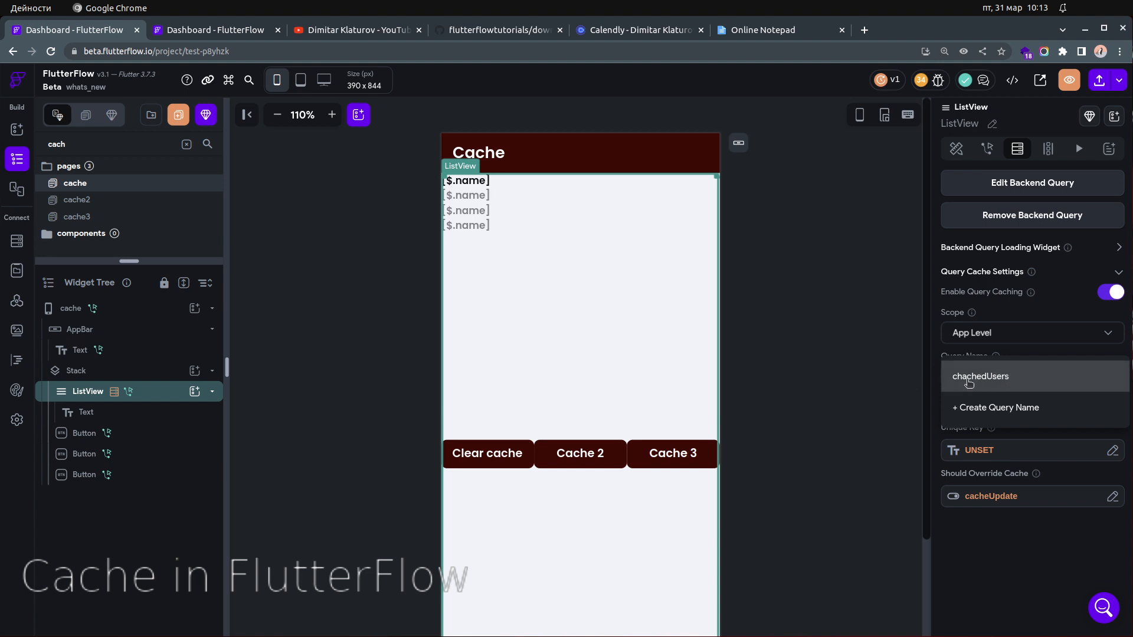
{"action": "left_click", "coordinate": [950, 386]}
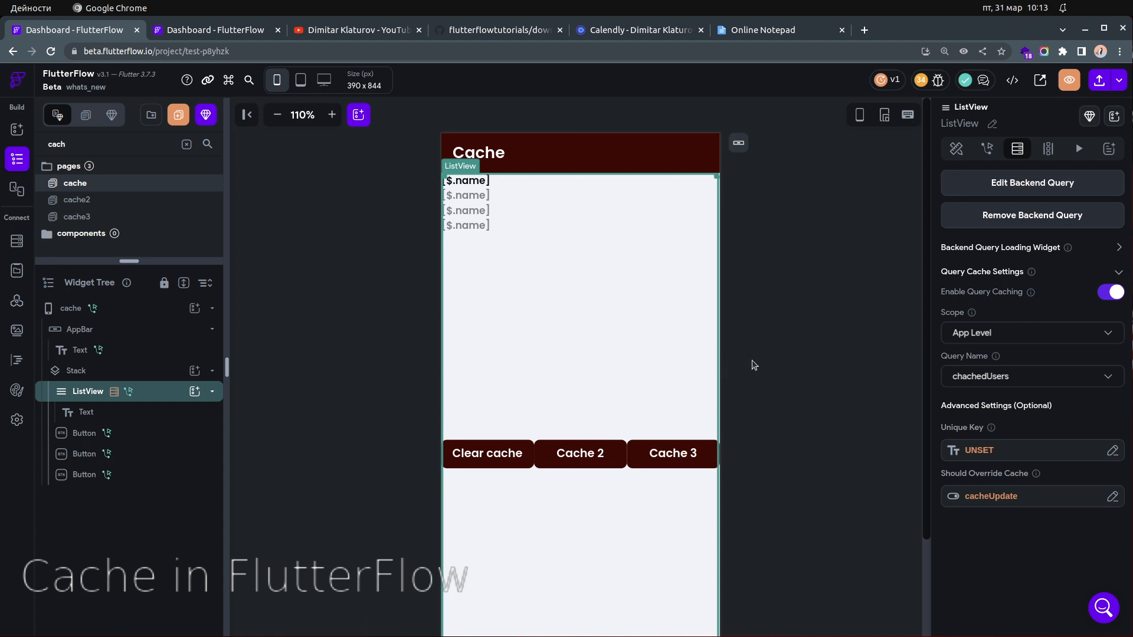
Step: Set the cached query's Unique Key to the authenticated user's User ID, then clear it
{"action": "left_click", "coordinate": [1020, 455]}
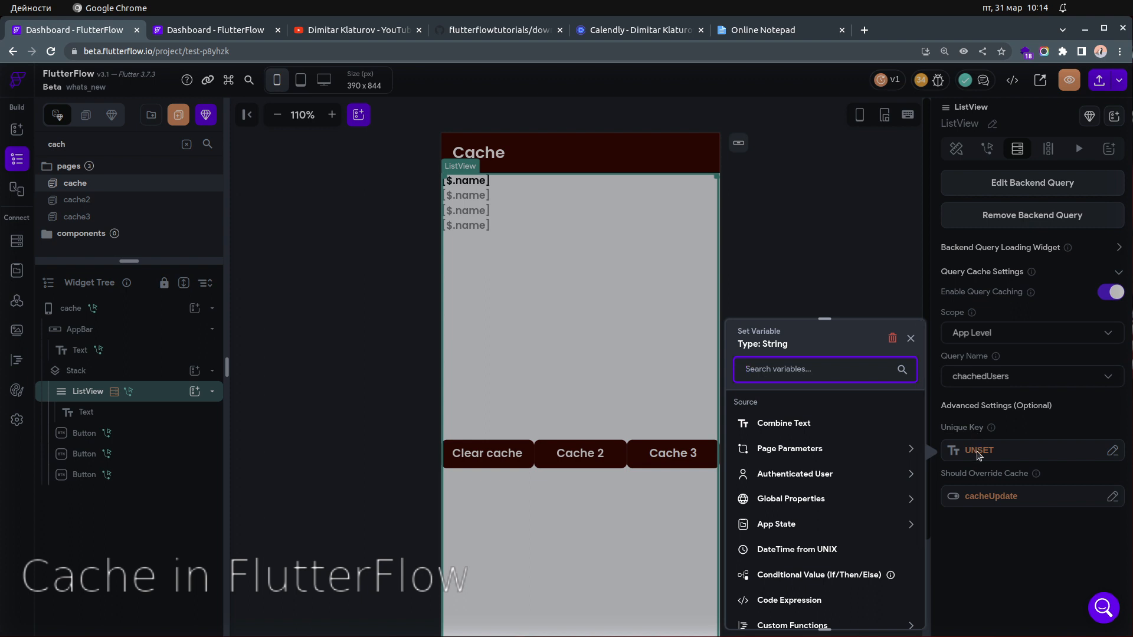
{"action": "left_click", "coordinate": [800, 475]}
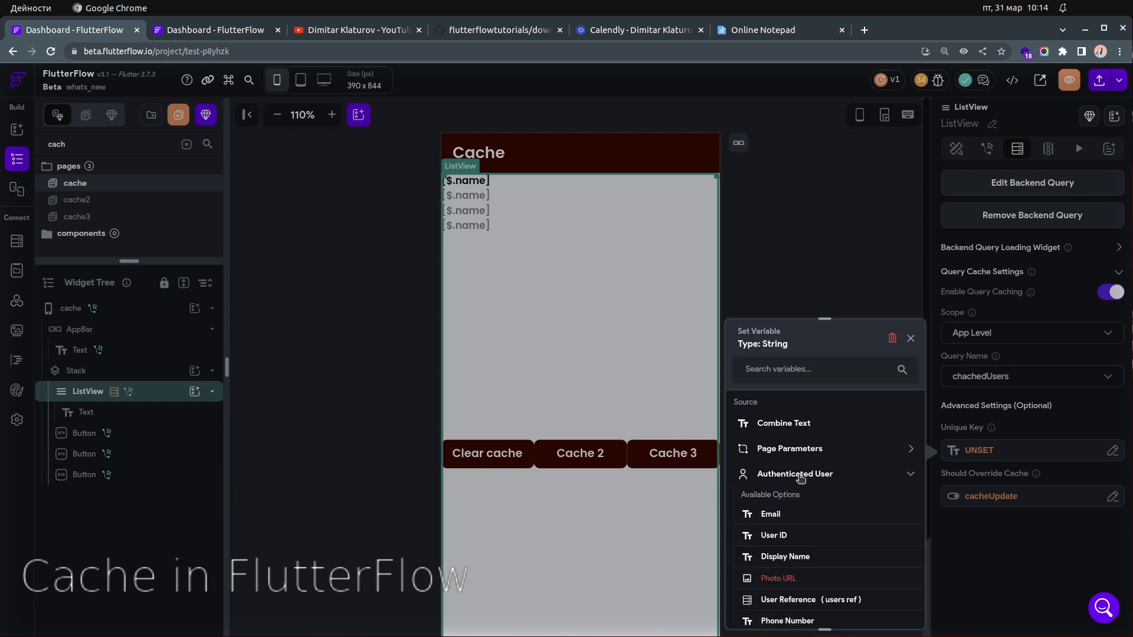
{"action": "left_click", "coordinate": [773, 537]}
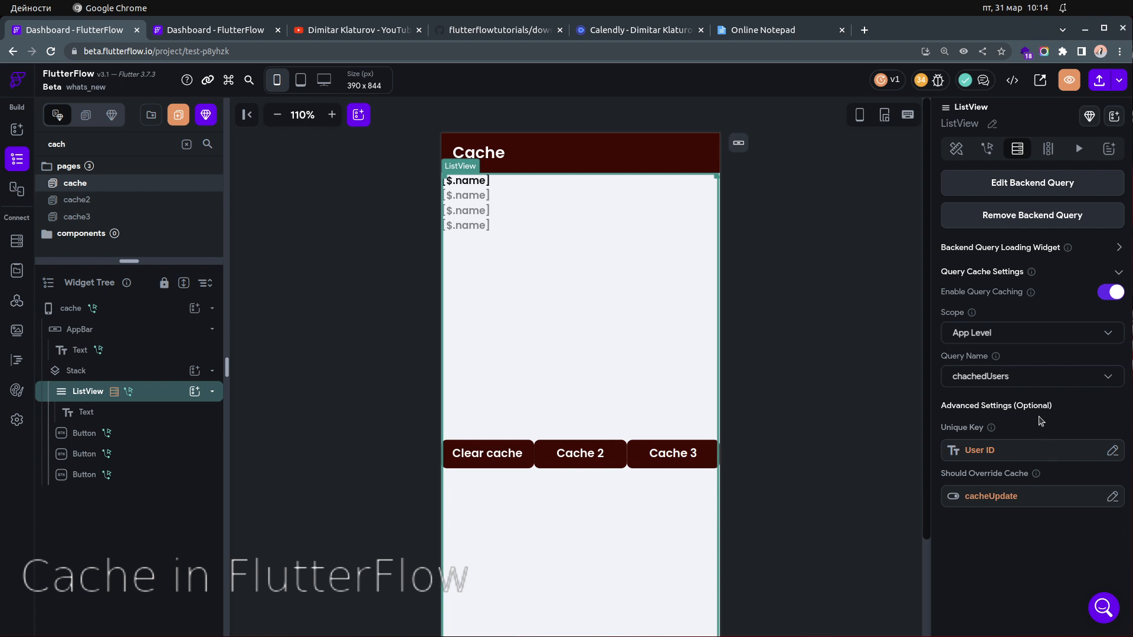
{"action": "left_click", "coordinate": [1004, 452]}
Step: Set the cached query's Unique Key to the Is Android global property
{"action": "left_click", "coordinate": [1023, 456]}
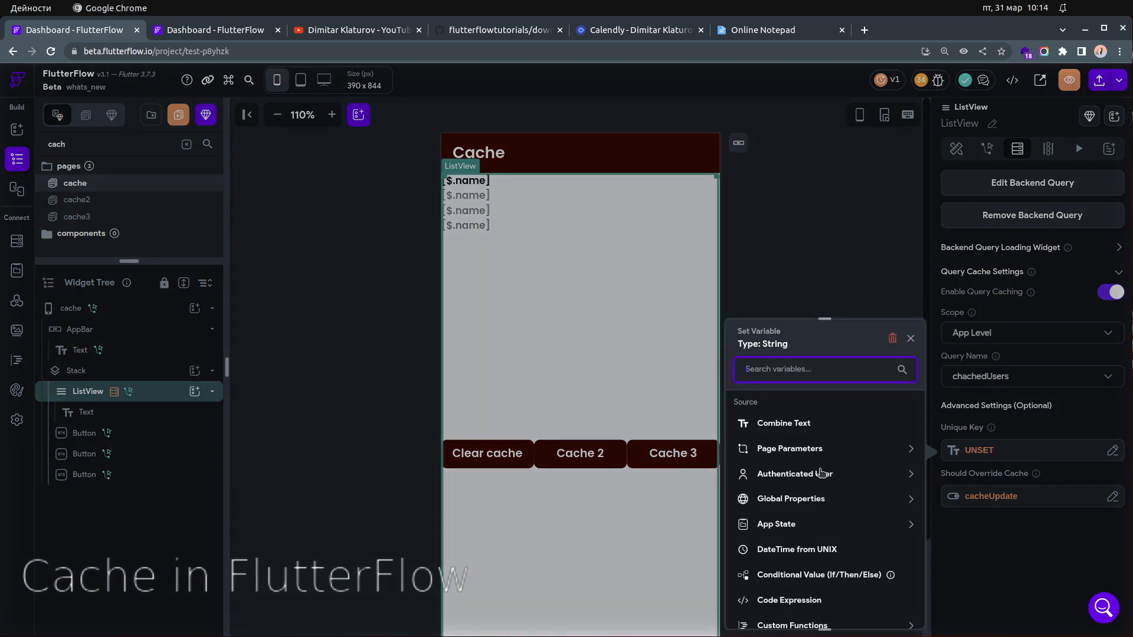
{"action": "scroll", "coordinate": [834, 495], "scroll_direction": "down", "scroll_amount": 3}
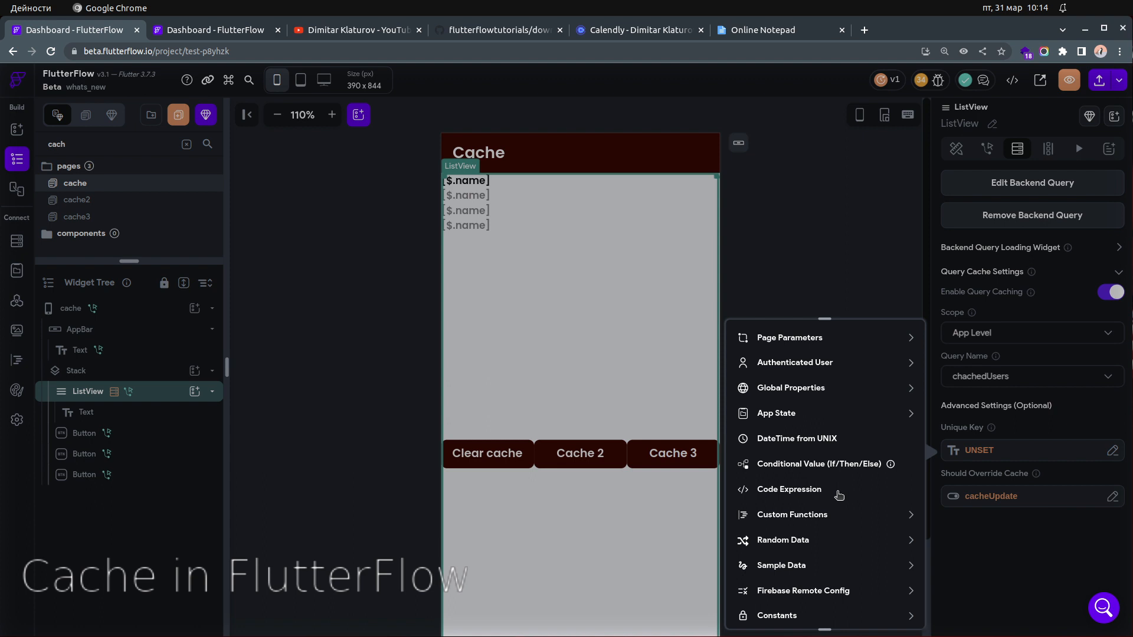
{"action": "scroll", "coordinate": [839, 494], "scroll_direction": "up", "scroll_amount": 3}
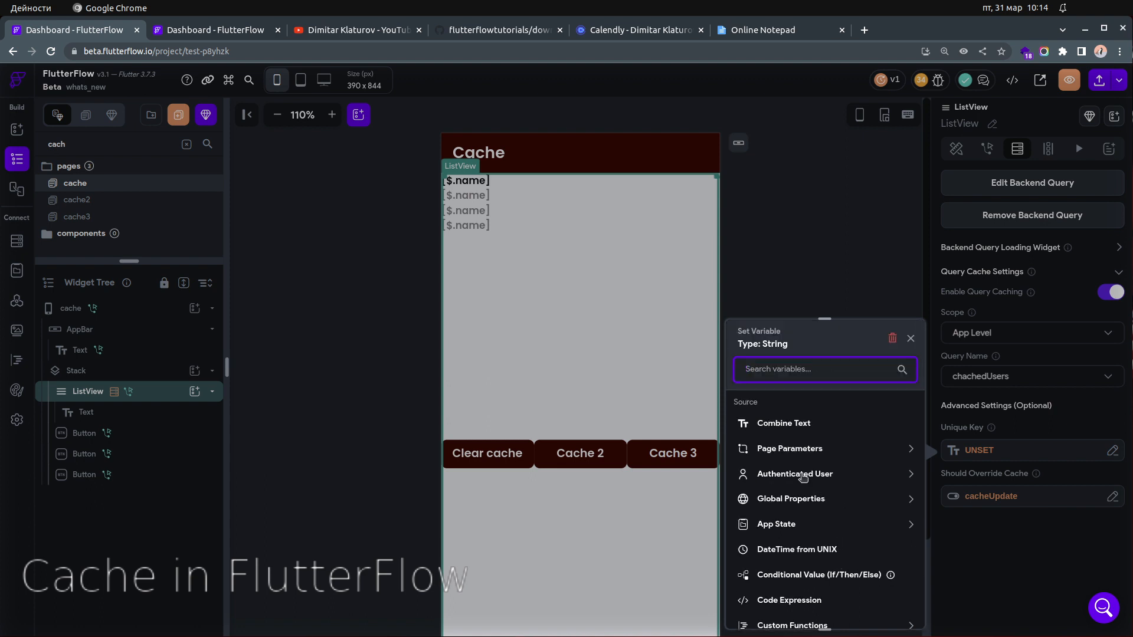
{"action": "left_click", "coordinate": [817, 498]}
{"action": "scroll", "coordinate": [819, 501], "scroll_direction": "down", "scroll_amount": 3}
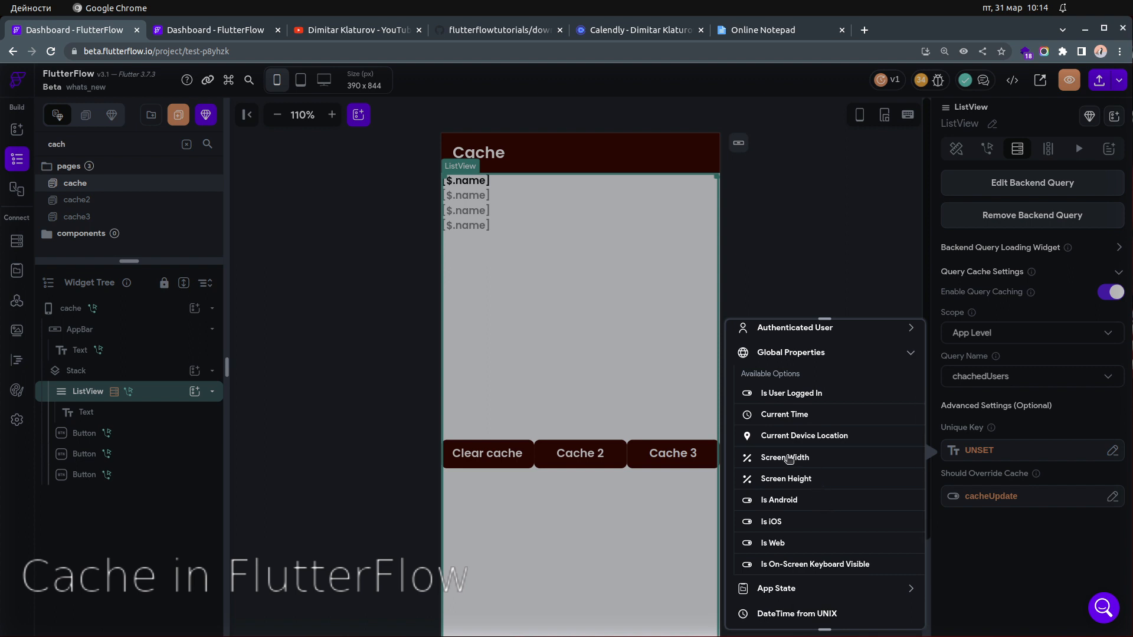
{"action": "left_click", "coordinate": [779, 500]}
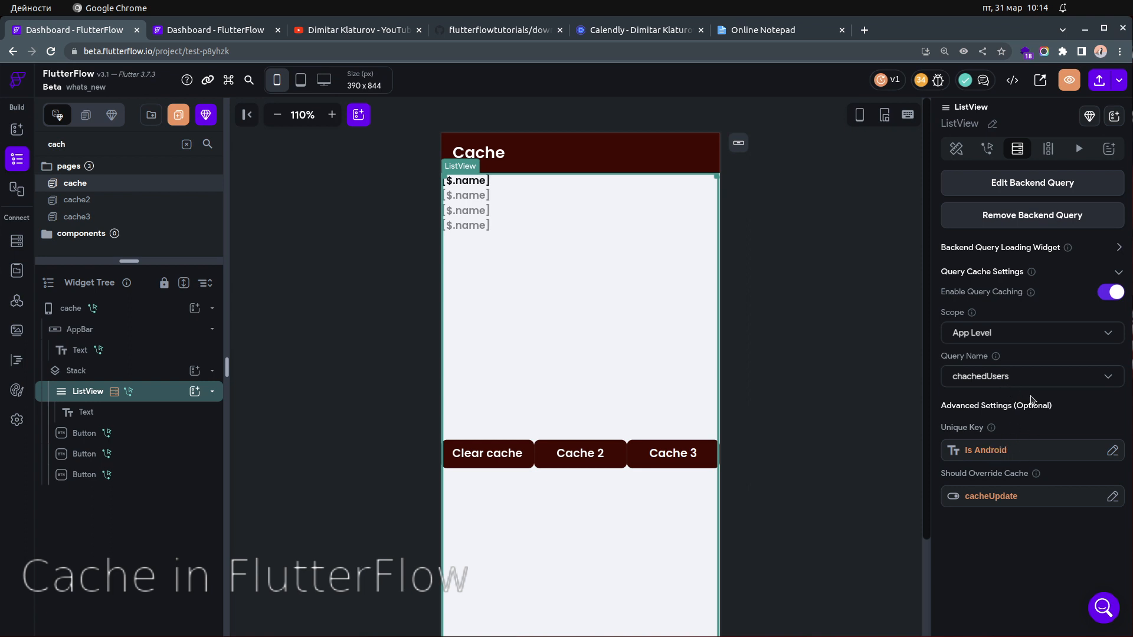
Step: Reopen the Unique Key variable, look through the global properties, and clear the key
{"action": "left_click", "coordinate": [1004, 457]}
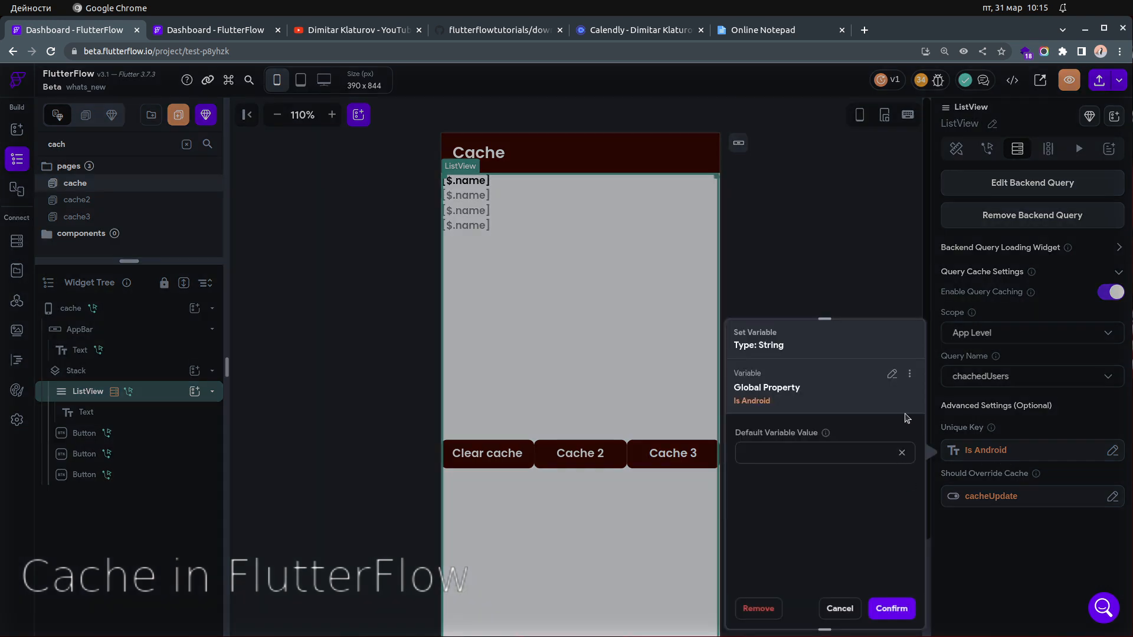
{"action": "left_click", "coordinate": [893, 379]}
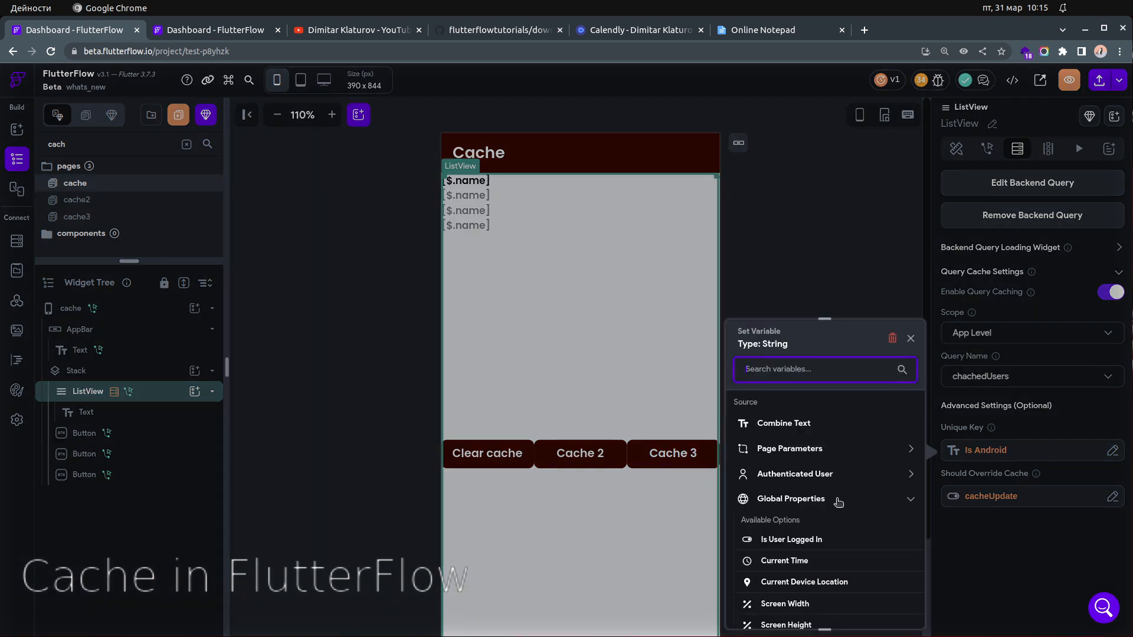
{"action": "scroll", "coordinate": [824, 537], "scroll_direction": "down", "scroll_amount": 2}
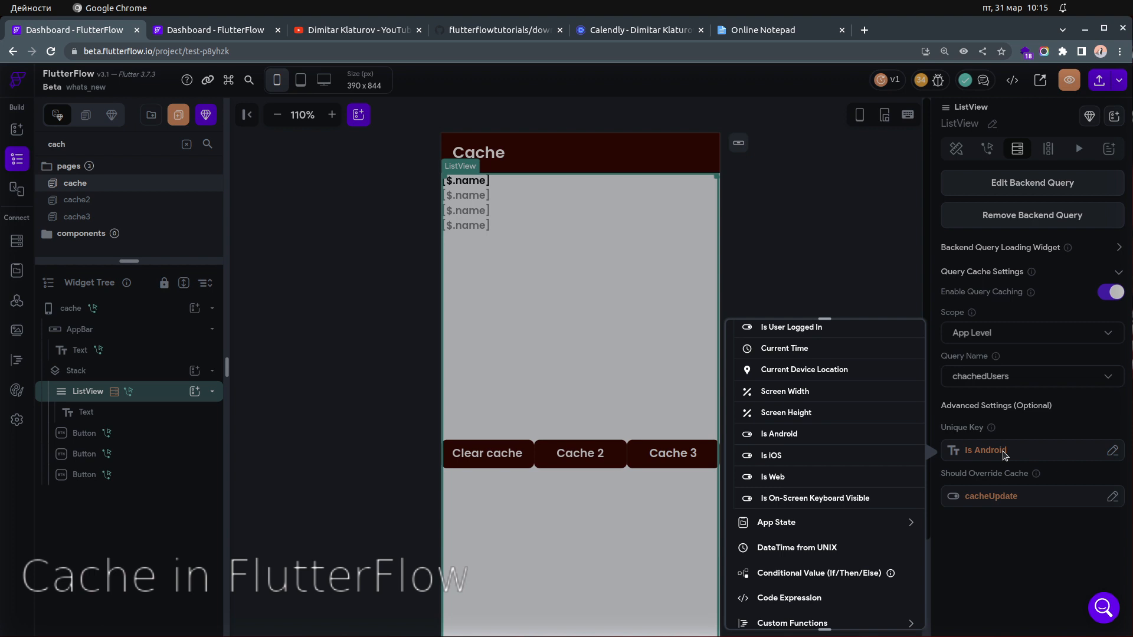
{"action": "scroll", "coordinate": [821, 473], "scroll_direction": "up", "scroll_amount": 4}
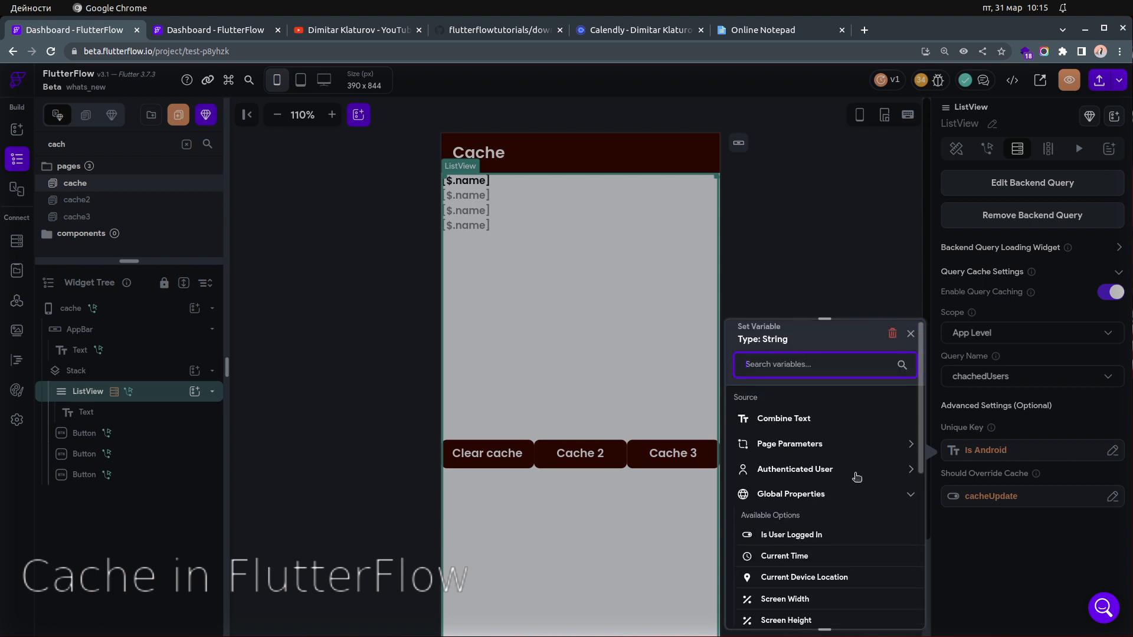
{"action": "left_click", "coordinate": [892, 333]}
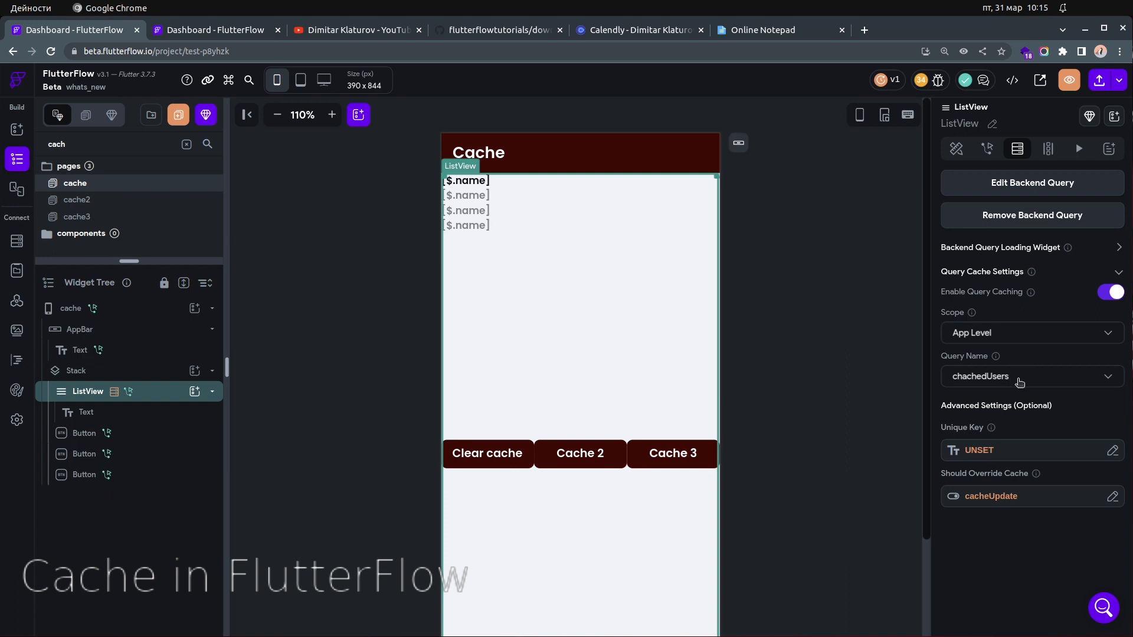
Step: Review the authenticated user fields available for the Unique Key, and check the ListView's backend query settings
{"action": "left_click", "coordinate": [1000, 454]}
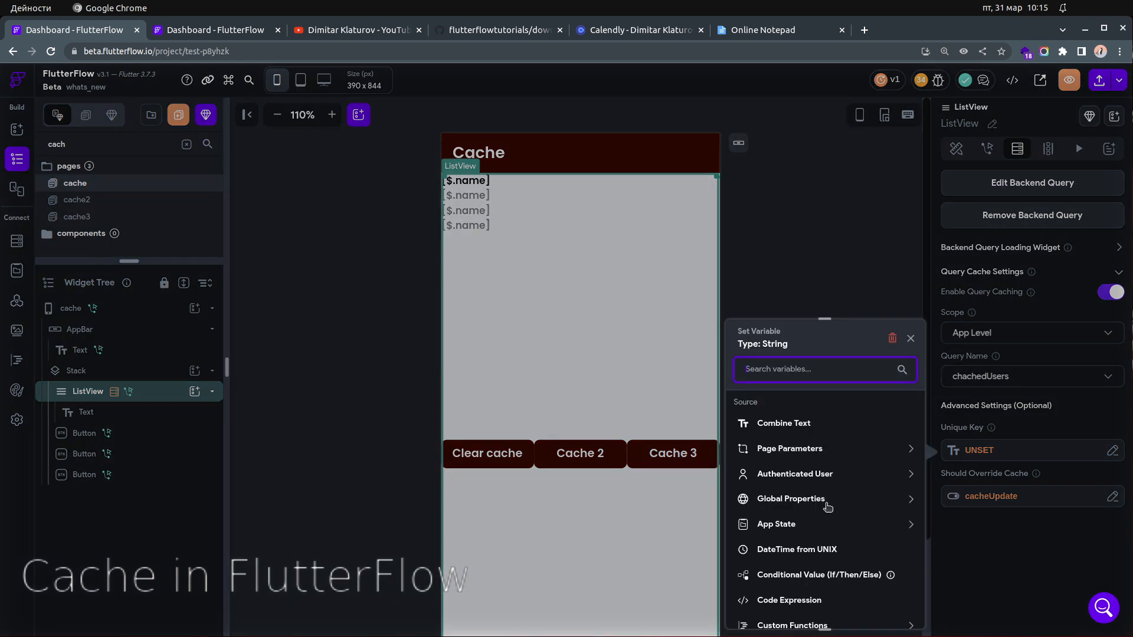
{"action": "left_click", "coordinate": [824, 477]}
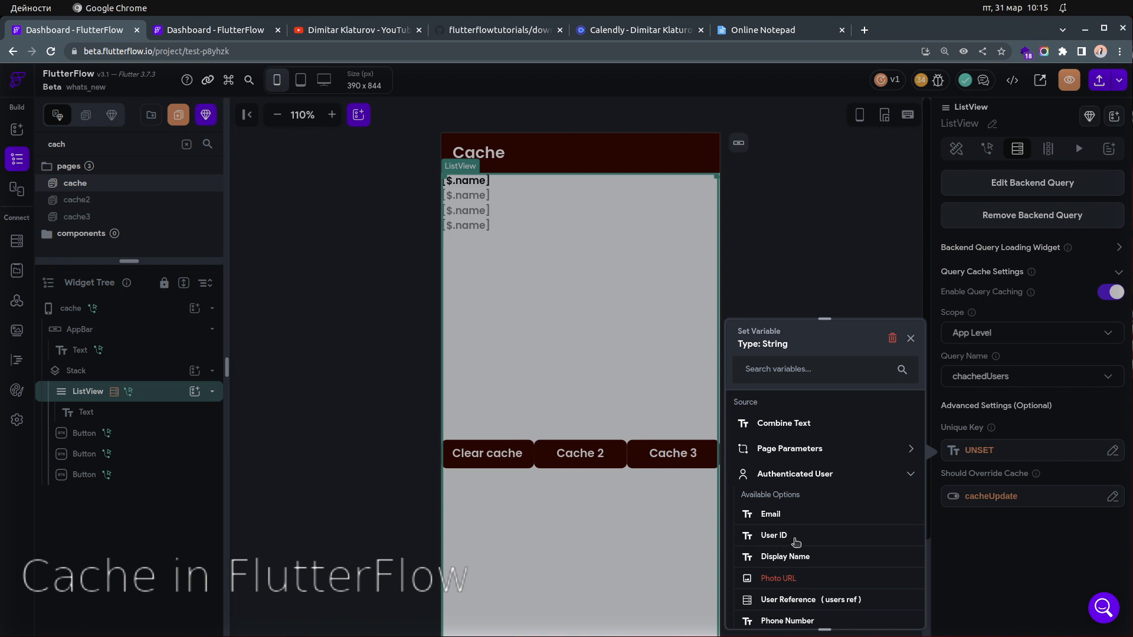
{"action": "left_click", "coordinate": [1024, 548]}
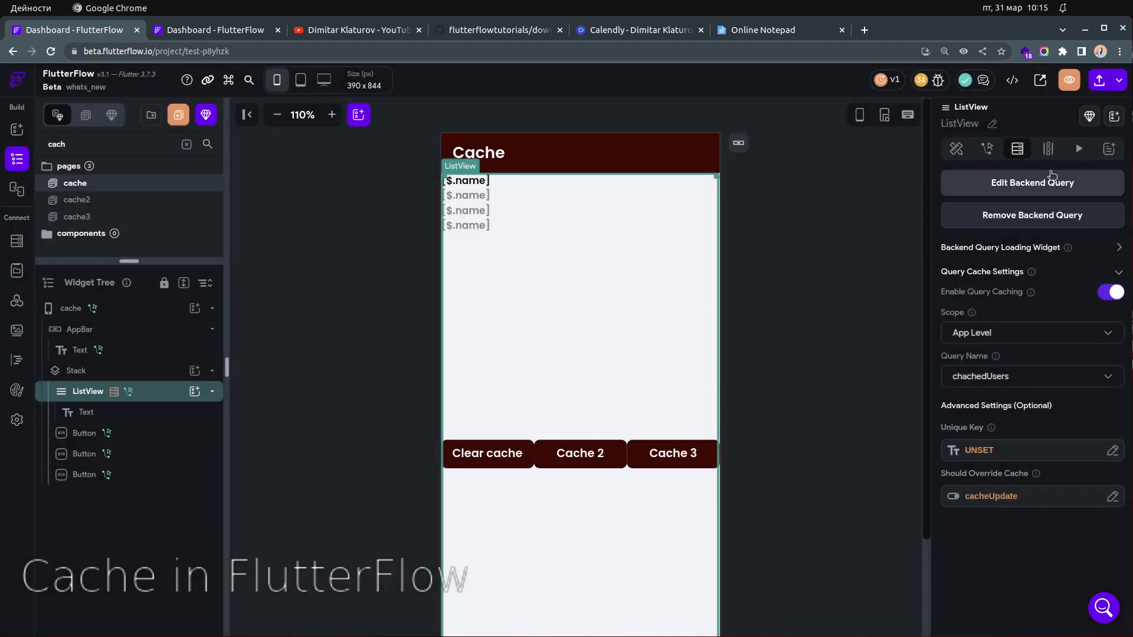
{"action": "left_click", "coordinate": [1042, 186]}
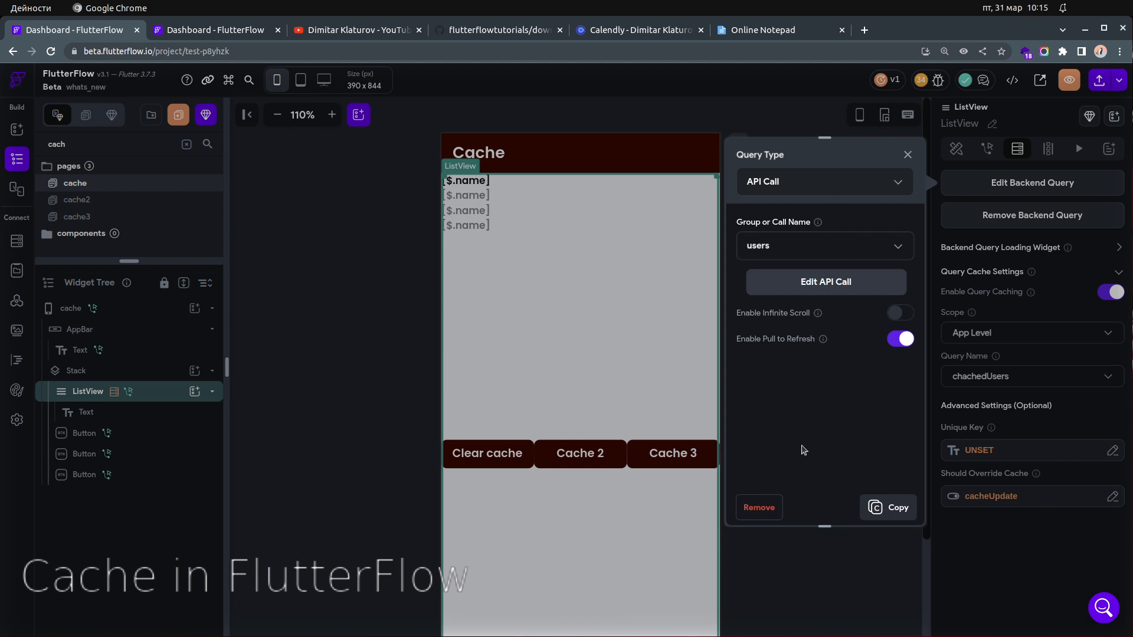
{"action": "left_click", "coordinate": [1021, 586]}
Step: Review the Unique Key's variable sources and expand the authenticated user options again without choosing one
{"action": "left_click", "coordinate": [1001, 453]}
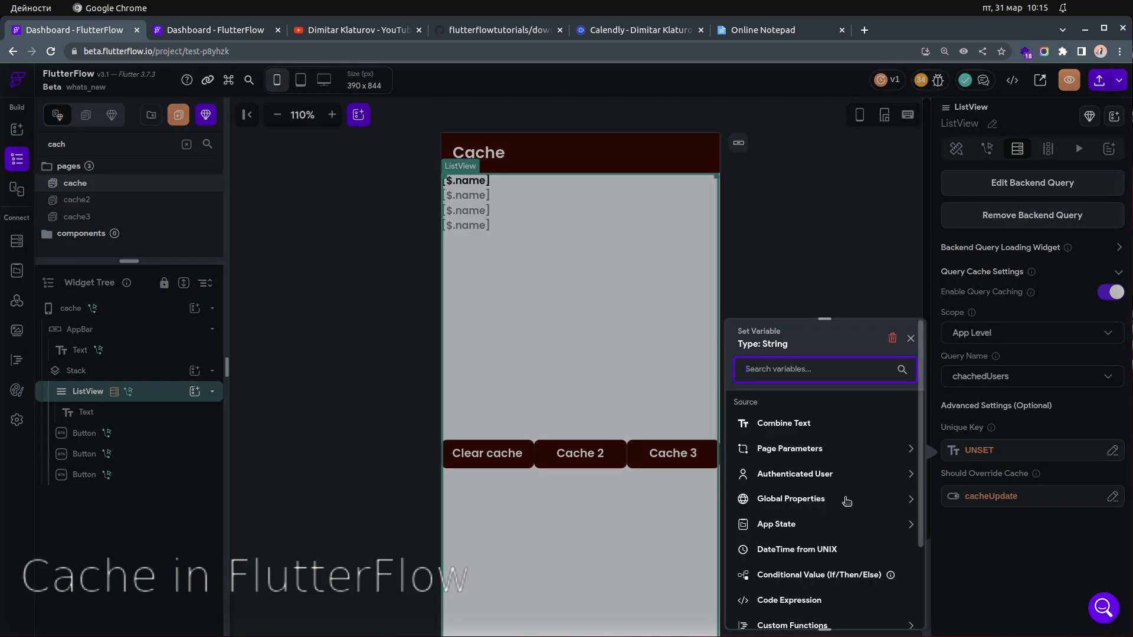
{"action": "left_click", "coordinate": [959, 549]}
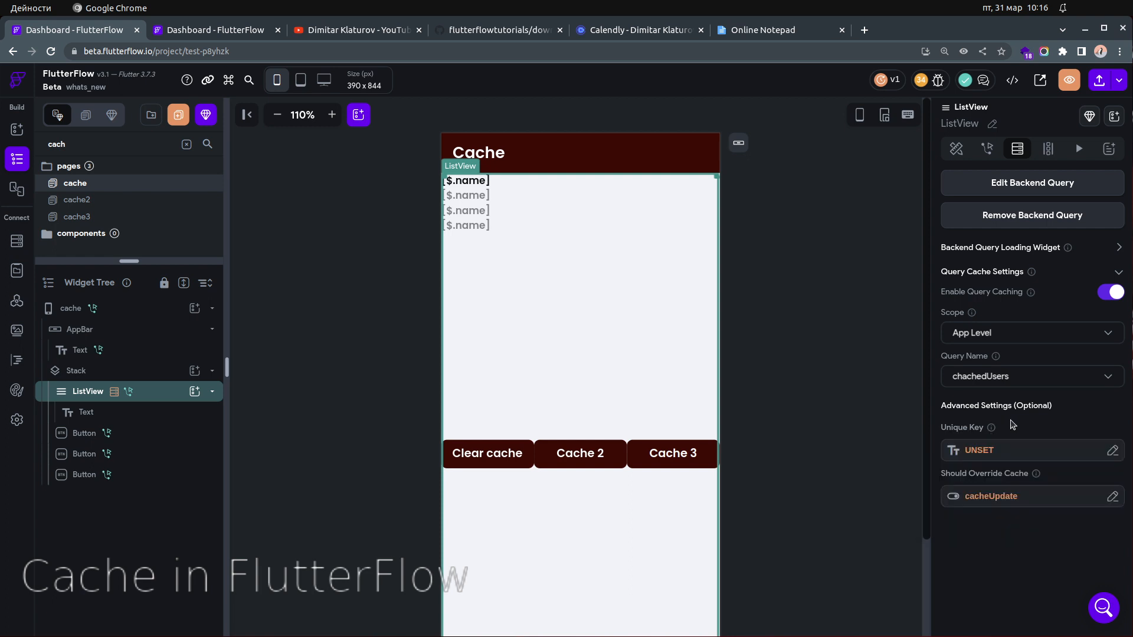
{"action": "mouse_move", "coordinate": [991, 428]}
{"action": "left_click", "coordinate": [1014, 452]}
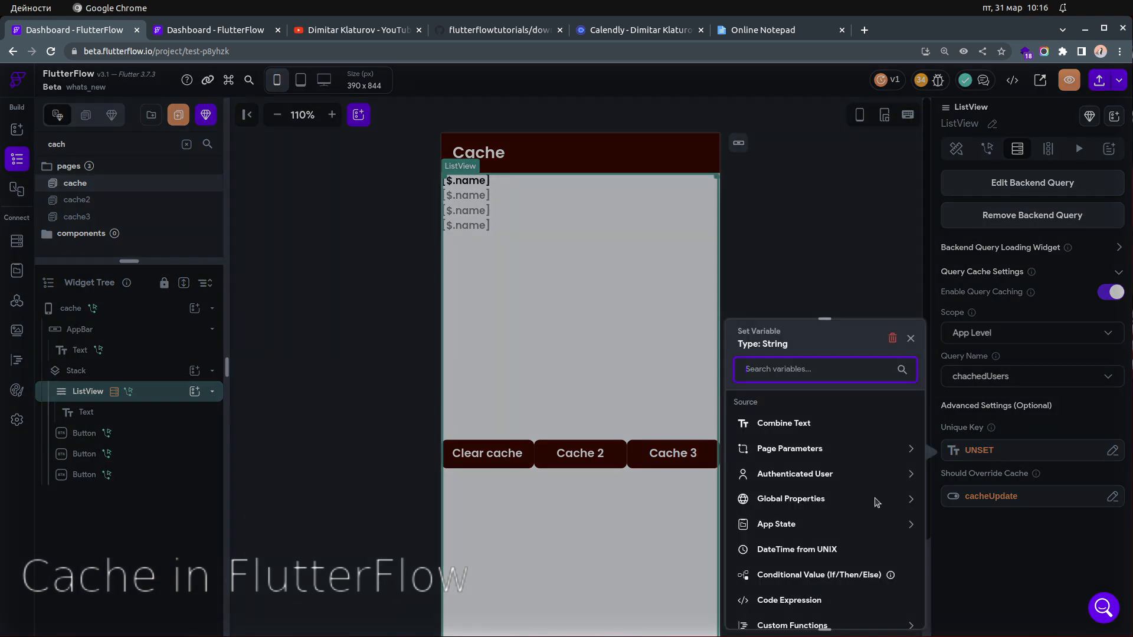
{"action": "left_click", "coordinate": [814, 477]}
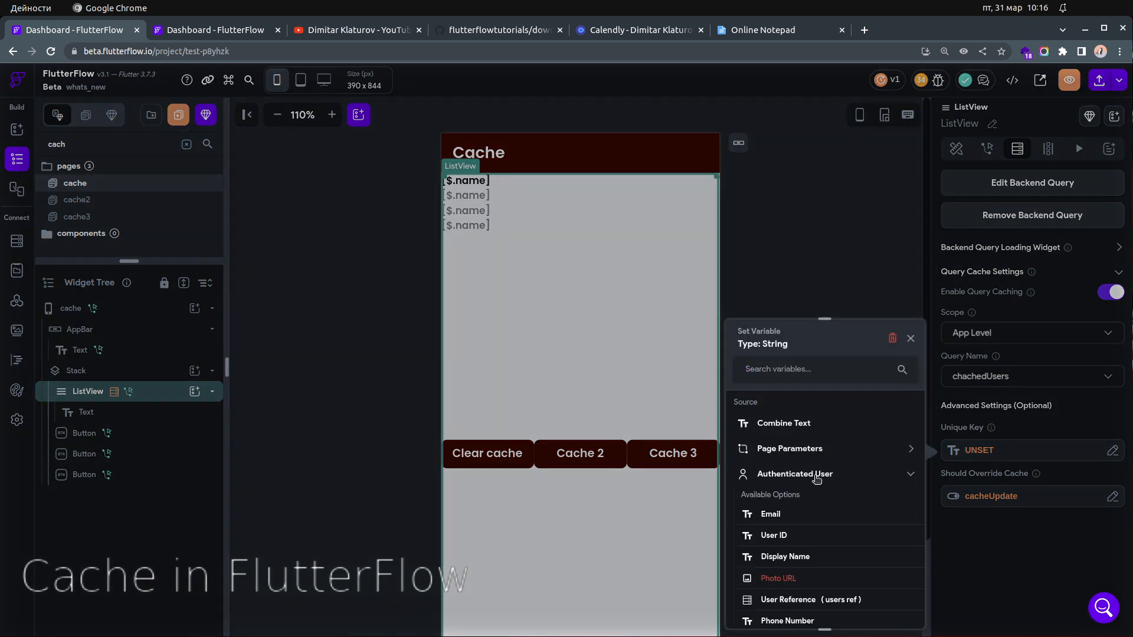
{"action": "left_click", "coordinate": [1033, 564]}
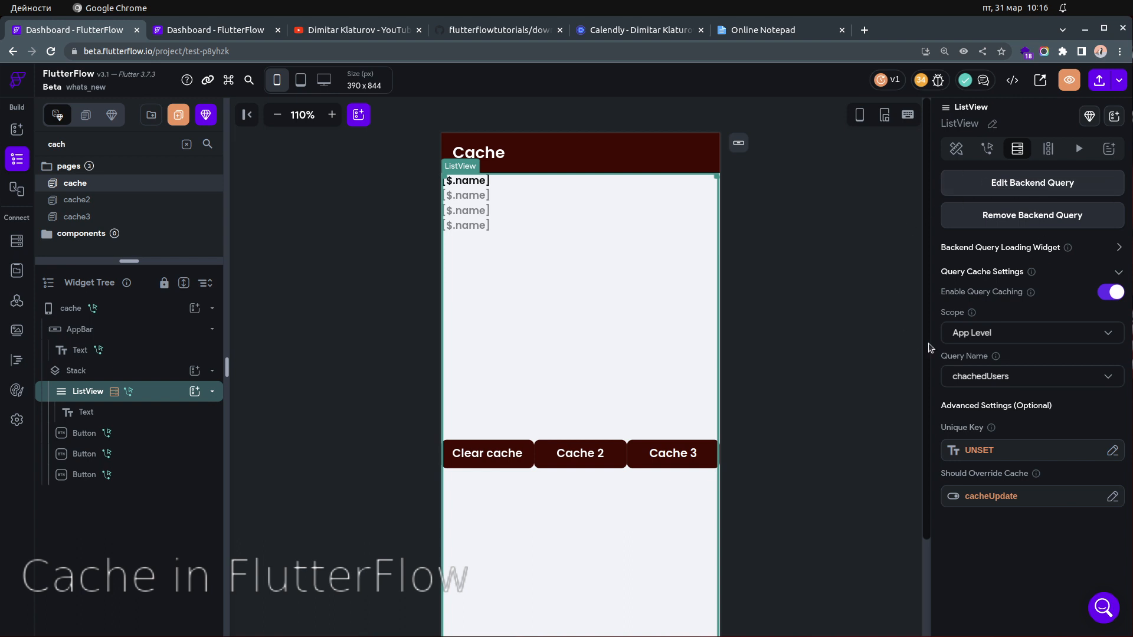
Step: Start a single condition for Should Override Cache, with the Current Time global property as its first value
{"action": "left_click", "coordinate": [1003, 499]}
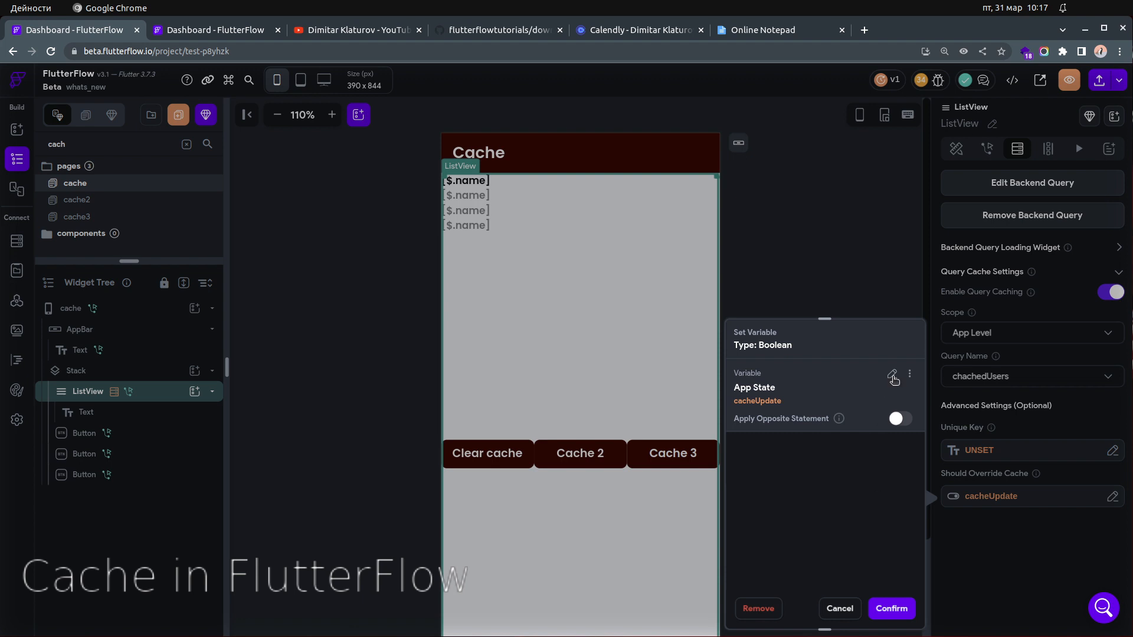
{"action": "left_click", "coordinate": [893, 377]}
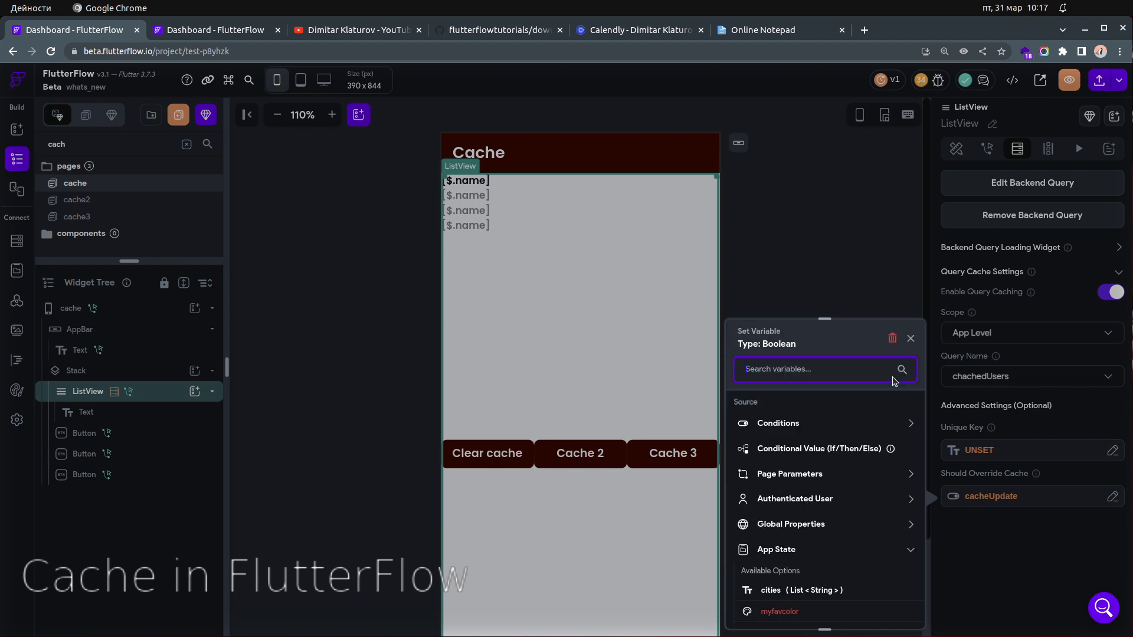
{"action": "left_click", "coordinate": [779, 425]}
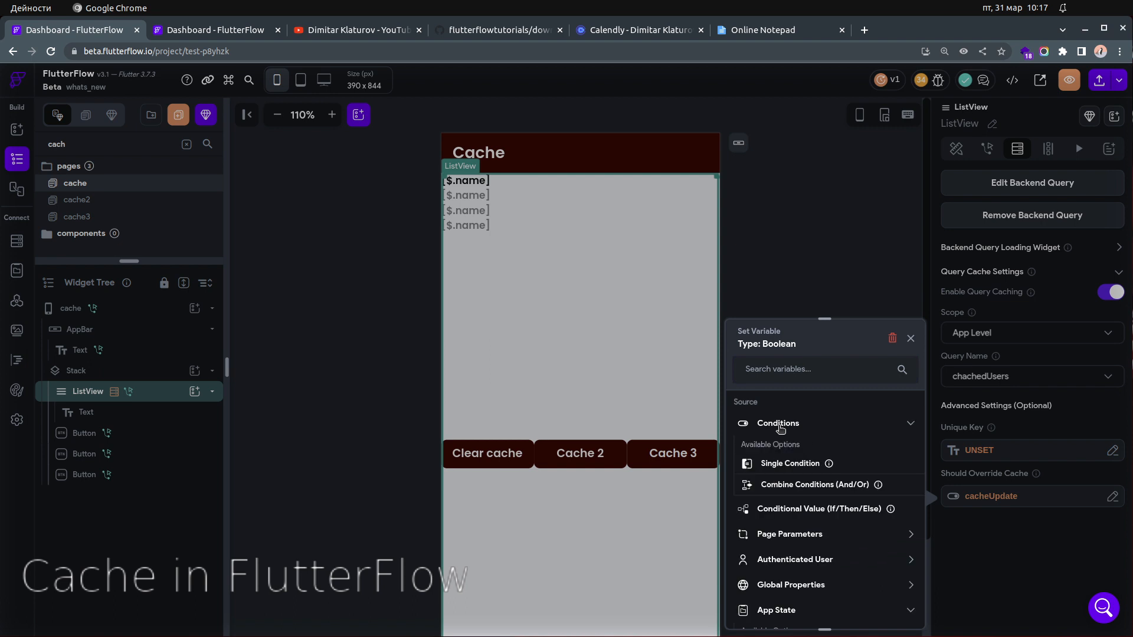
{"action": "left_click", "coordinate": [782, 465]}
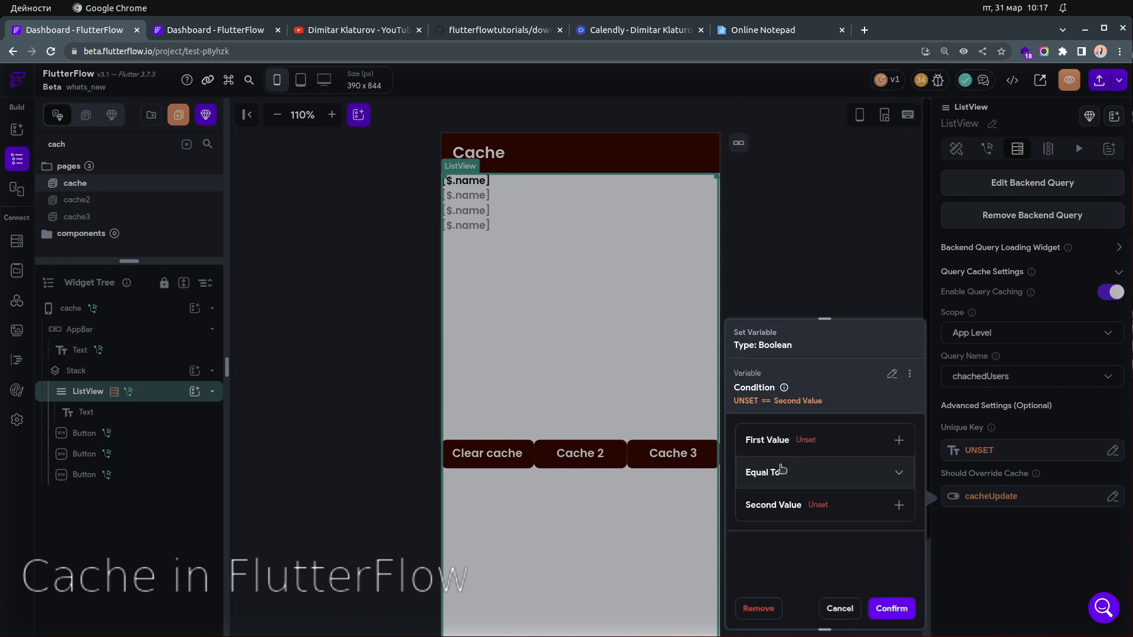
{"action": "left_click", "coordinate": [816, 442]}
{"action": "left_click", "coordinate": [816, 468]}
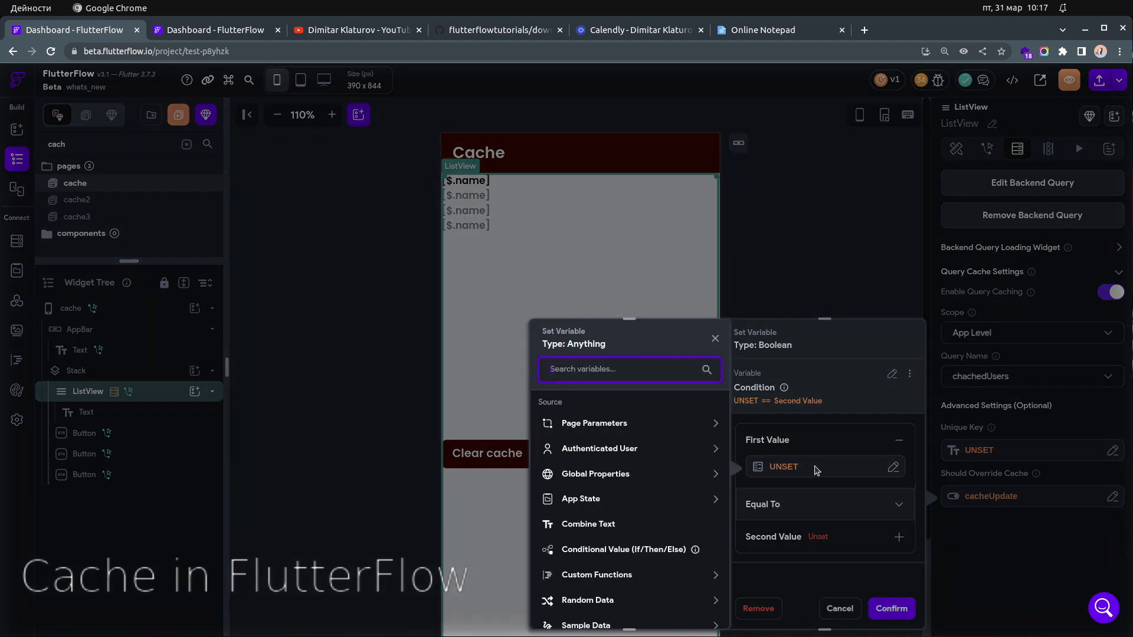
{"action": "left_click", "coordinate": [624, 475]}
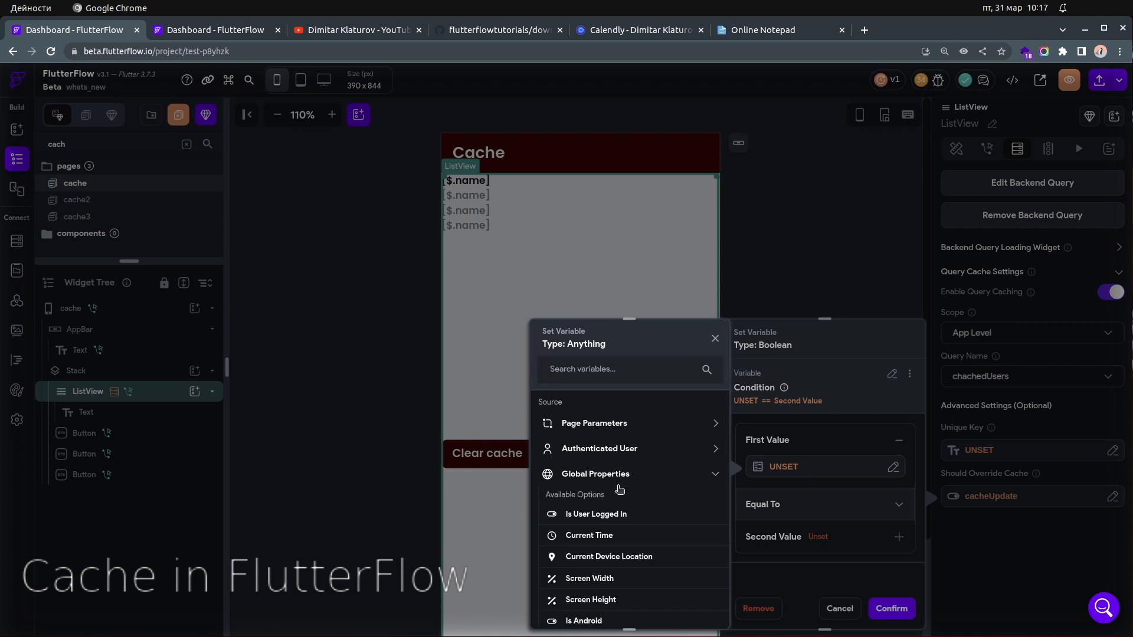
{"action": "left_click", "coordinate": [597, 536]}
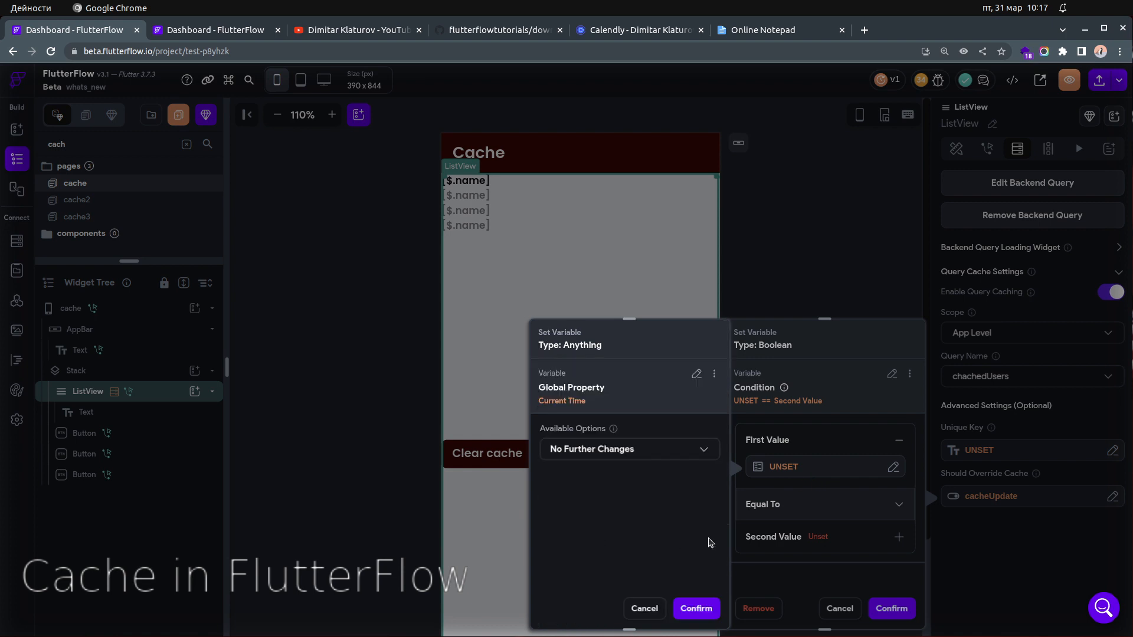
{"action": "left_click", "coordinate": [701, 609]}
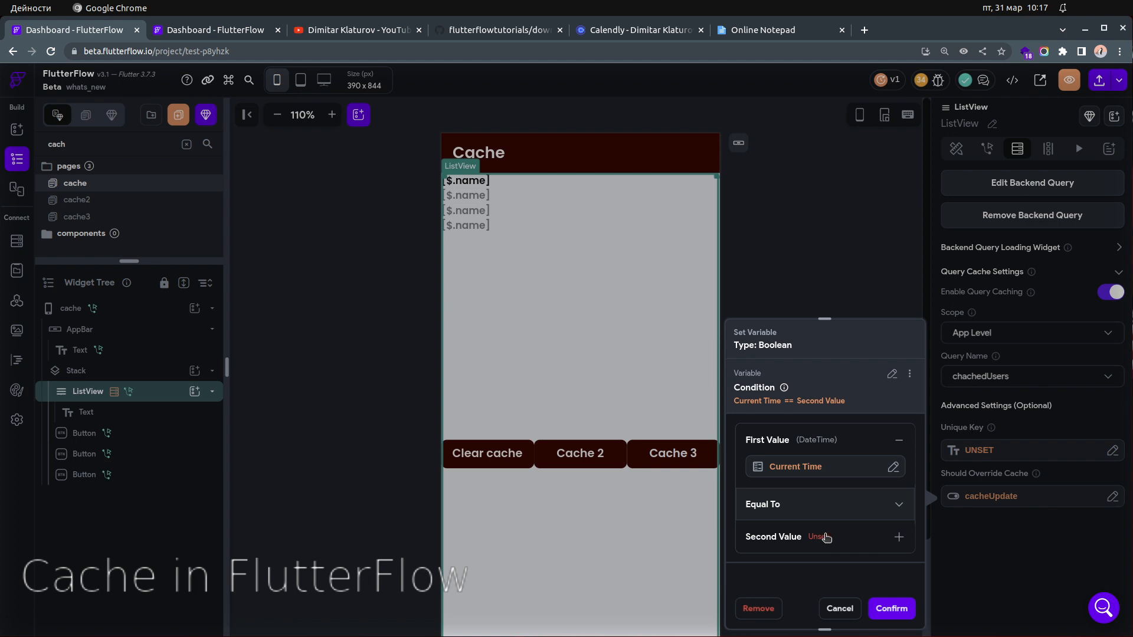
Step: Set the condition's comparison to Greater Than and its second value's source to From Variable
{"action": "left_click", "coordinate": [838, 514]}
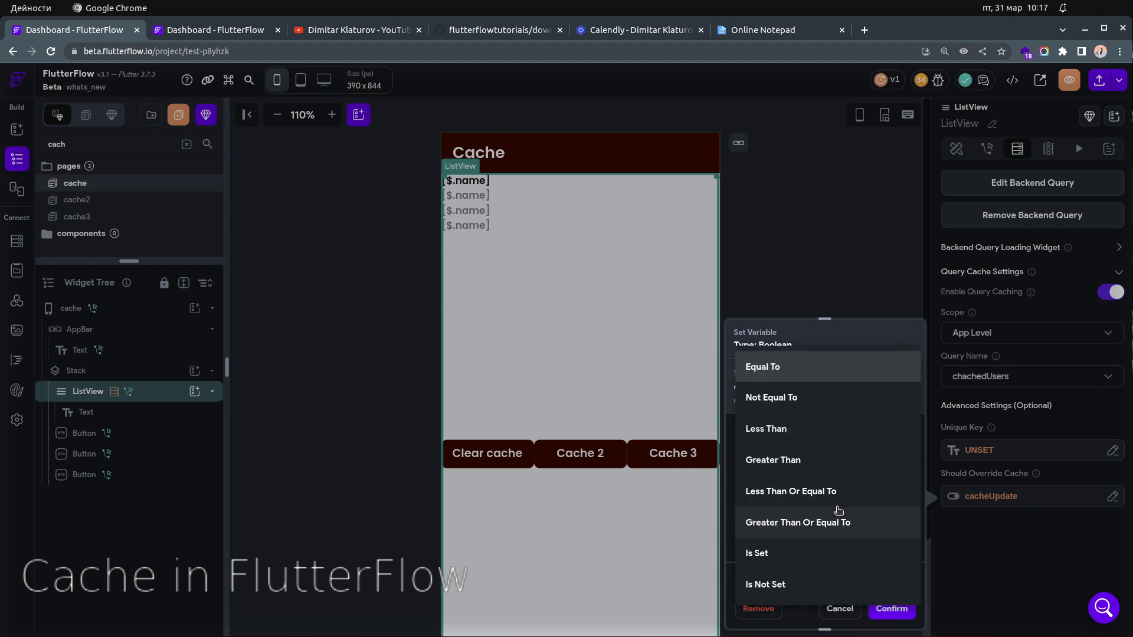
{"action": "left_click", "coordinate": [821, 472]}
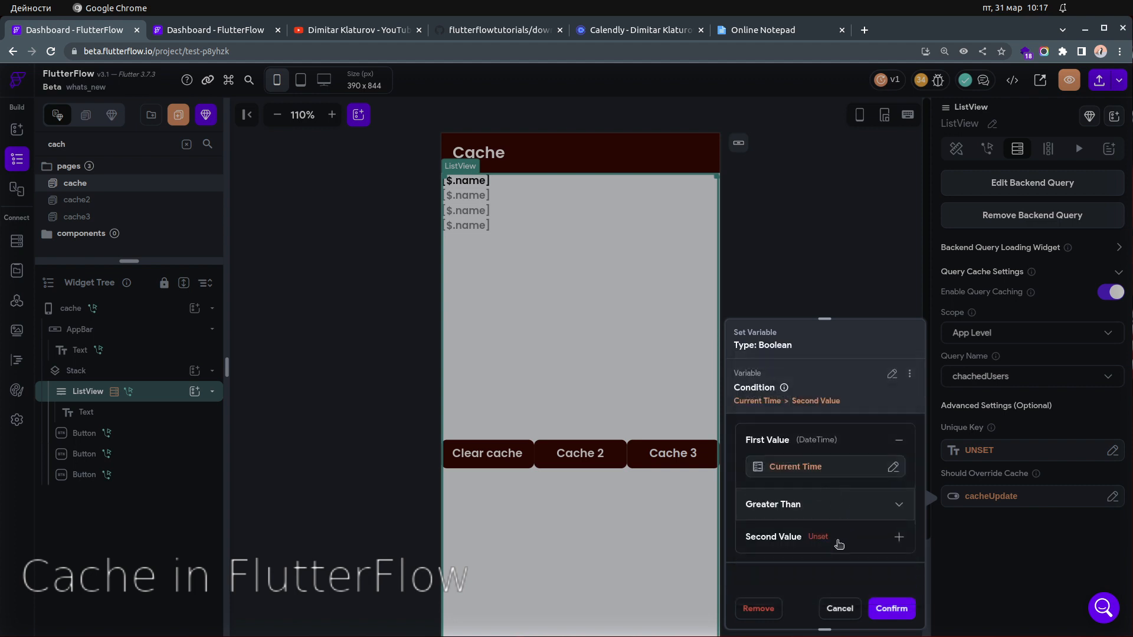
{"action": "scroll", "coordinate": [839, 544], "scroll_direction": "down", "scroll_amount": 1}
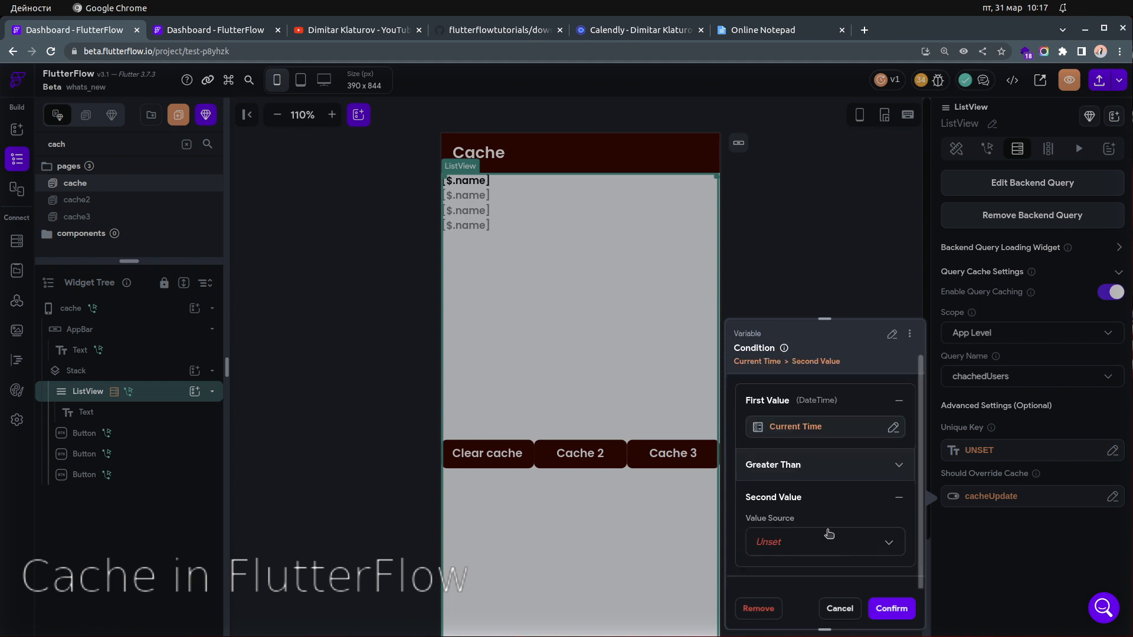
{"action": "left_click", "coordinate": [826, 541]}
{"action": "left_click", "coordinate": [826, 541]}
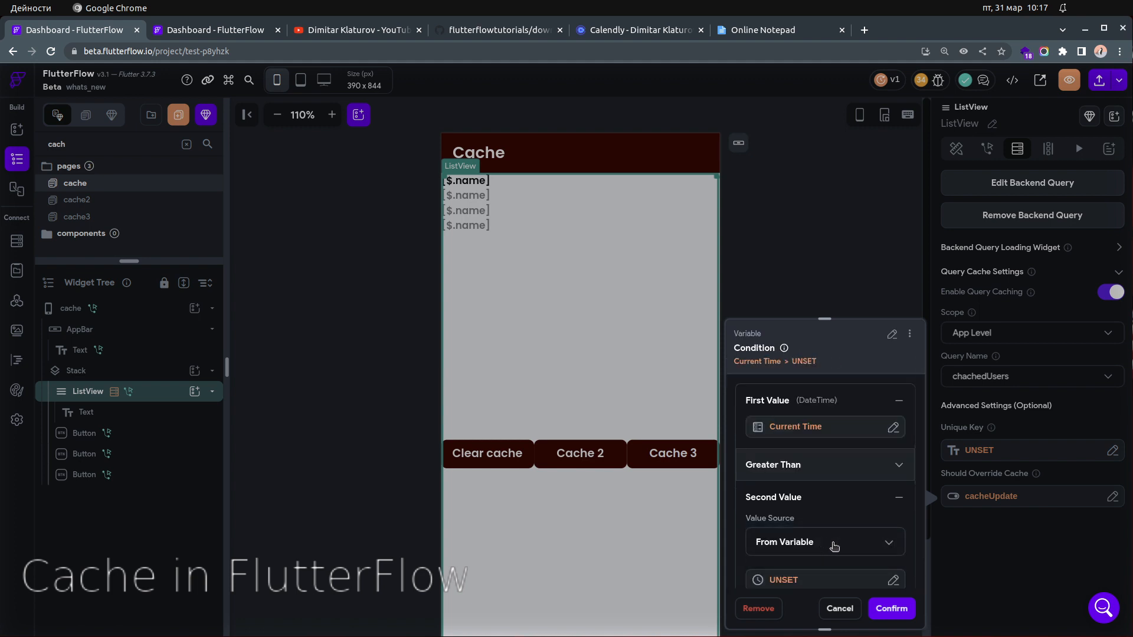
{"action": "scroll", "coordinate": [829, 544], "scroll_direction": "down", "scroll_amount": 1}
Step: Try DateTime from UNIX as the condition's second value, and cancel that choice
{"action": "left_click", "coordinate": [796, 546]}
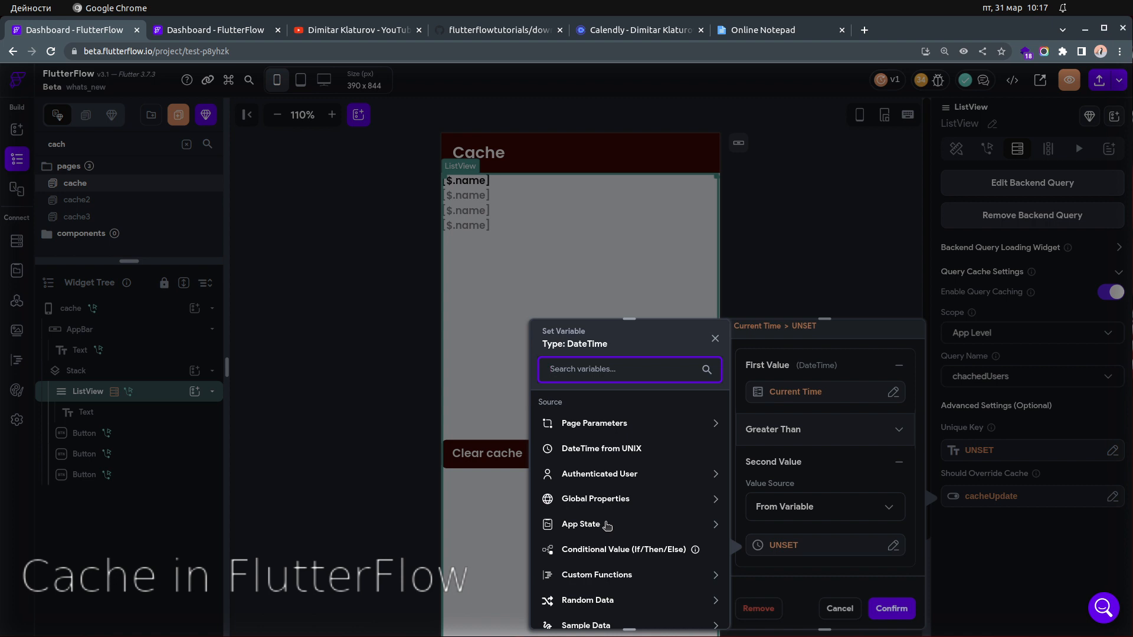
{"action": "left_click", "coordinate": [627, 423]}
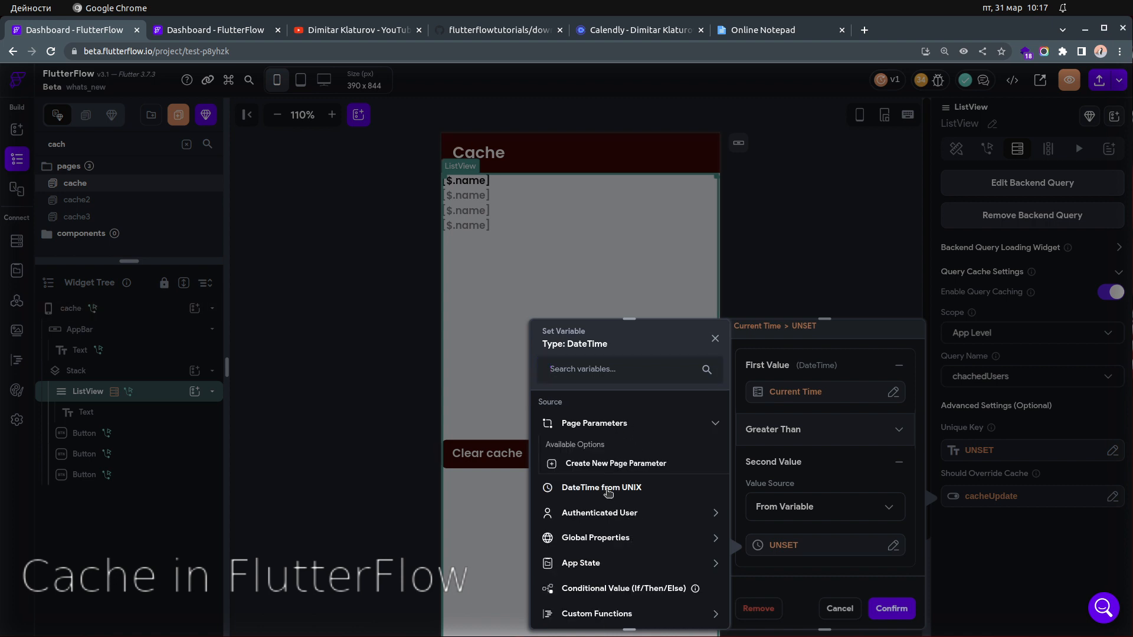
{"action": "left_click", "coordinate": [609, 488]}
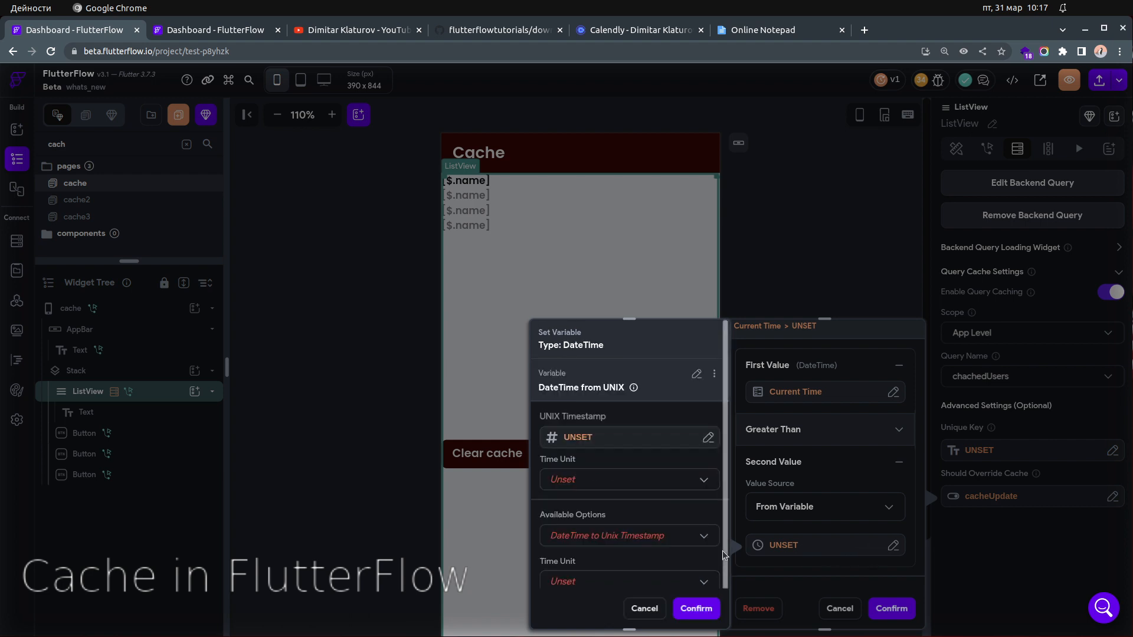
{"action": "left_click", "coordinate": [650, 608]}
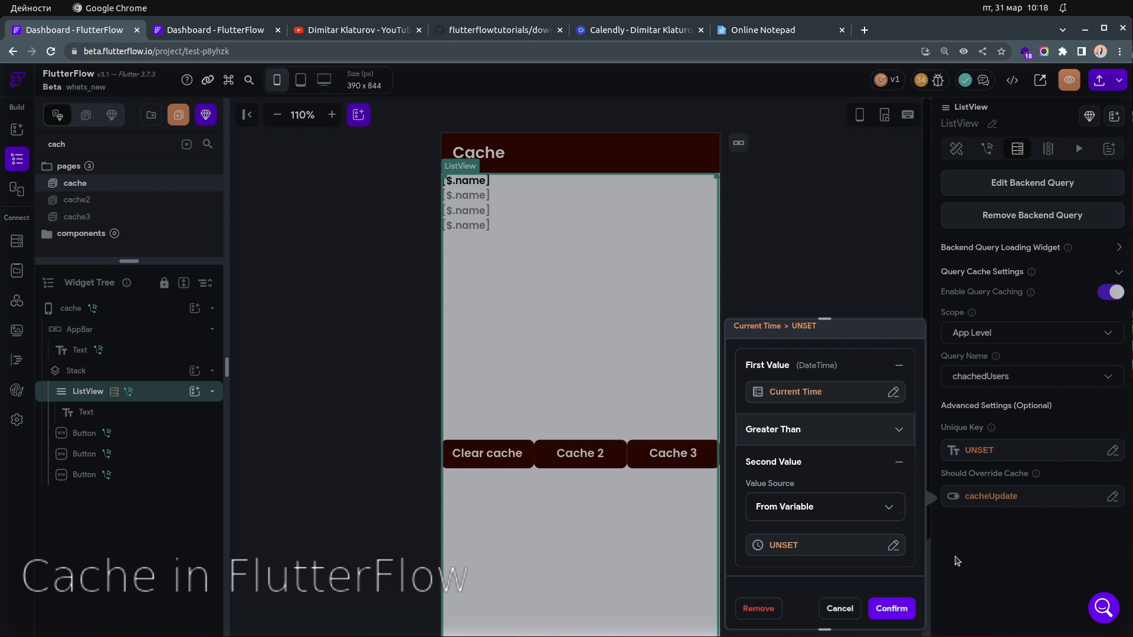
Step: Cancel the override condition and examine both values of the cache page's On Page Load action condition
{"action": "left_click", "coordinate": [832, 608]}
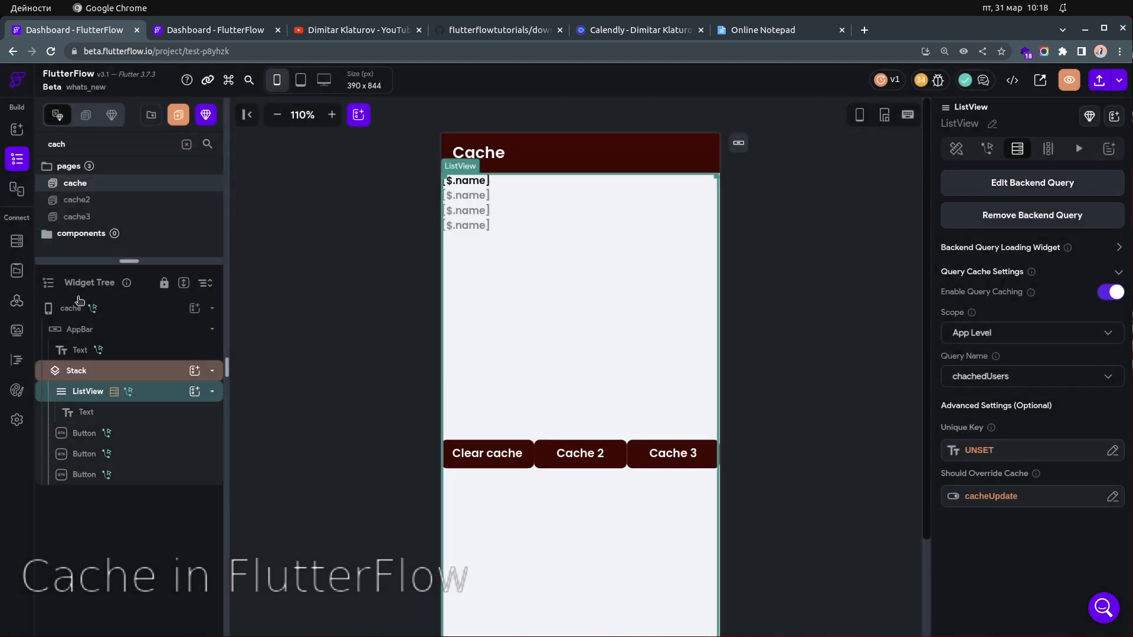
{"action": "left_click", "coordinate": [120, 309]}
{"action": "left_click", "coordinate": [1090, 301]}
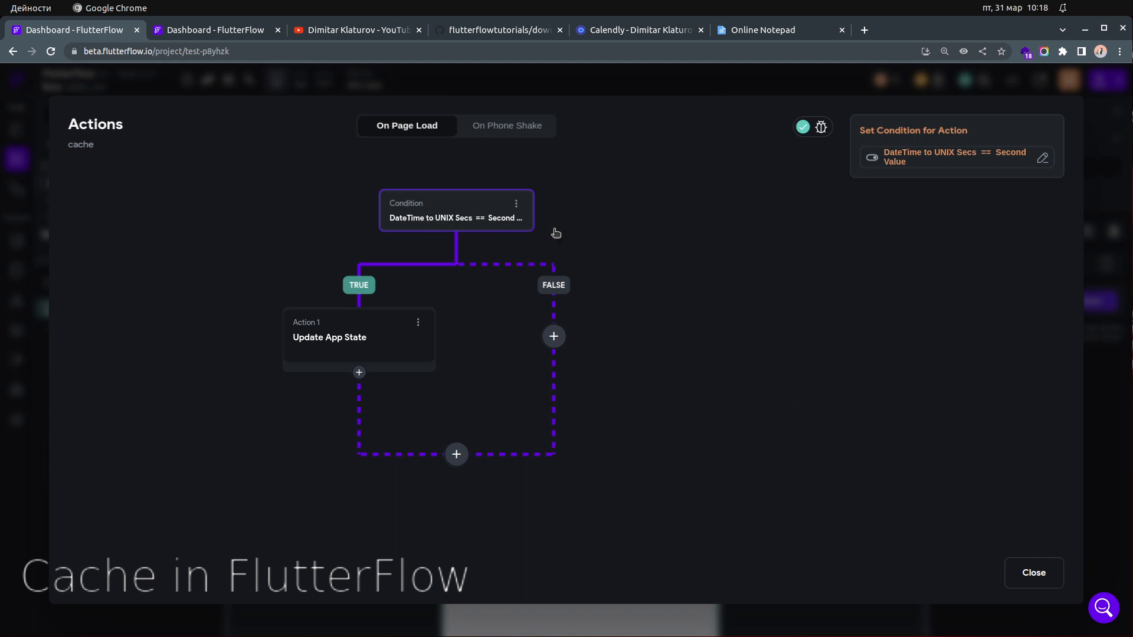
{"action": "left_click", "coordinate": [925, 157]}
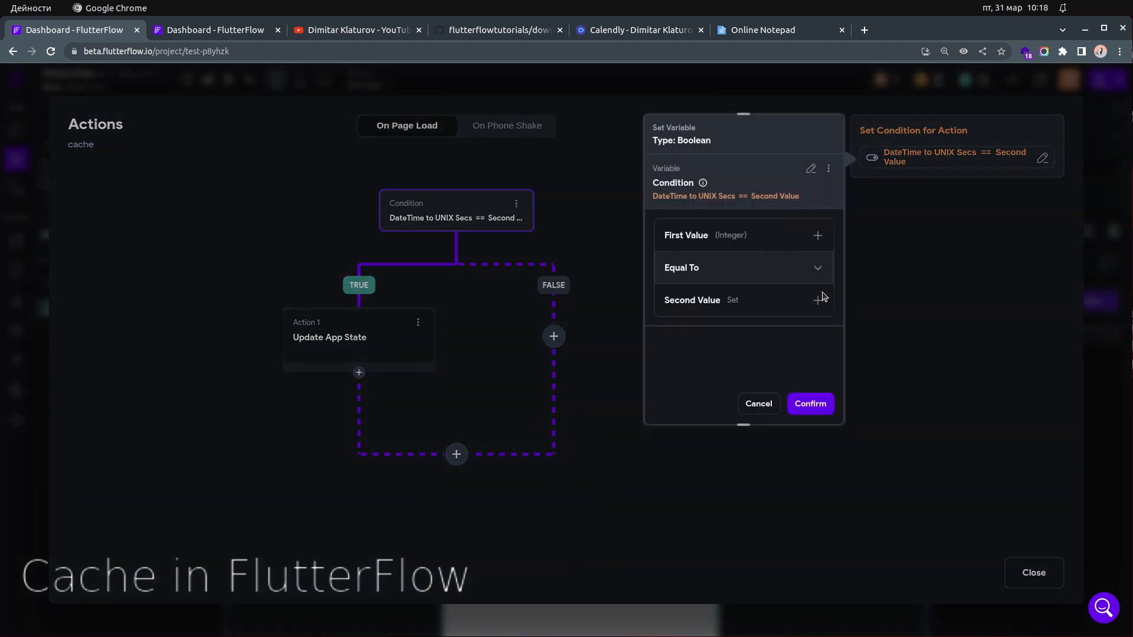
{"action": "left_click", "coordinate": [767, 243]}
{"action": "left_click", "coordinate": [750, 335]}
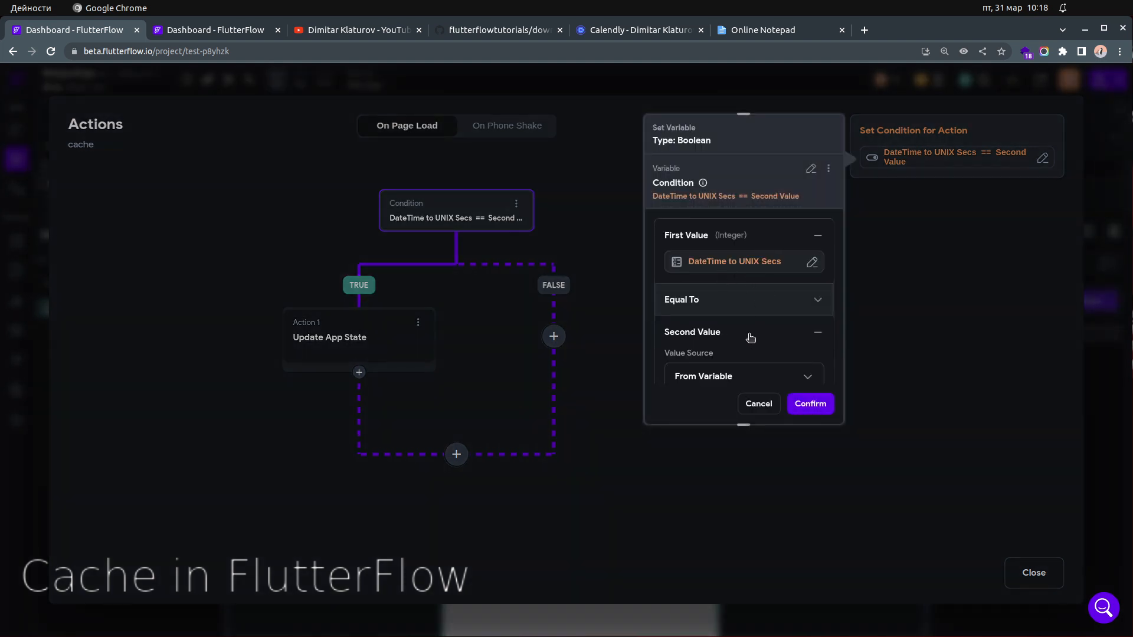
{"action": "scroll", "coordinate": [736, 352], "scroll_direction": "down", "scroll_amount": 2}
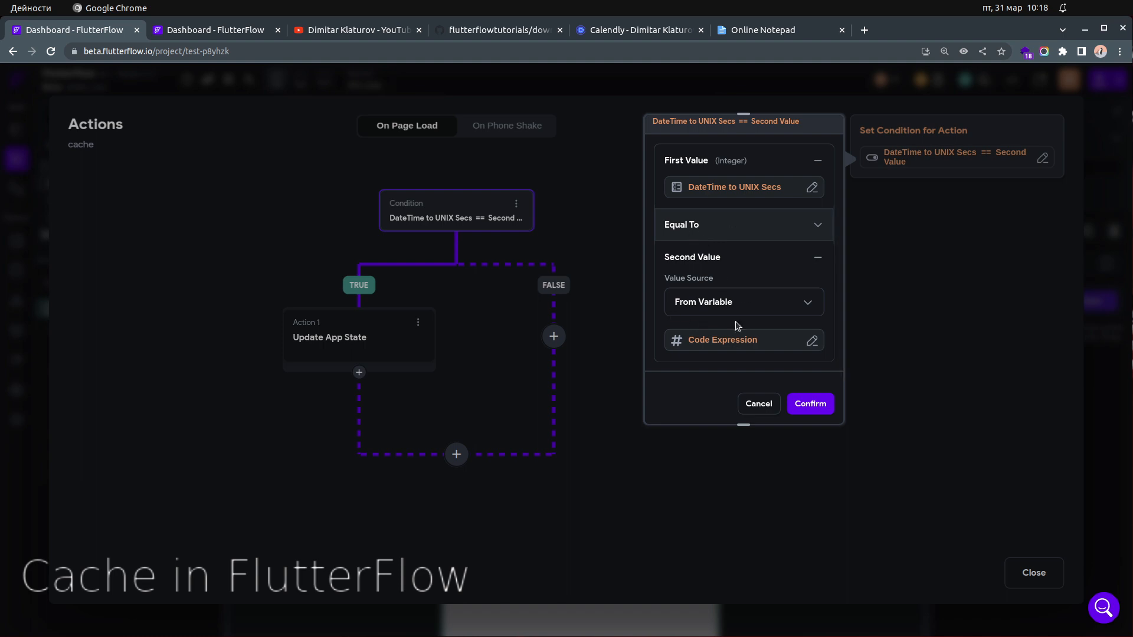
{"action": "left_click", "coordinate": [752, 405]}
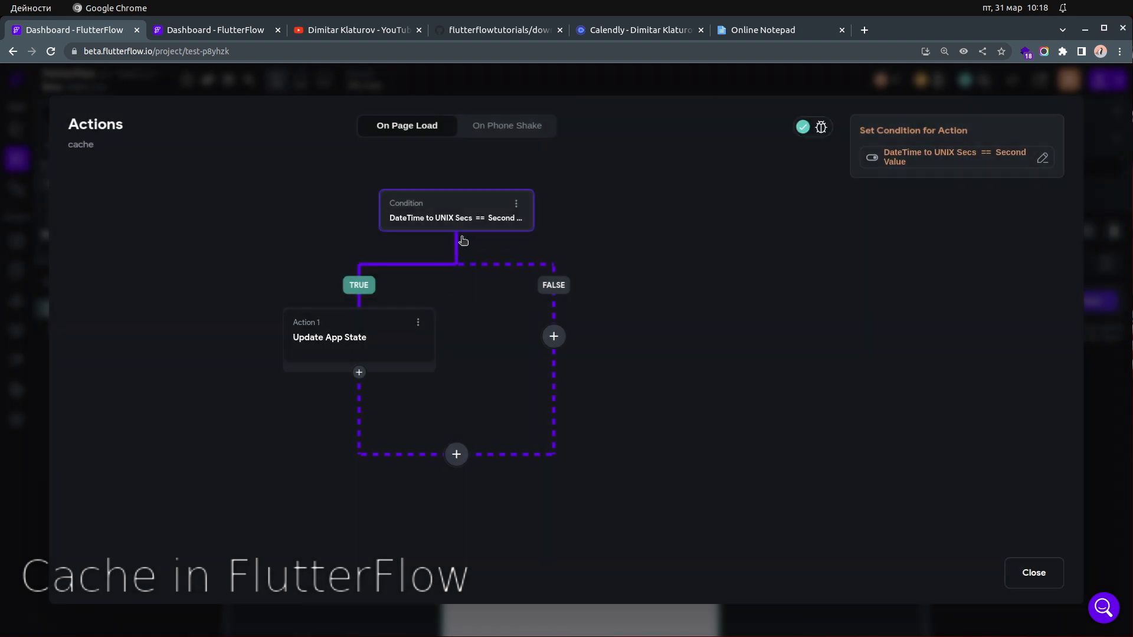
Step: Examine how the page-load Update App State action sets lastUpdated, and close the action flow editor
{"action": "left_click", "coordinate": [340, 350]}
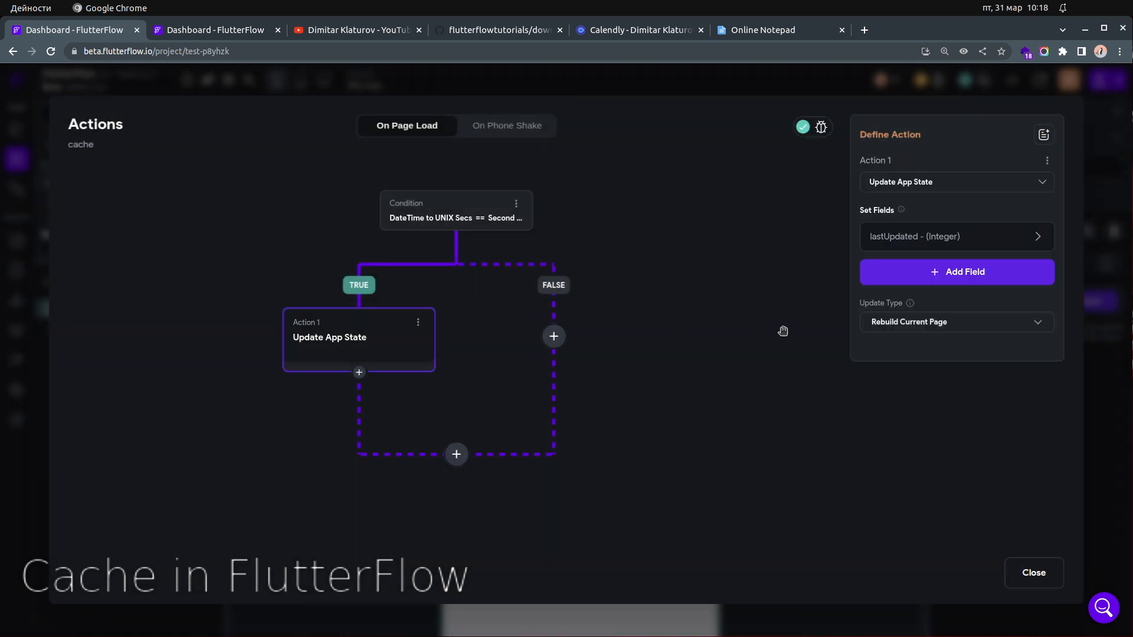
{"action": "left_click", "coordinate": [918, 238]}
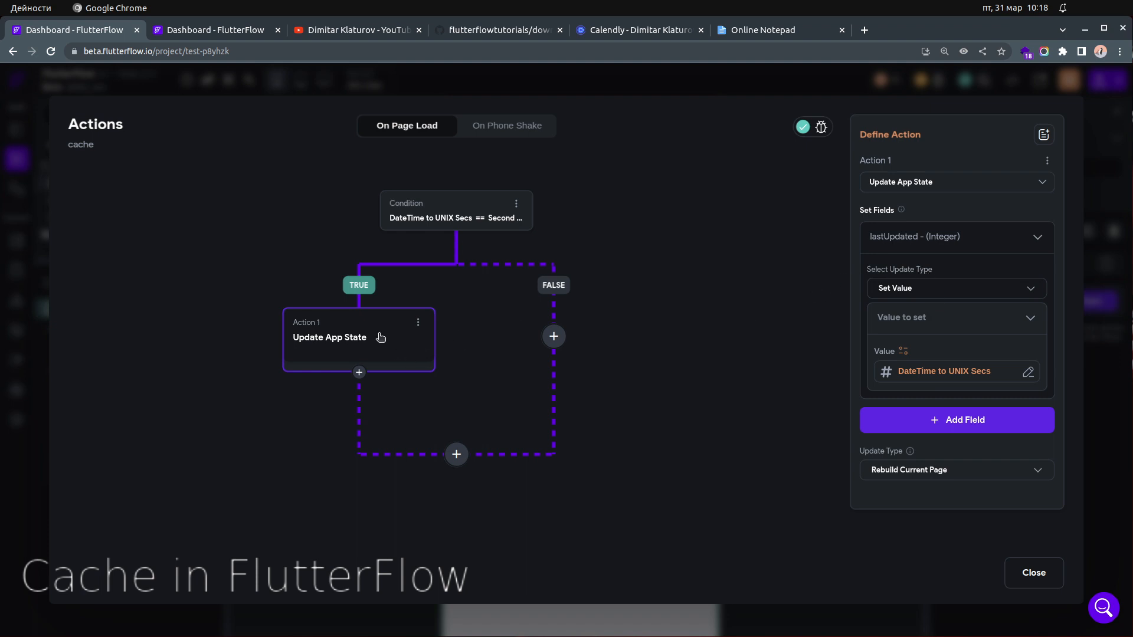
{"action": "left_click", "coordinate": [787, 357]}
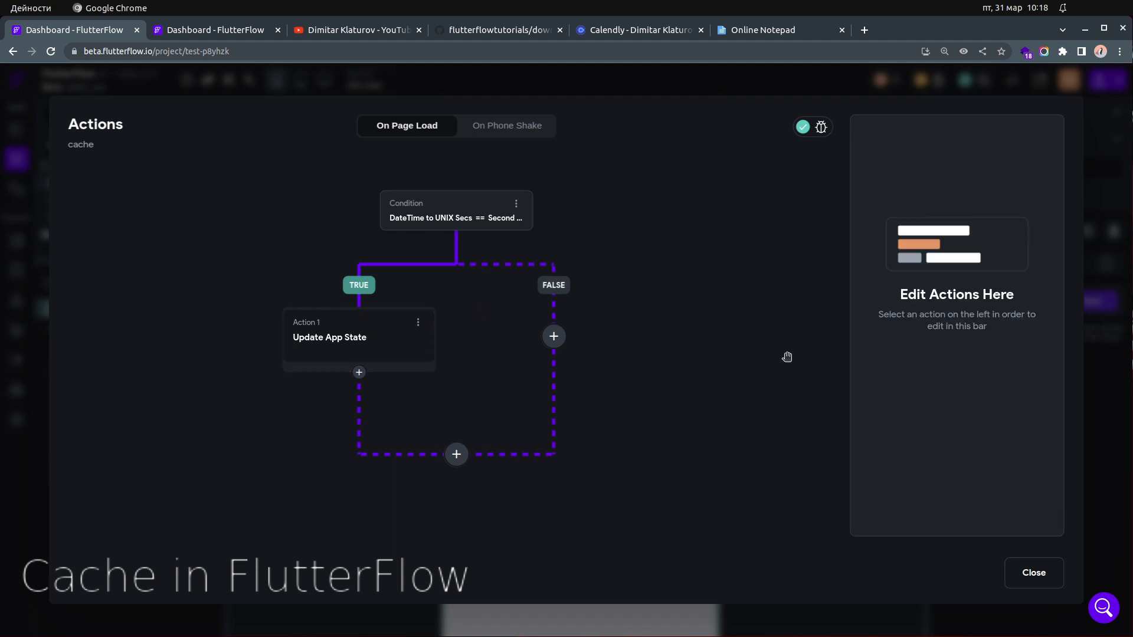
{"action": "left_click", "coordinate": [413, 339]}
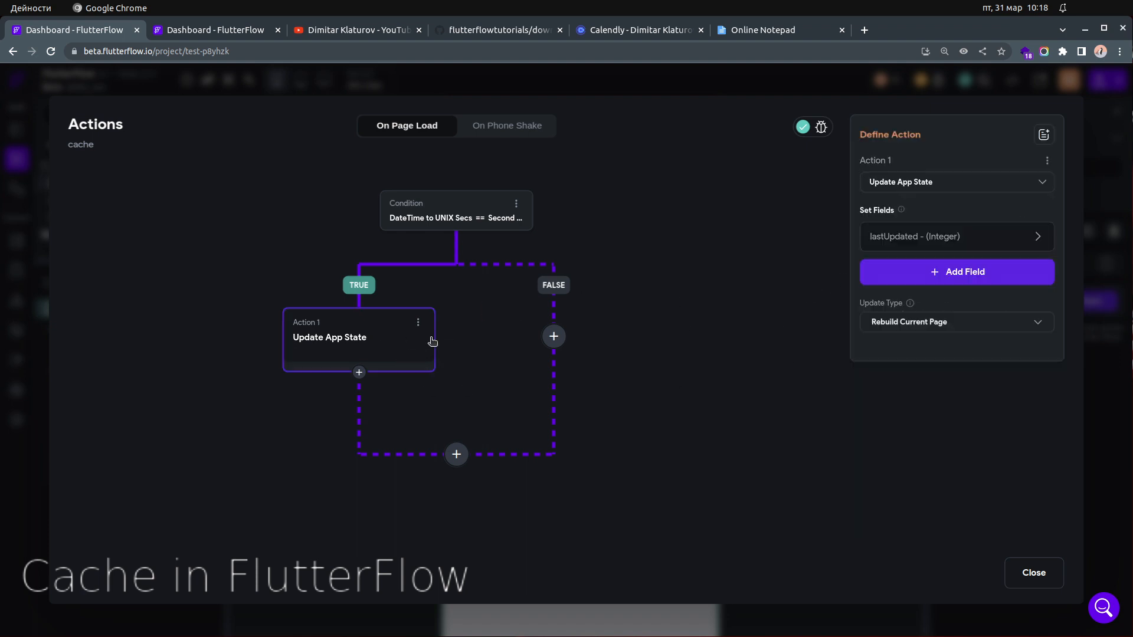
{"action": "left_click", "coordinate": [812, 458]}
{"action": "left_click", "coordinate": [1034, 572]}
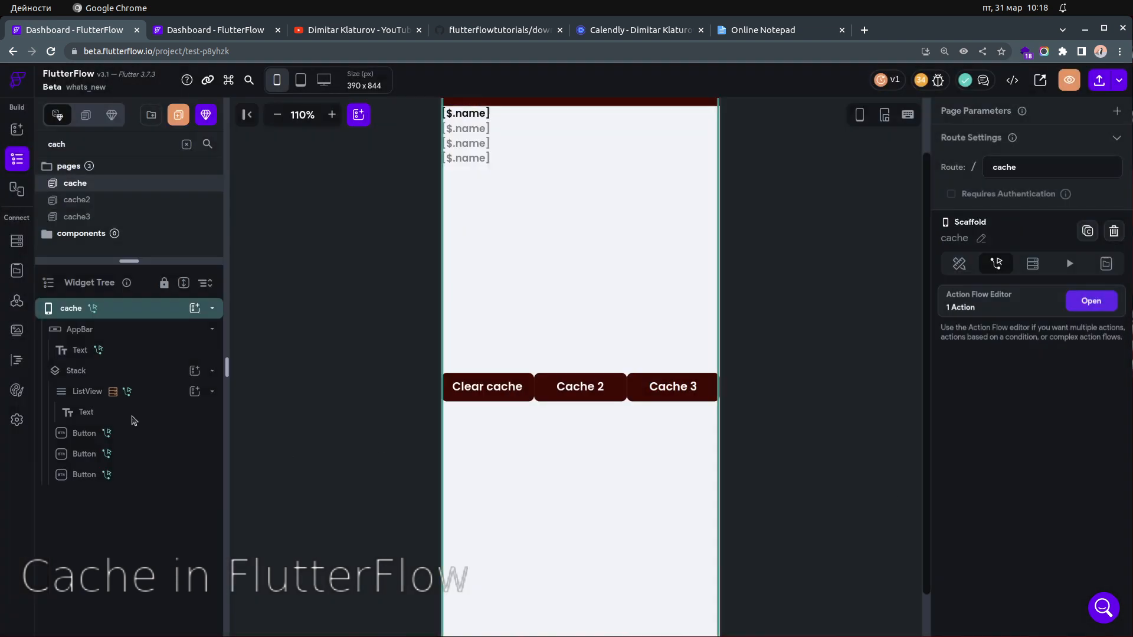
Step: Start a single condition for the ListView's Should Override Cache, using the Current Time global property as the first value
{"action": "left_click", "coordinate": [88, 391]}
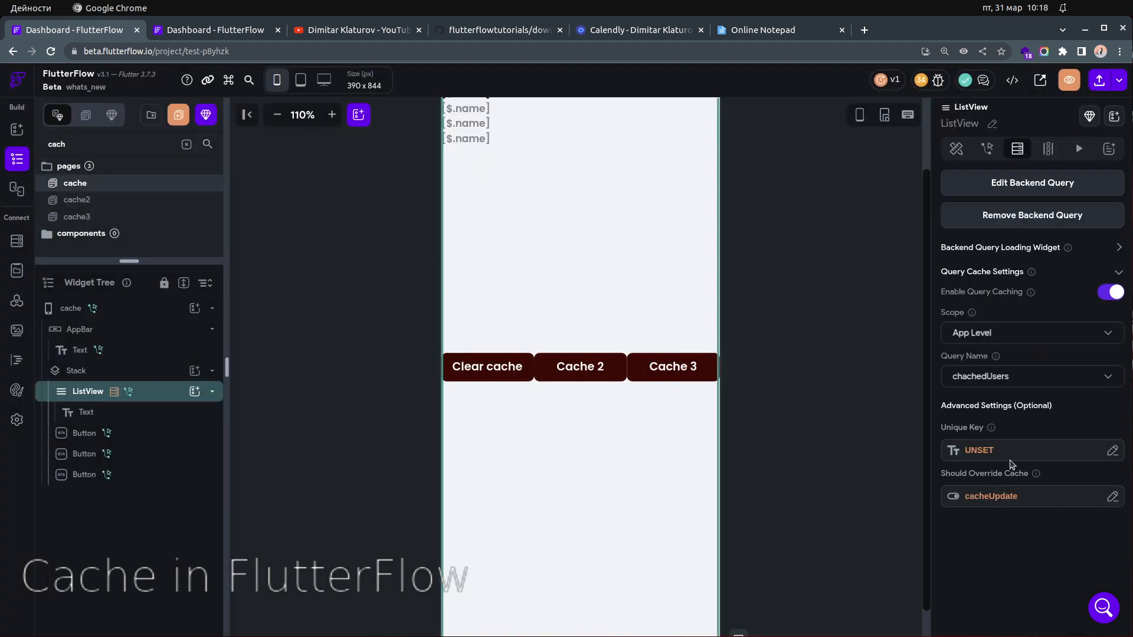
{"action": "left_click", "coordinate": [1012, 497]}
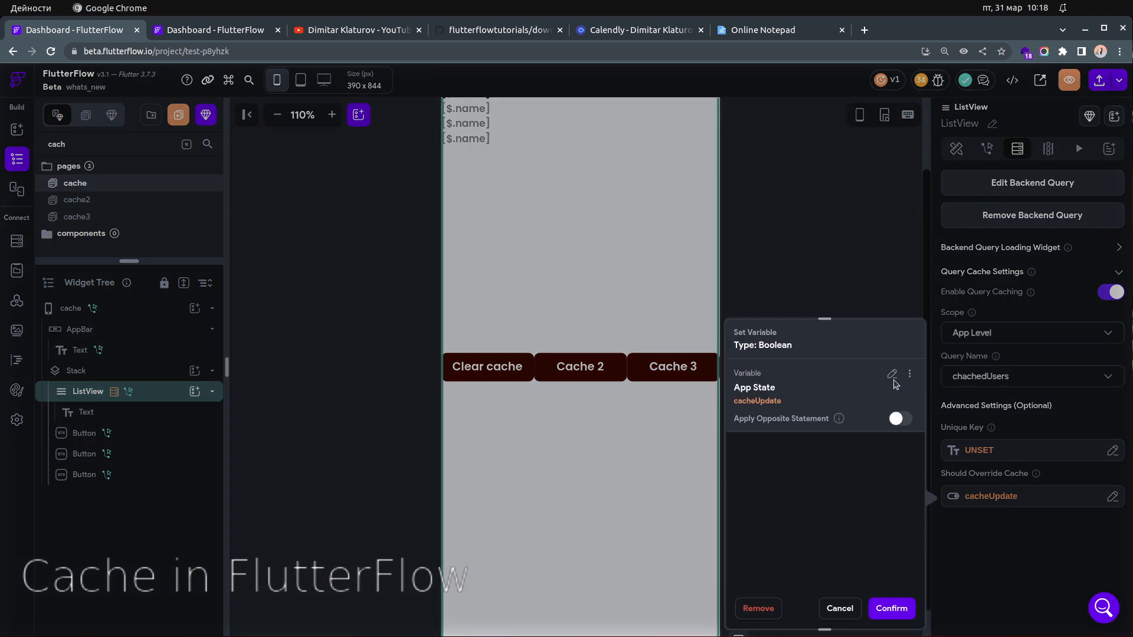
{"action": "left_click", "coordinate": [893, 376]}
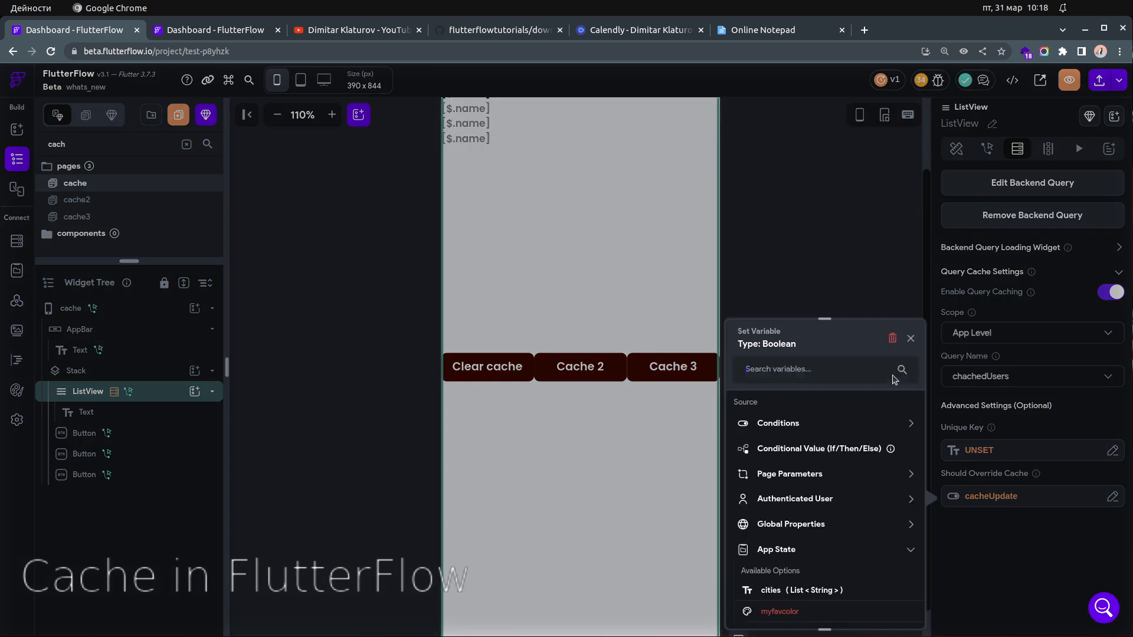
{"action": "left_click", "coordinate": [797, 426]}
{"action": "left_click", "coordinate": [791, 463]}
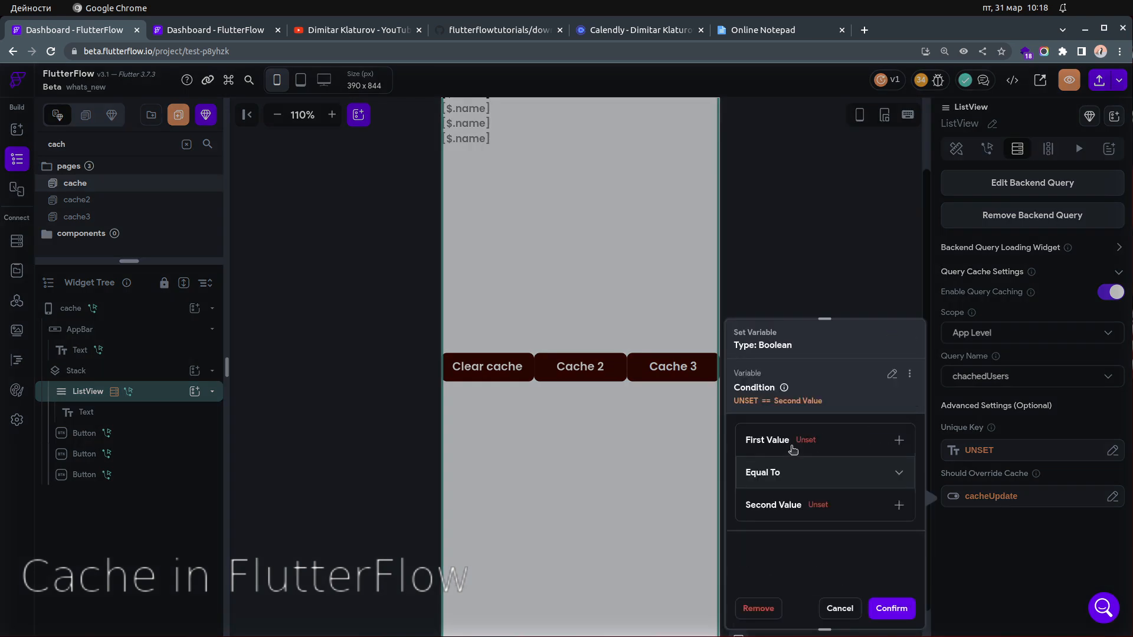
{"action": "left_click", "coordinate": [794, 446]}
{"action": "left_click", "coordinate": [801, 470]}
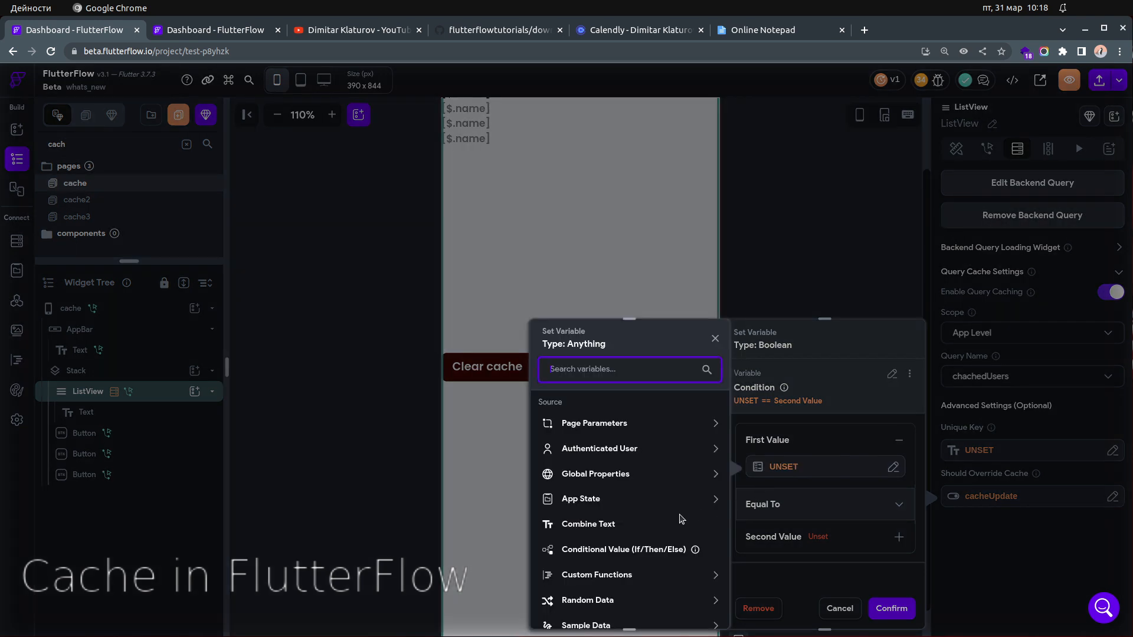
{"action": "left_click", "coordinate": [605, 481]}
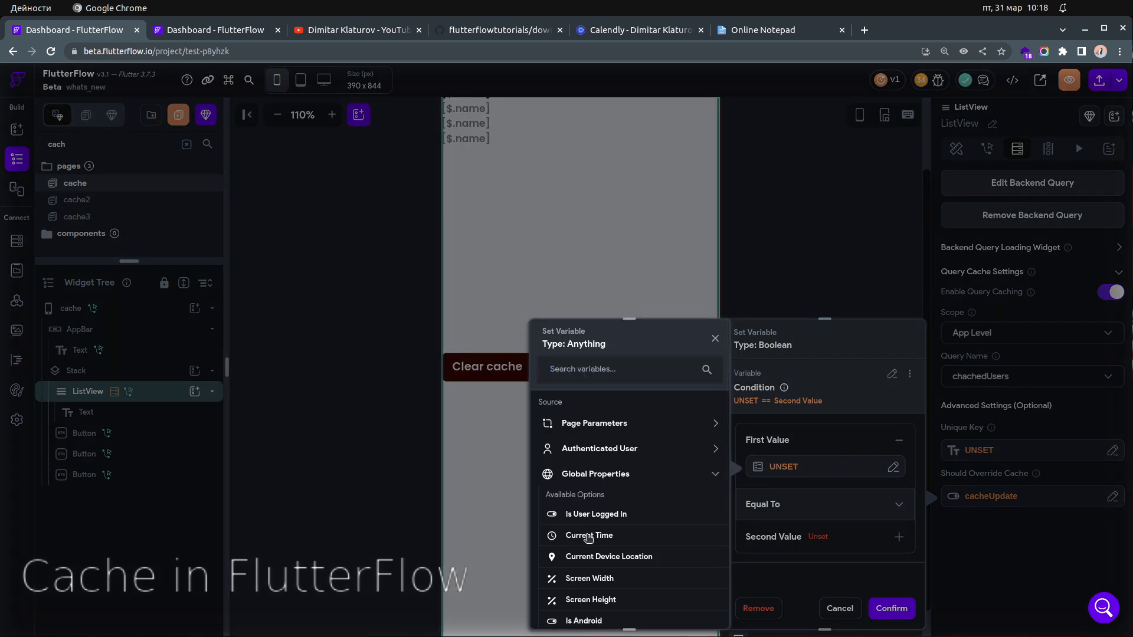
{"action": "left_click", "coordinate": [588, 536]}
{"action": "left_click", "coordinate": [696, 609]}
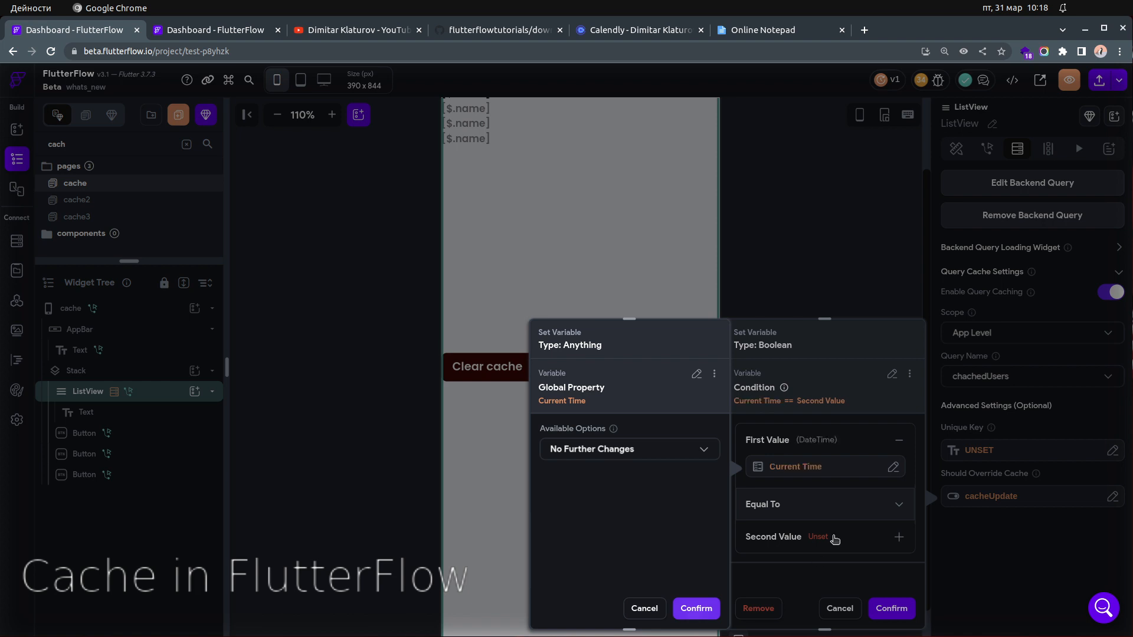
Step: Set the override condition's comparison to Greater Than and take its second value from a variable
{"action": "left_click", "coordinate": [828, 507]}
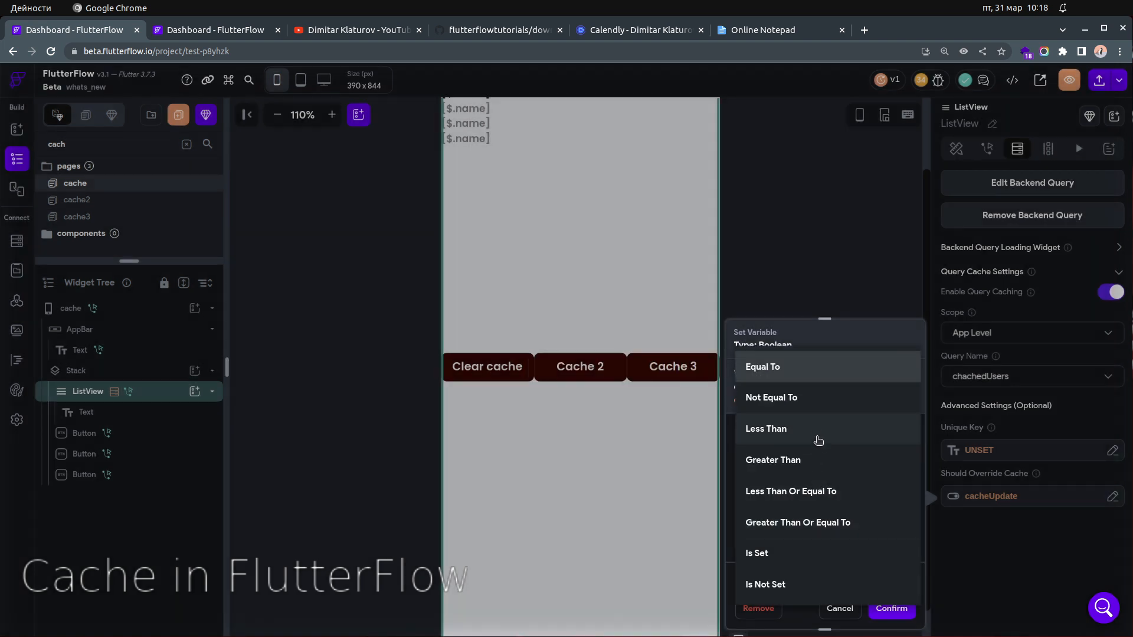
{"action": "left_click", "coordinate": [814, 459]}
{"action": "left_click", "coordinate": [838, 538]}
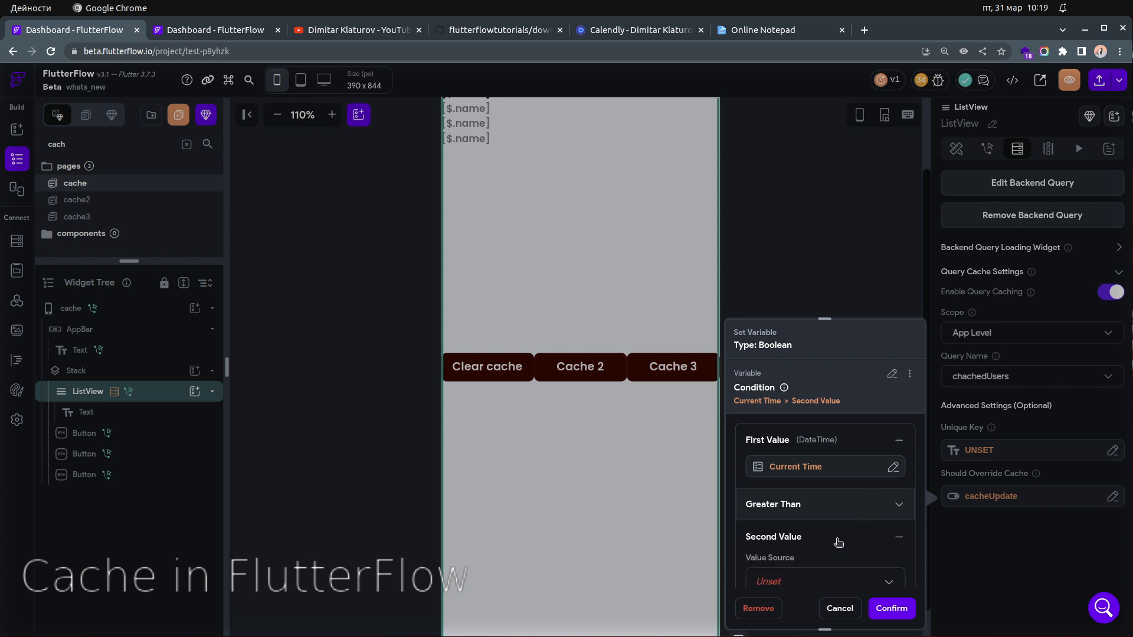
{"action": "scroll", "coordinate": [832, 543], "scroll_direction": "down", "scroll_amount": 1}
{"action": "left_click", "coordinate": [823, 542]}
{"action": "left_click", "coordinate": [823, 544]}
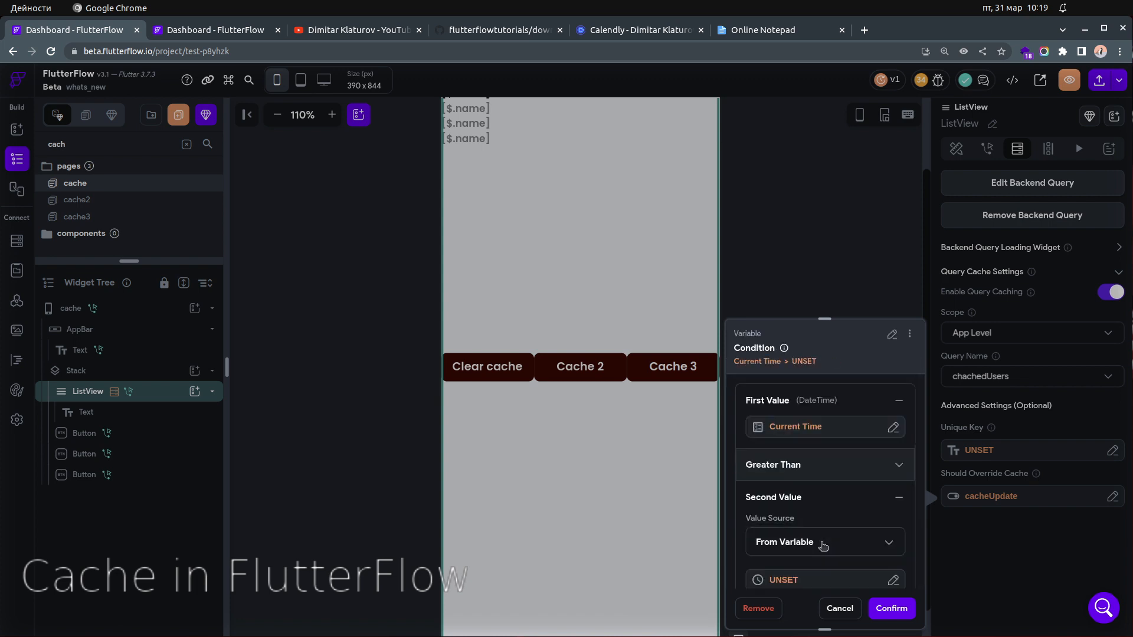
Step: Look through the App State variables for a DateTime usable as the condition's second value
{"action": "left_click", "coordinate": [820, 578]}
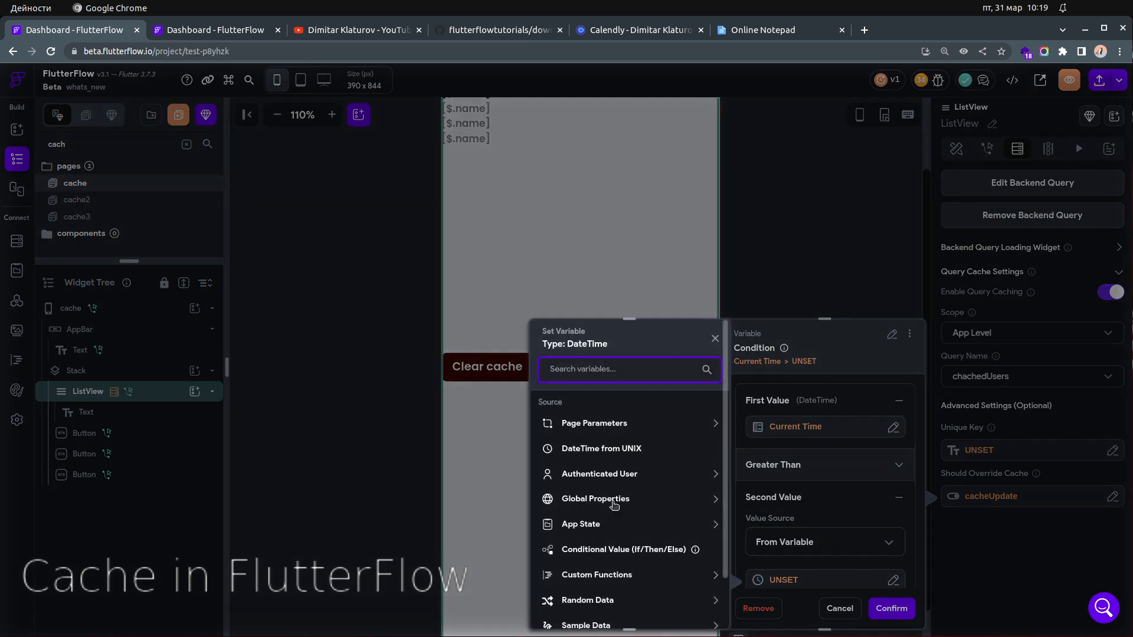
{"action": "left_click", "coordinate": [600, 524]}
{"action": "scroll", "coordinate": [607, 527], "scroll_direction": "down", "scroll_amount": 5}
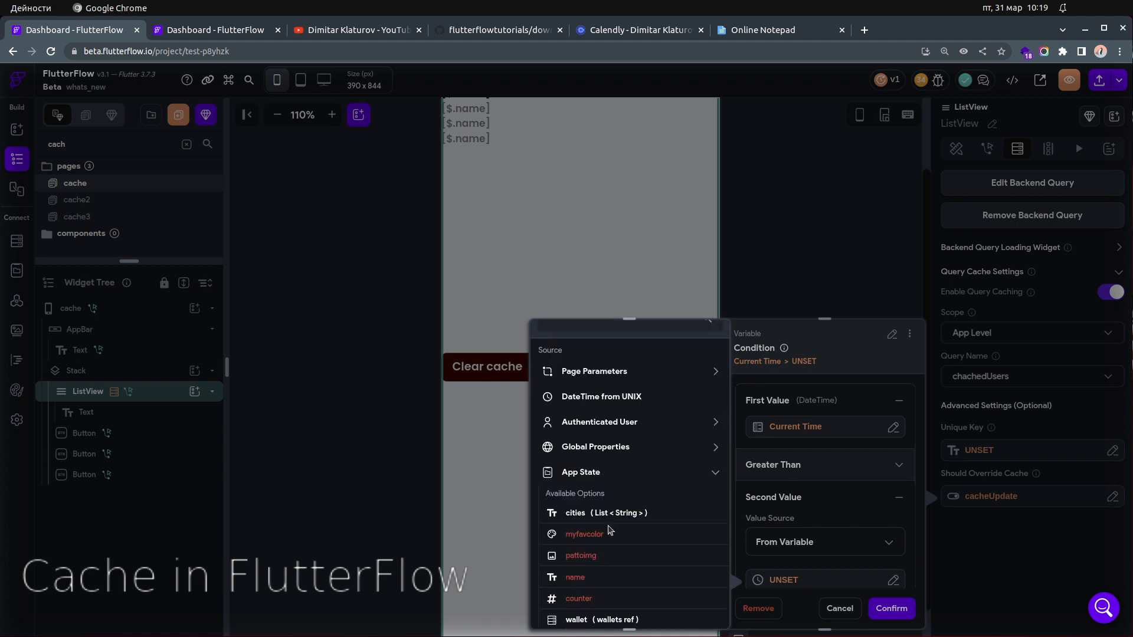
{"action": "scroll", "coordinate": [609, 529], "scroll_direction": "down", "scroll_amount": 10}
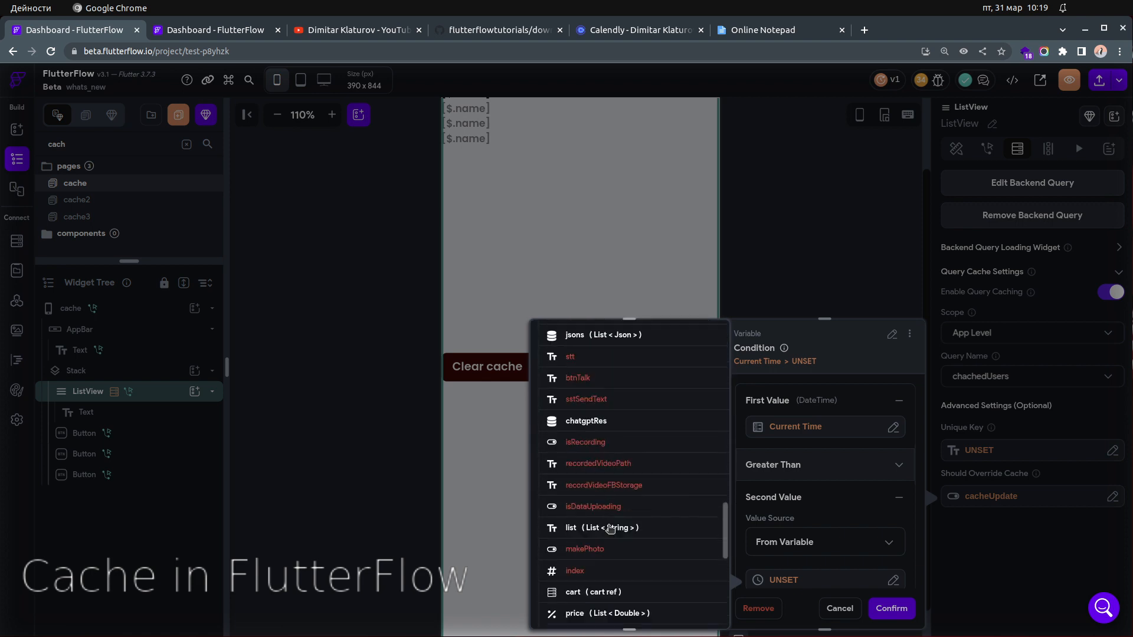
{"action": "scroll", "coordinate": [608, 530], "scroll_direction": "down", "scroll_amount": 3}
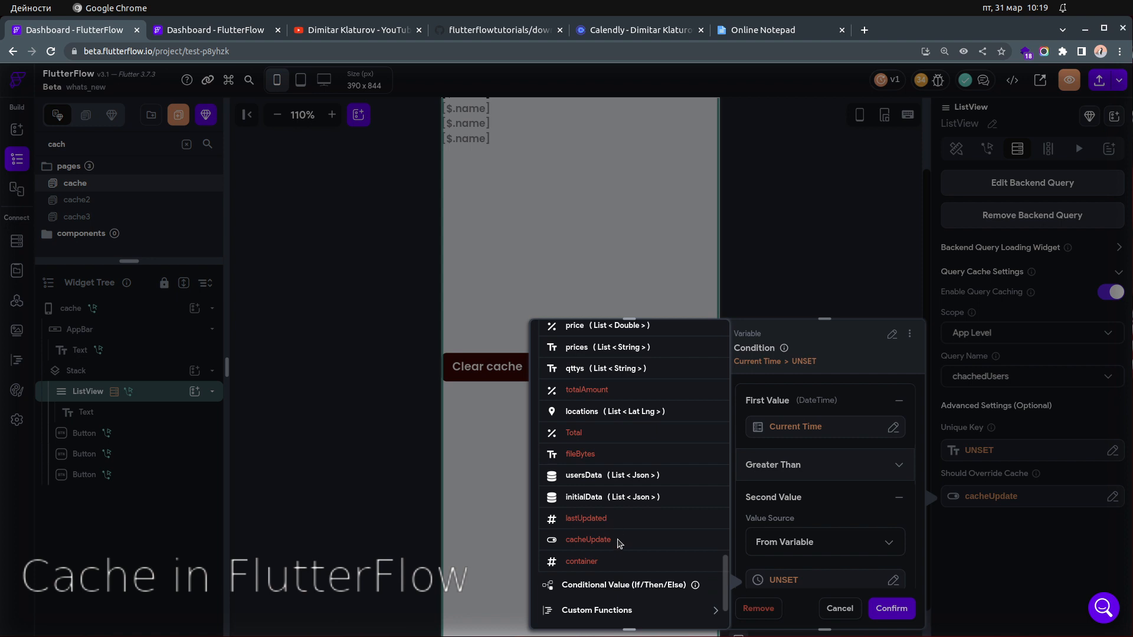
{"action": "scroll", "coordinate": [649, 549], "scroll_direction": "up", "scroll_amount": 15}
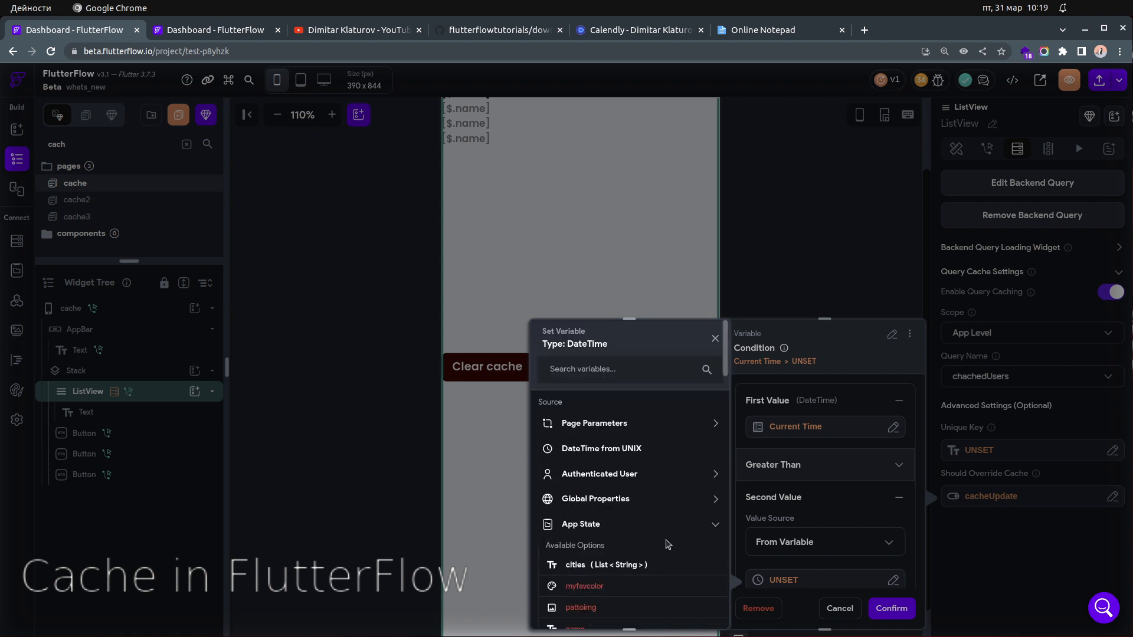
{"action": "scroll", "coordinate": [653, 519], "scroll_direction": "down", "scroll_amount": 5}
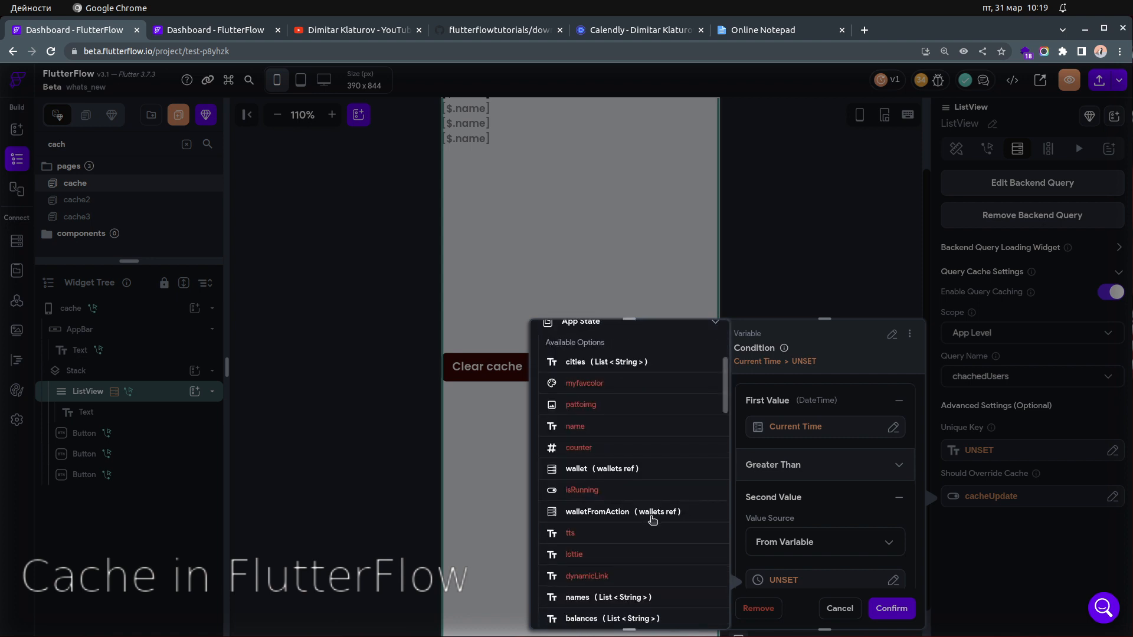
{"action": "scroll", "coordinate": [663, 543], "scroll_direction": "down", "scroll_amount": 6}
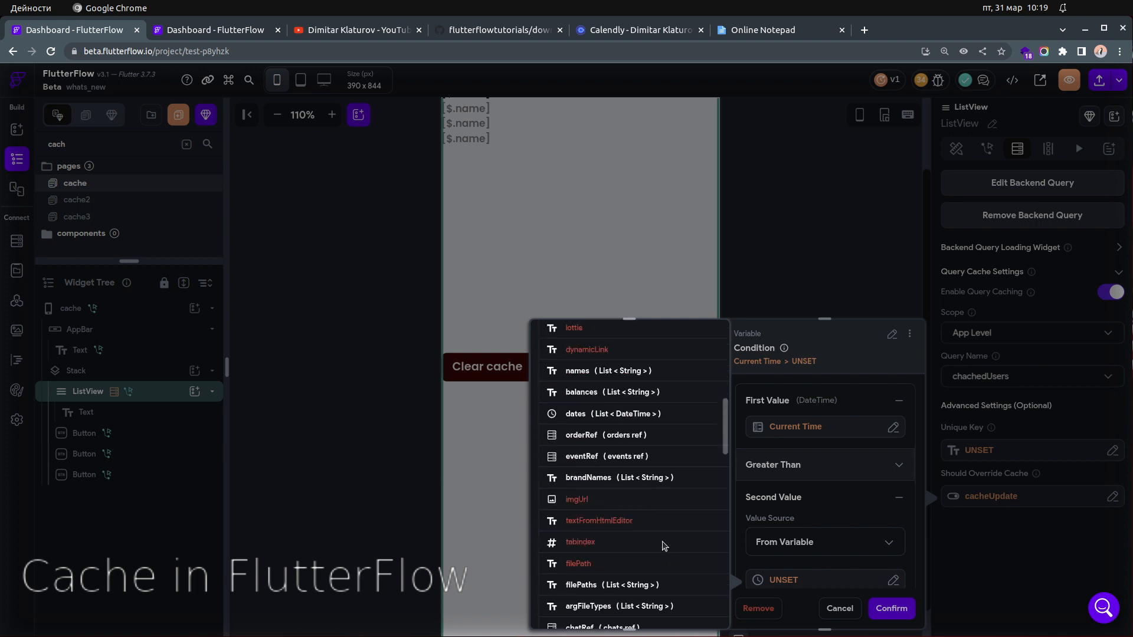
{"action": "scroll", "coordinate": [663, 545], "scroll_direction": "down", "scroll_amount": 8}
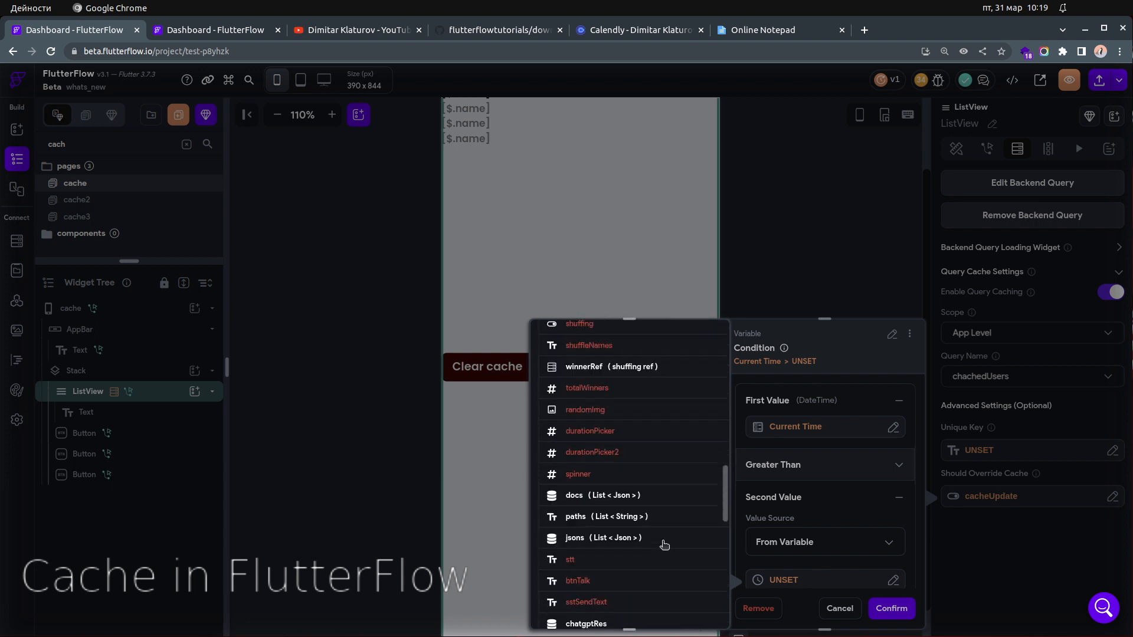
{"action": "scroll", "coordinate": [664, 544], "scroll_direction": "down", "scroll_amount": 3}
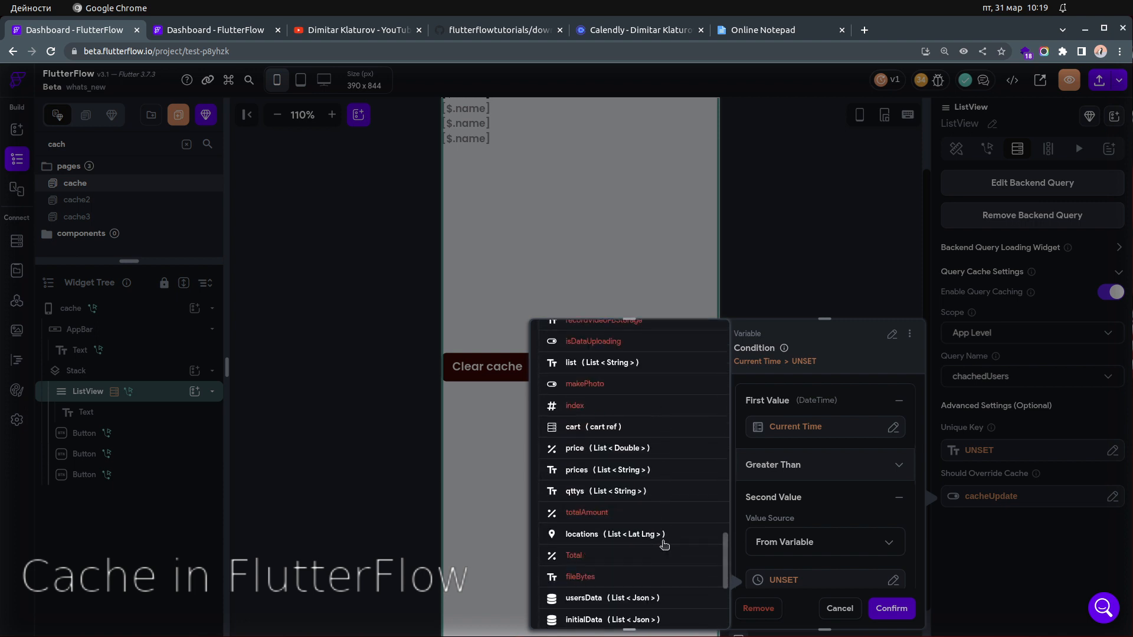
{"action": "scroll", "coordinate": [672, 546], "scroll_direction": "down", "scroll_amount": 4}
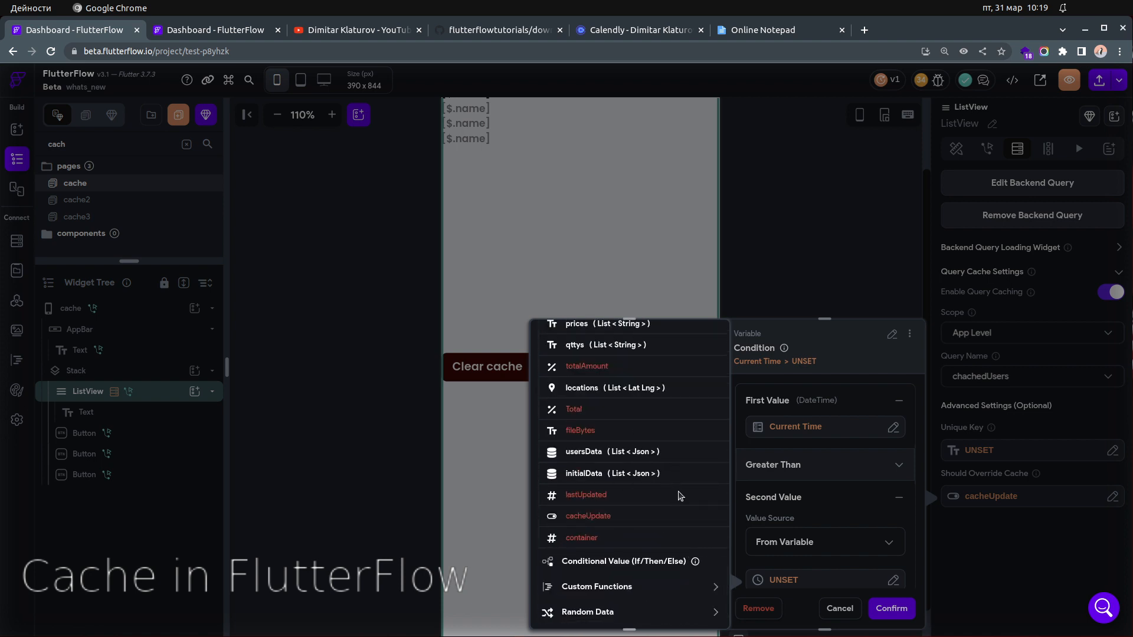
{"action": "scroll", "coordinate": [681, 496], "scroll_direction": "up", "scroll_amount": 1}
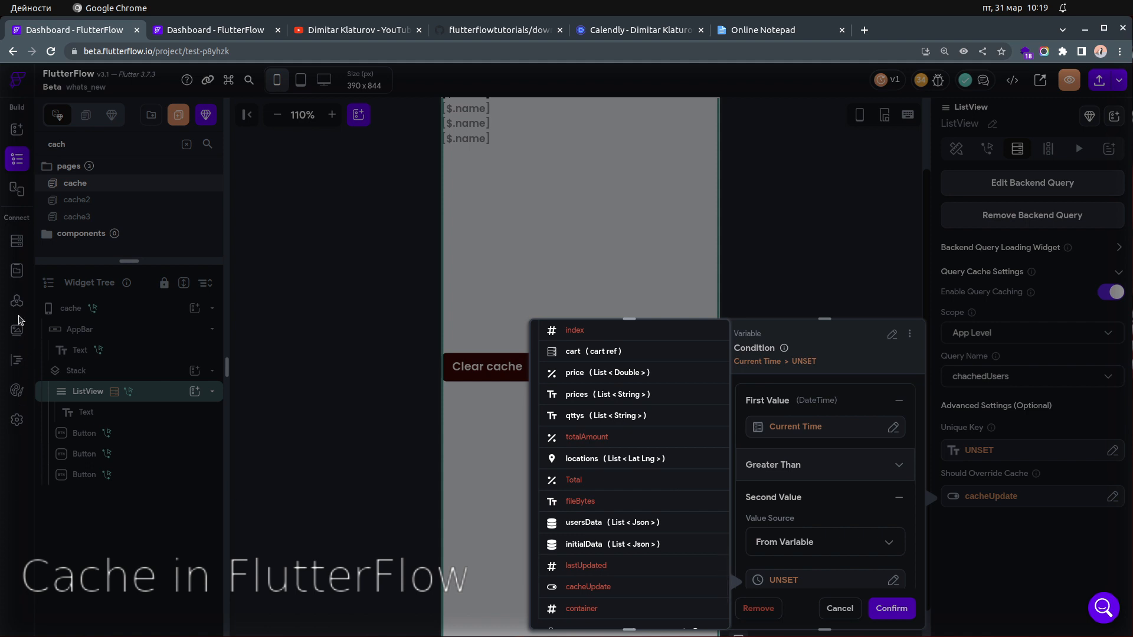
{"action": "left_click", "coordinate": [18, 274]}
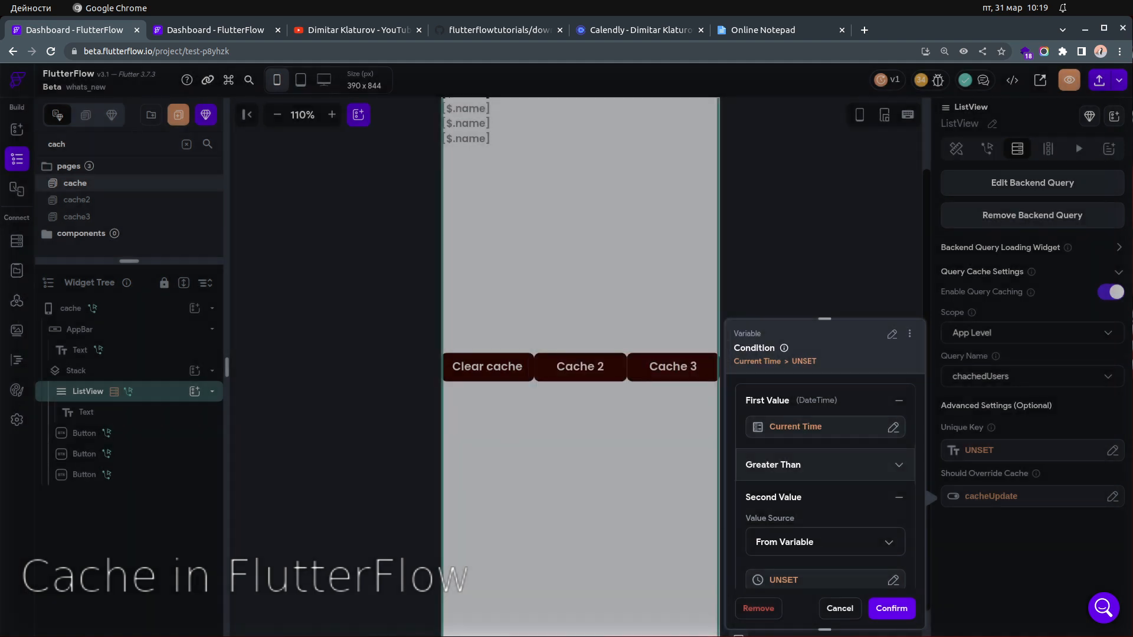
{"action": "left_click", "coordinate": [840, 608]}
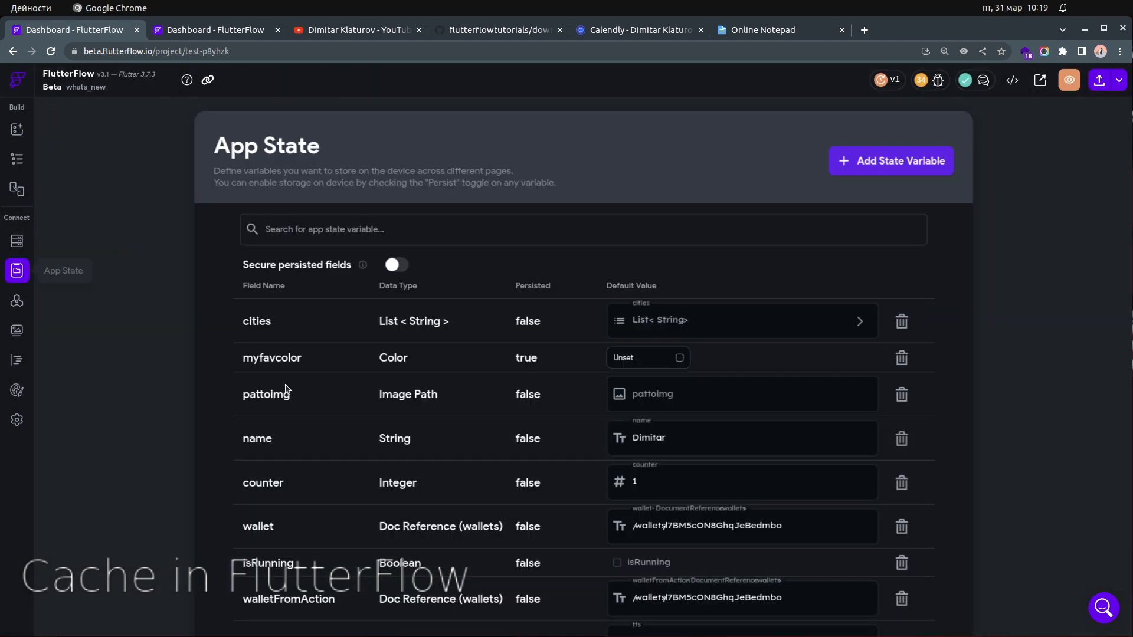
{"action": "left_click", "coordinate": [896, 161]}
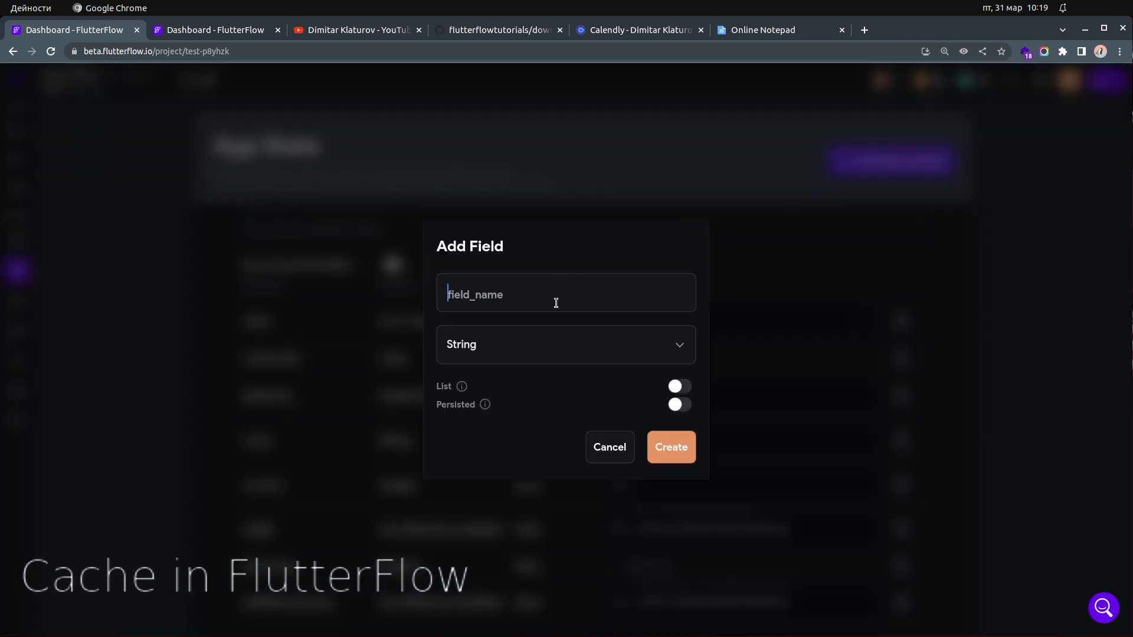
{"action": "left_click", "coordinate": [609, 448]}
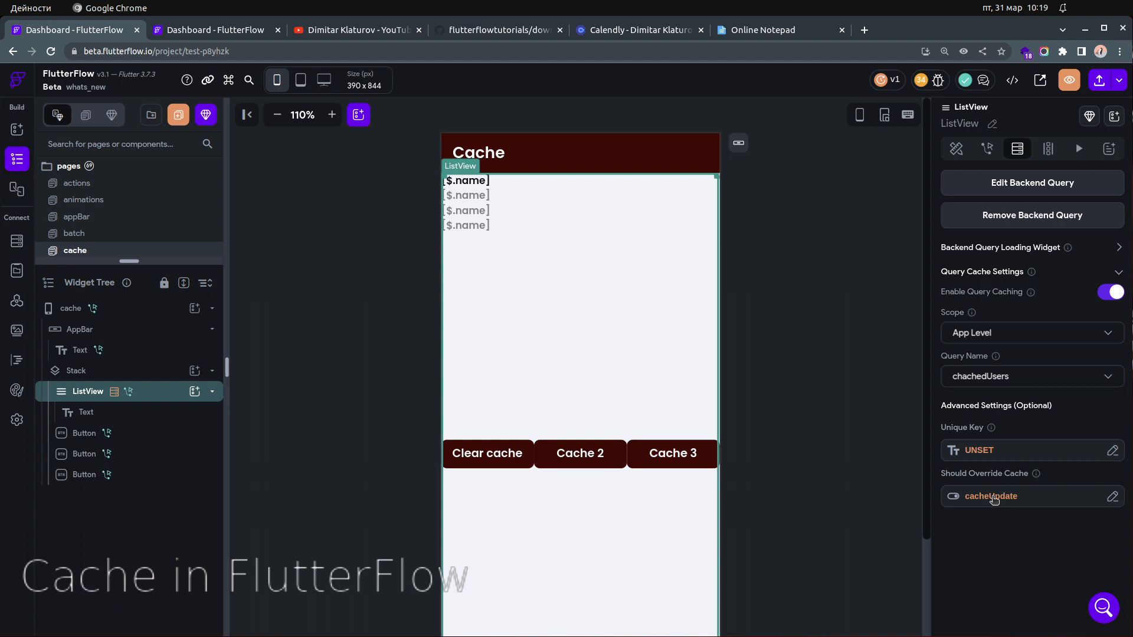
Step: Replace the ListView's Should Override Cache variable with a single condition whose first value is the Current Time global property
{"action": "left_click", "coordinate": [992, 497]}
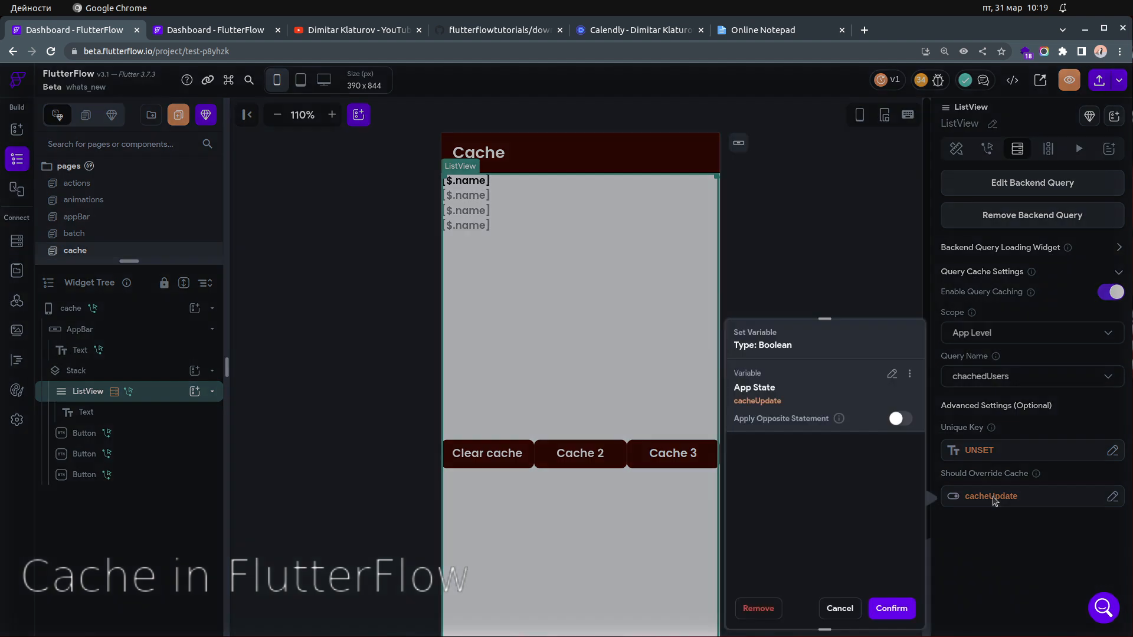
{"action": "left_click", "coordinate": [893, 376]}
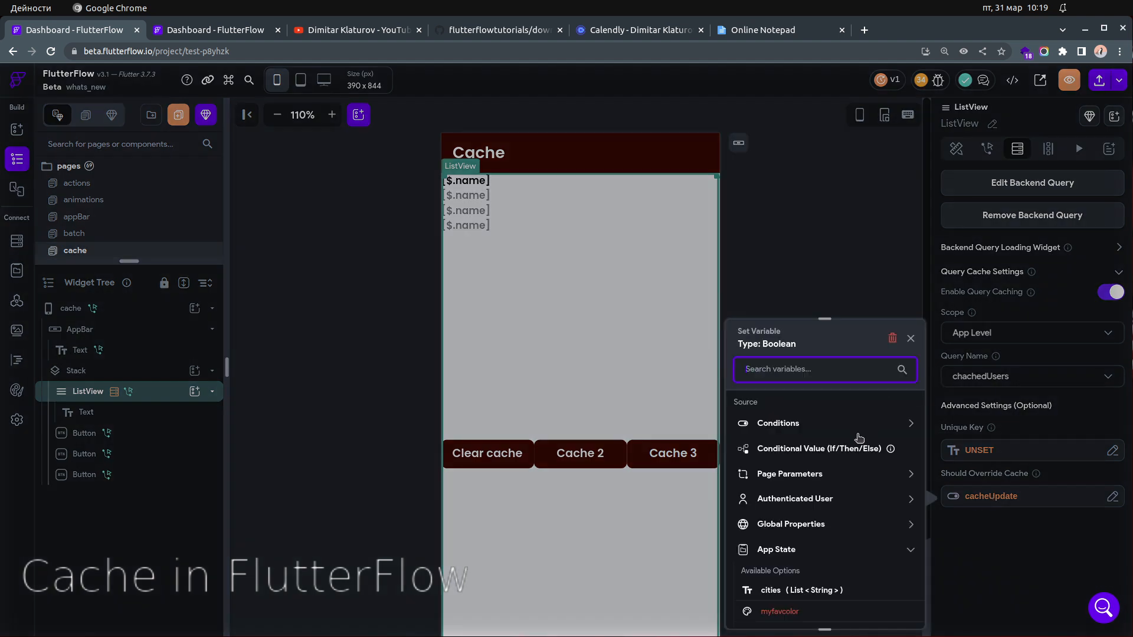
{"action": "left_click", "coordinate": [799, 425]}
{"action": "left_click", "coordinate": [787, 464]}
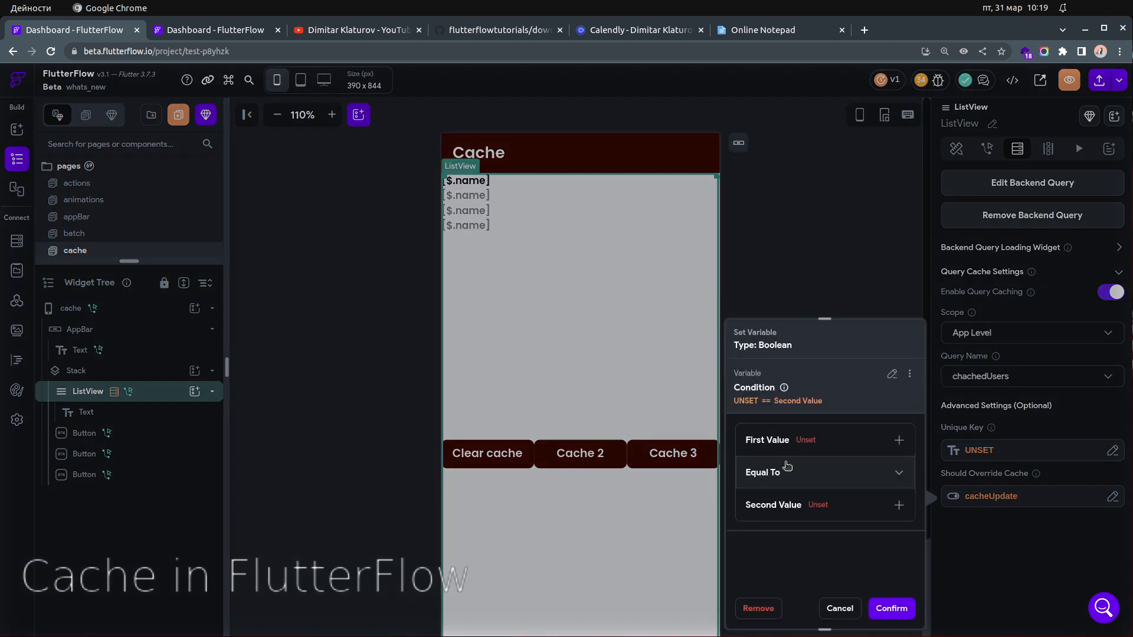
{"action": "left_click", "coordinate": [790, 444]}
{"action": "left_click", "coordinate": [799, 470]}
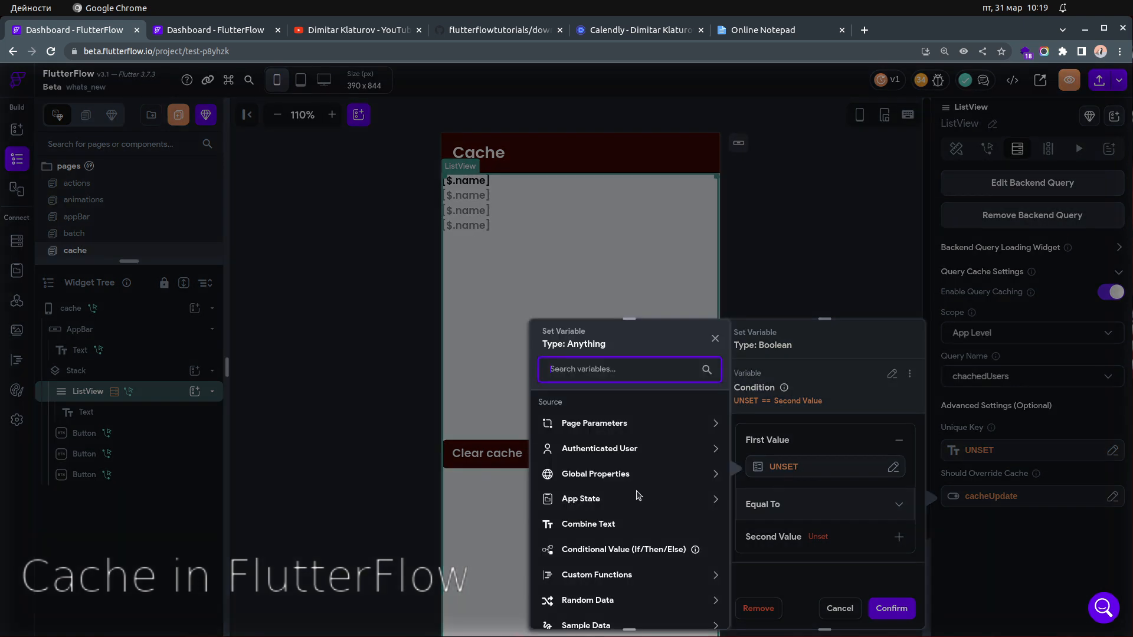
{"action": "left_click", "coordinate": [615, 479]}
{"action": "left_click", "coordinate": [600, 536]}
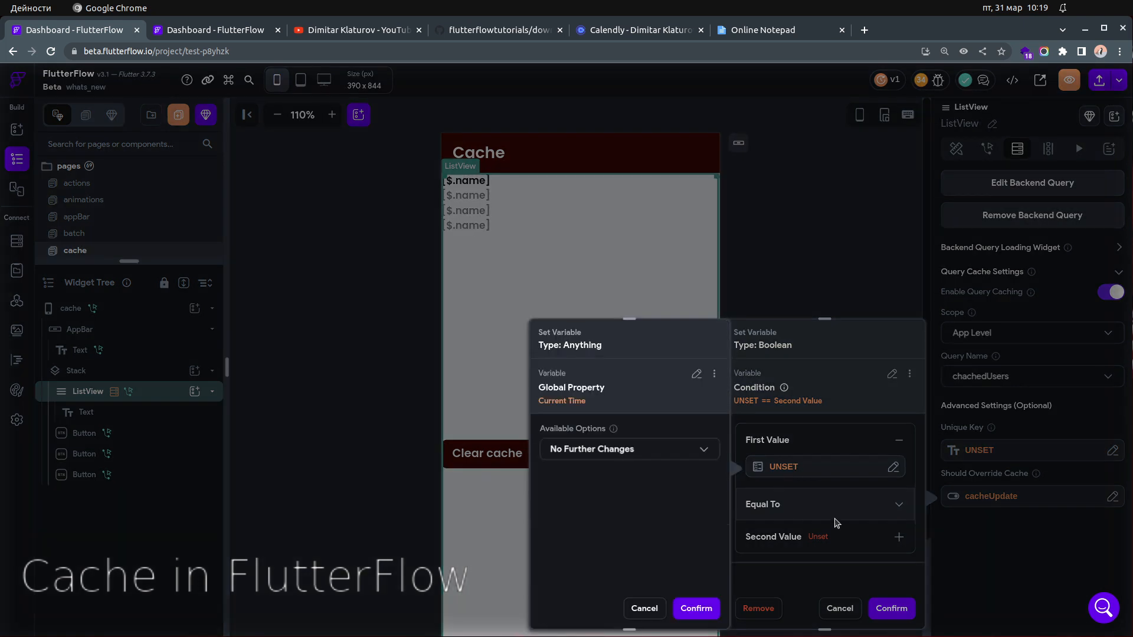
{"action": "left_click", "coordinate": [692, 611]}
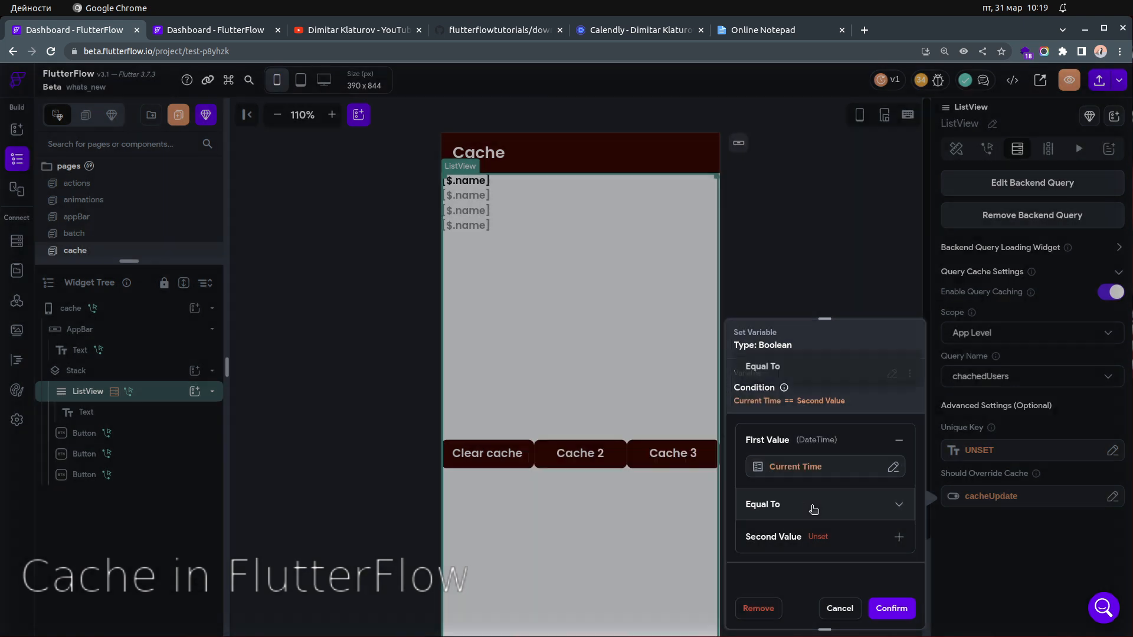
Step: Set the override condition's operator to Greater Than and its second value source to From Variable, and open the variable choice
{"action": "left_click", "coordinate": [812, 505]}
{"action": "left_click", "coordinate": [814, 460]}
{"action": "left_click", "coordinate": [809, 542]}
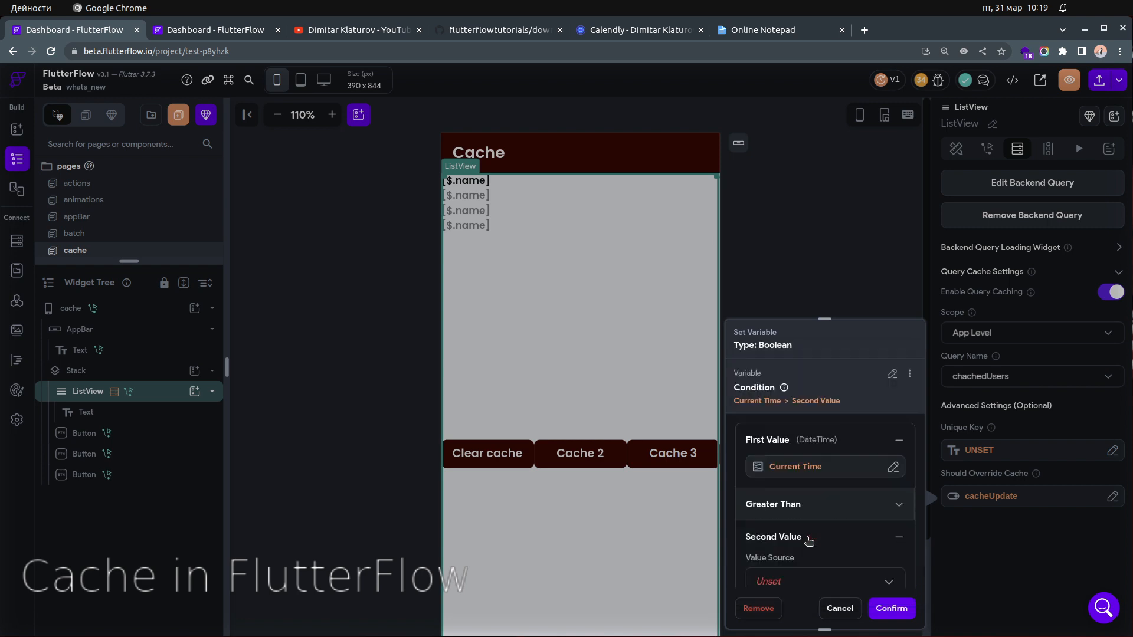
{"action": "left_click", "coordinate": [797, 582]}
{"action": "left_click", "coordinate": [804, 584]}
{"action": "scroll", "coordinate": [828, 572], "scroll_direction": "down", "scroll_amount": 2}
{"action": "left_click", "coordinate": [796, 554]}
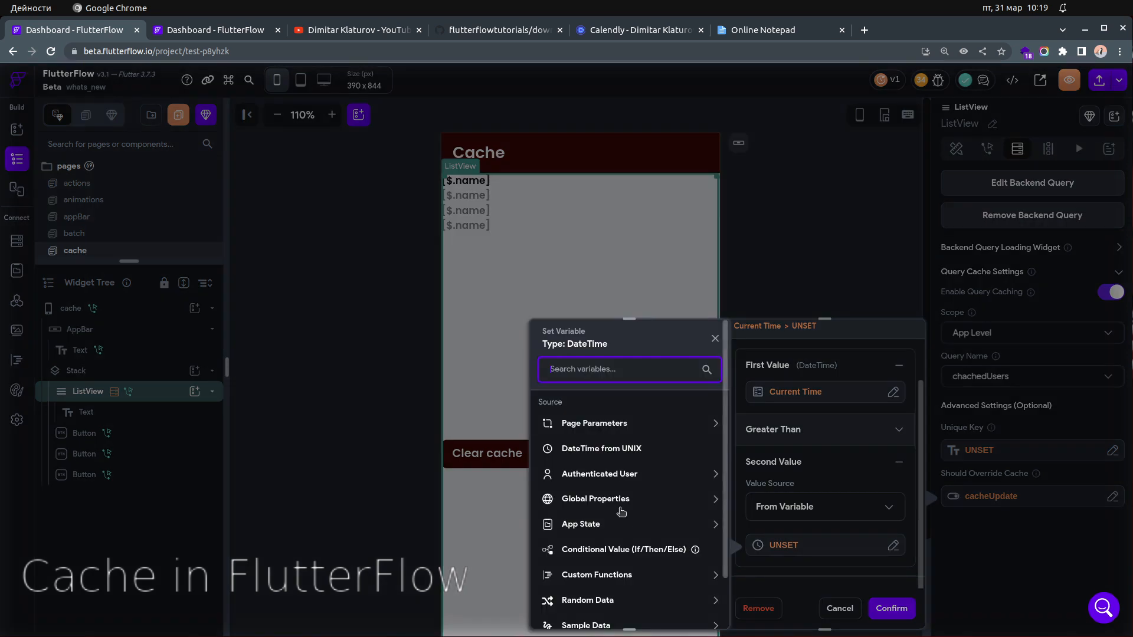
Step: Search the variables for "last" and try to use the lastUpdated App State variable as the condition's second value
{"action": "type", "text": "last"}
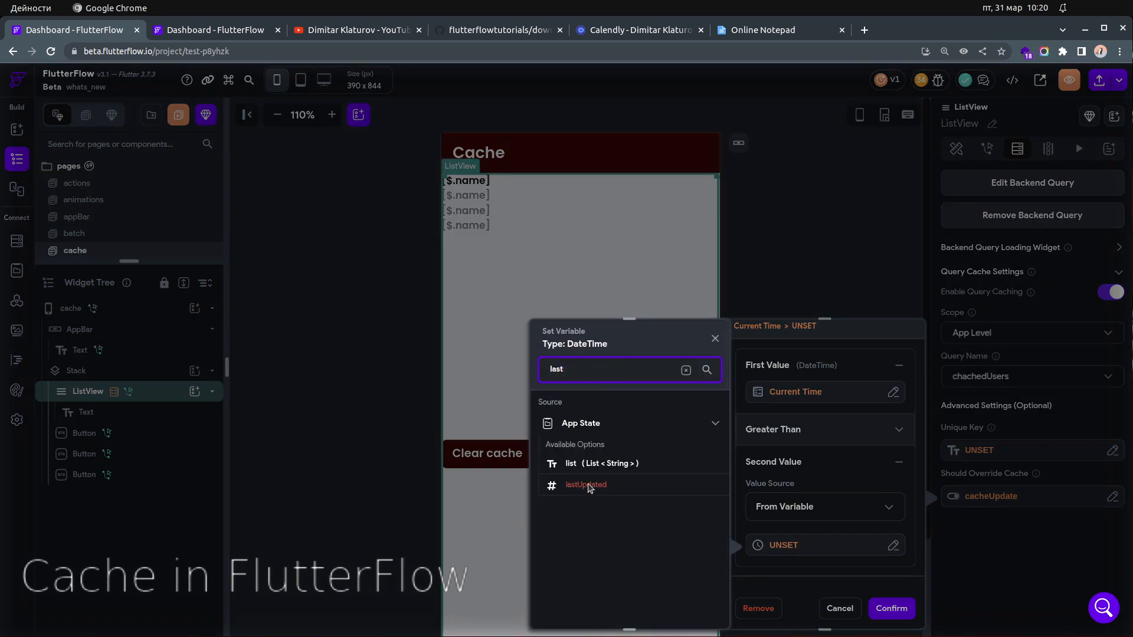
{"action": "left_click", "coordinate": [588, 485]}
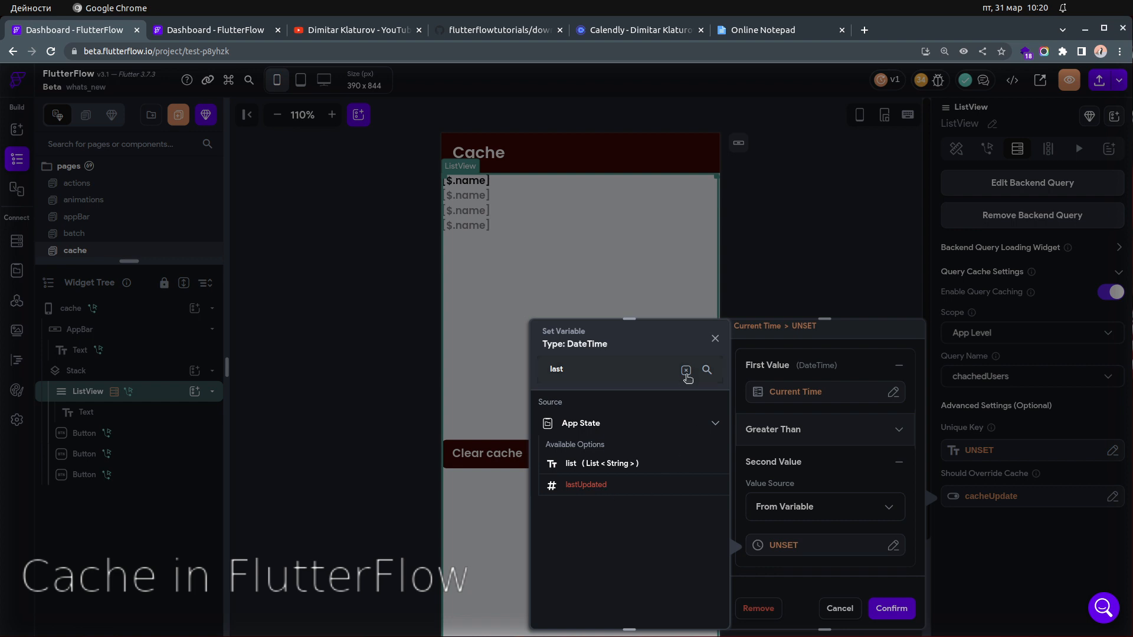
{"action": "left_click", "coordinate": [685, 371]}
{"action": "left_click", "coordinate": [824, 399]}
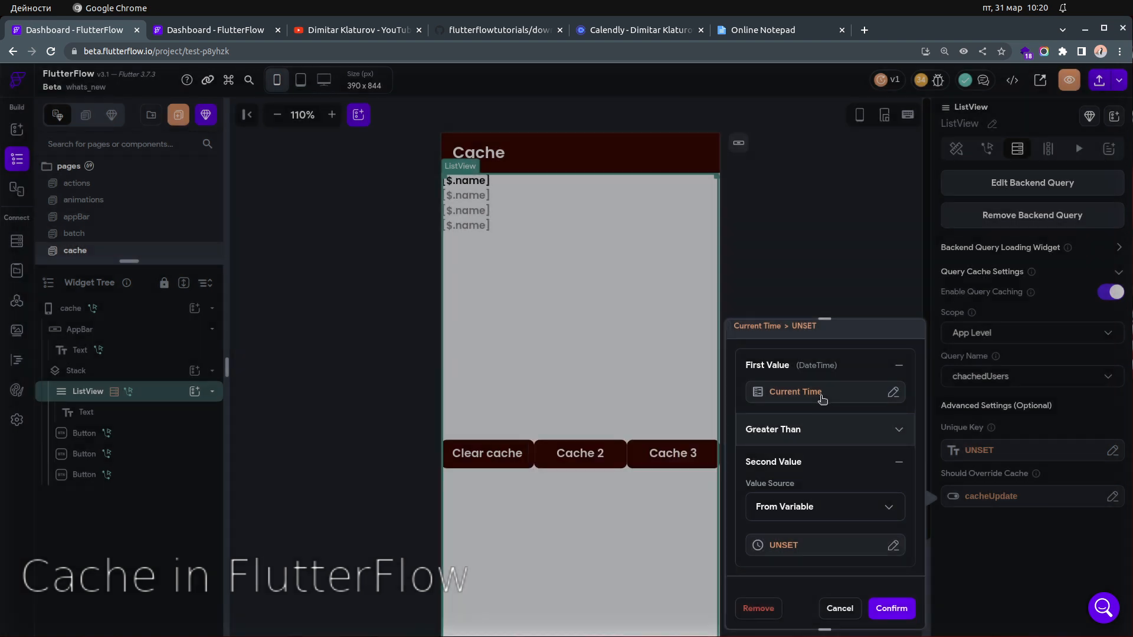
Step: Examine the Global Properties and other variable sources available for the condition's first value
{"action": "left_click", "coordinate": [821, 399]}
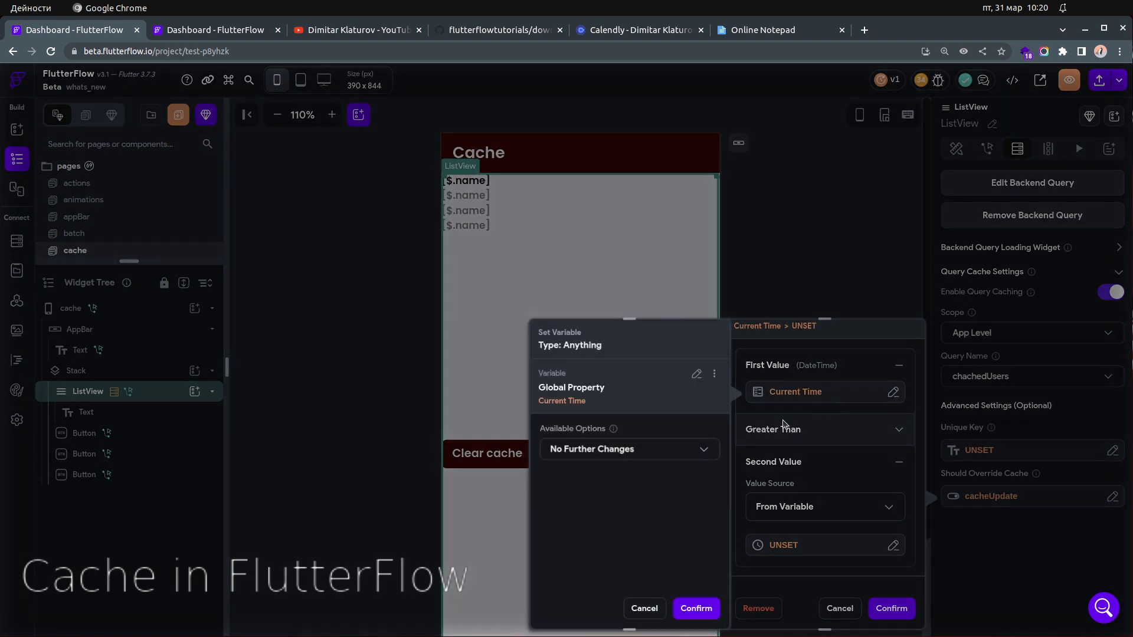
{"action": "left_click", "coordinate": [697, 375]}
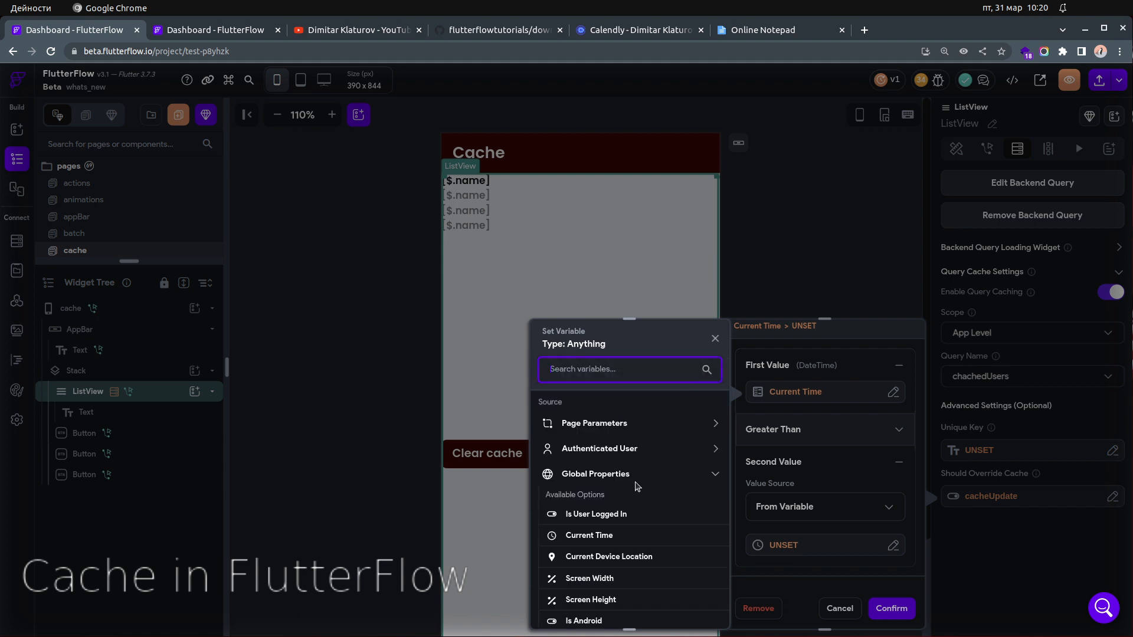
{"action": "scroll", "coordinate": [638, 491], "scroll_direction": "down", "scroll_amount": 4}
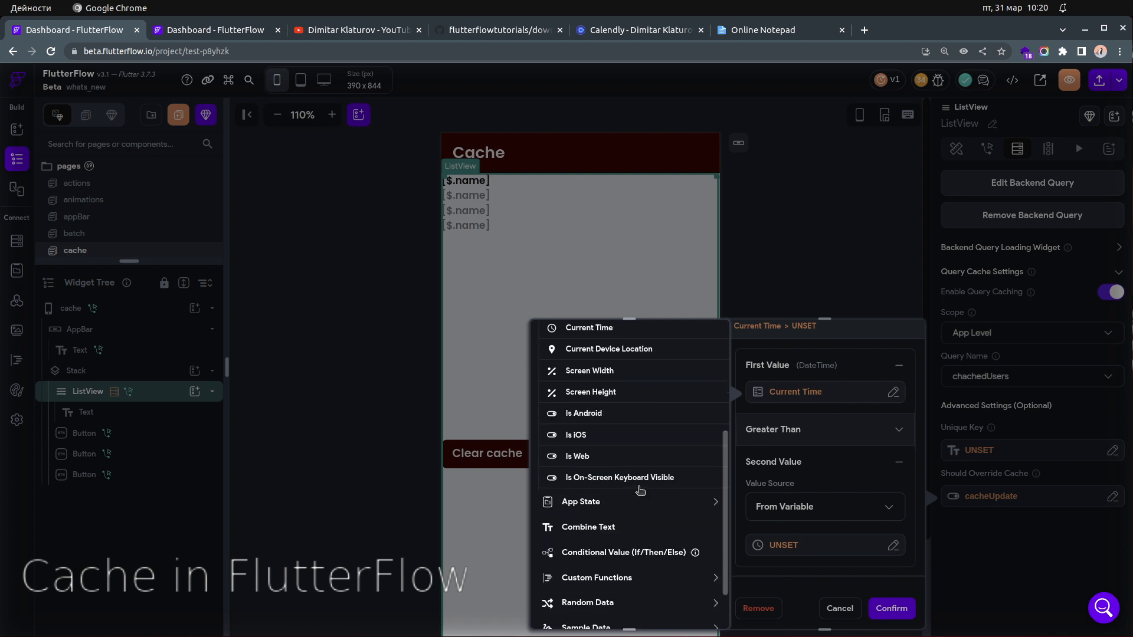
{"action": "scroll", "coordinate": [643, 508], "scroll_direction": "down", "scroll_amount": 1}
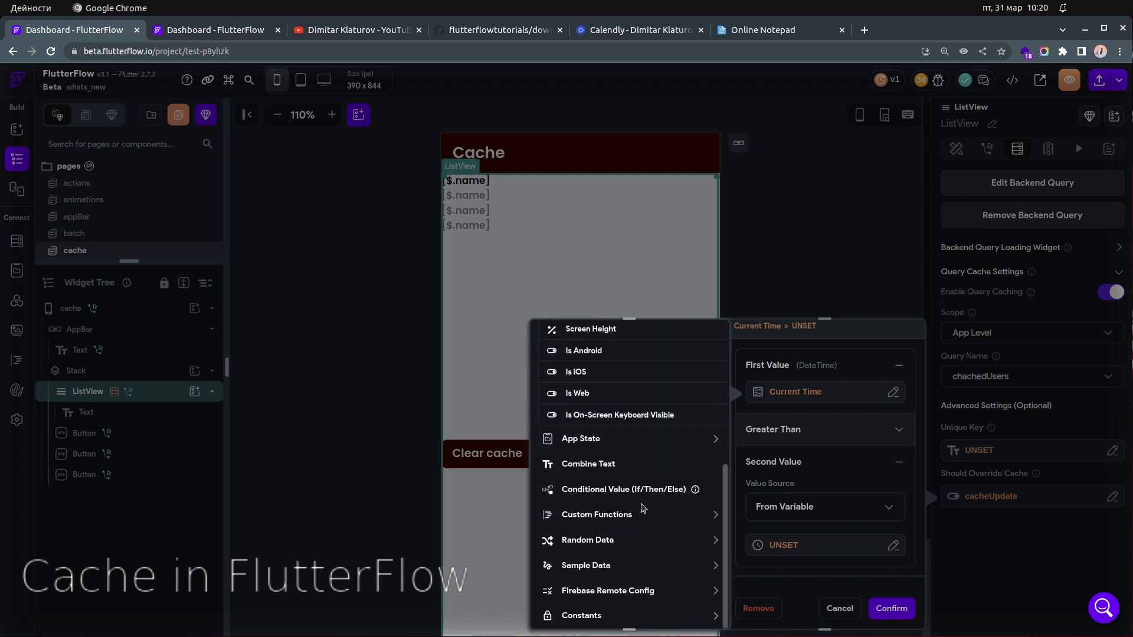
{"action": "scroll", "coordinate": [643, 508], "scroll_direction": "up", "scroll_amount": 5}
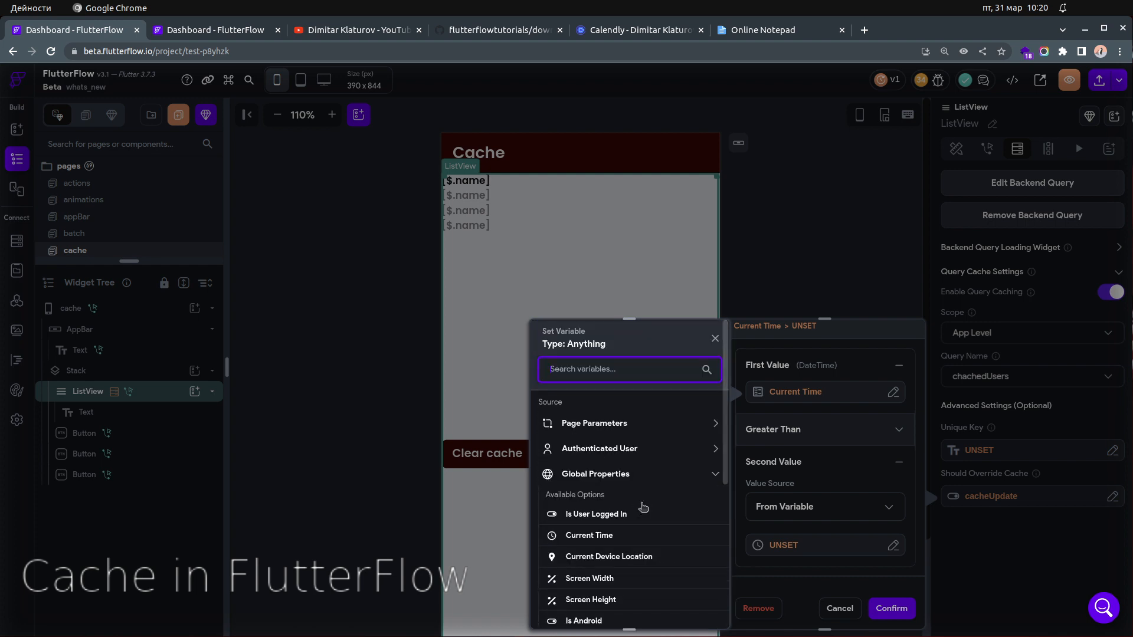
{"action": "left_click", "coordinate": [633, 476]}
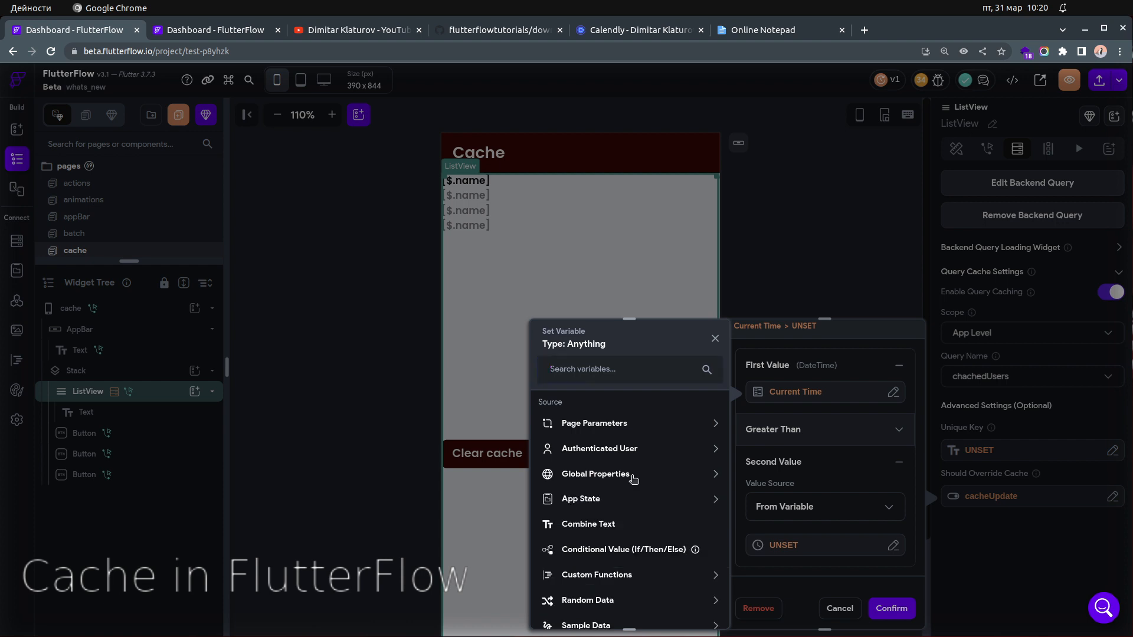
{"action": "scroll", "coordinate": [633, 479], "scroll_direction": "down", "scroll_amount": 1}
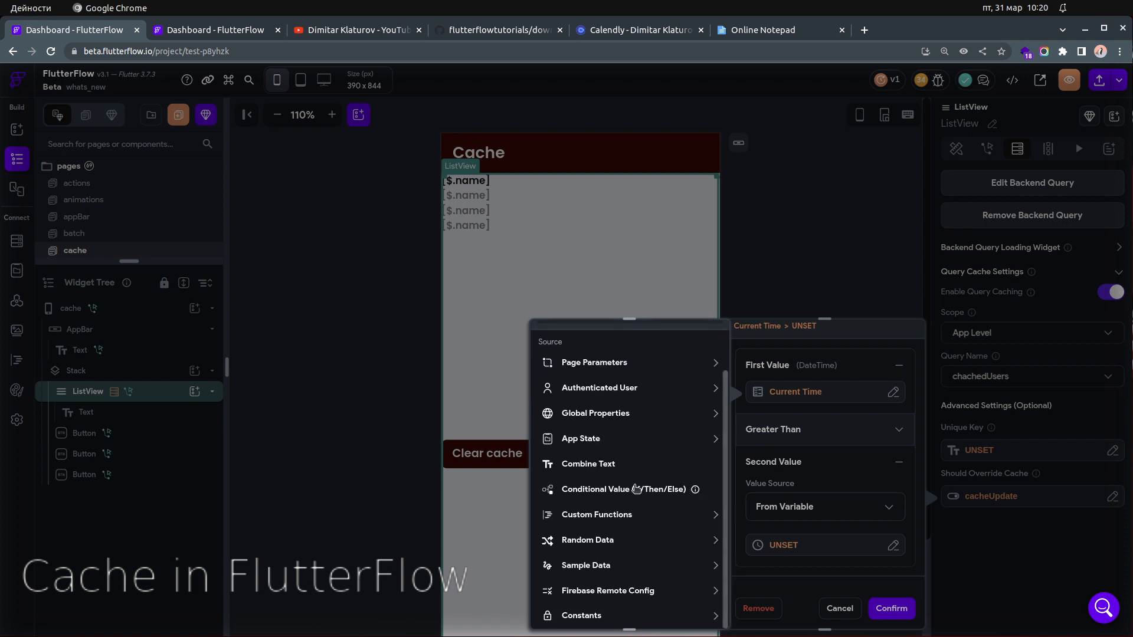
{"action": "scroll", "coordinate": [640, 499], "scroll_direction": "up", "scroll_amount": 1}
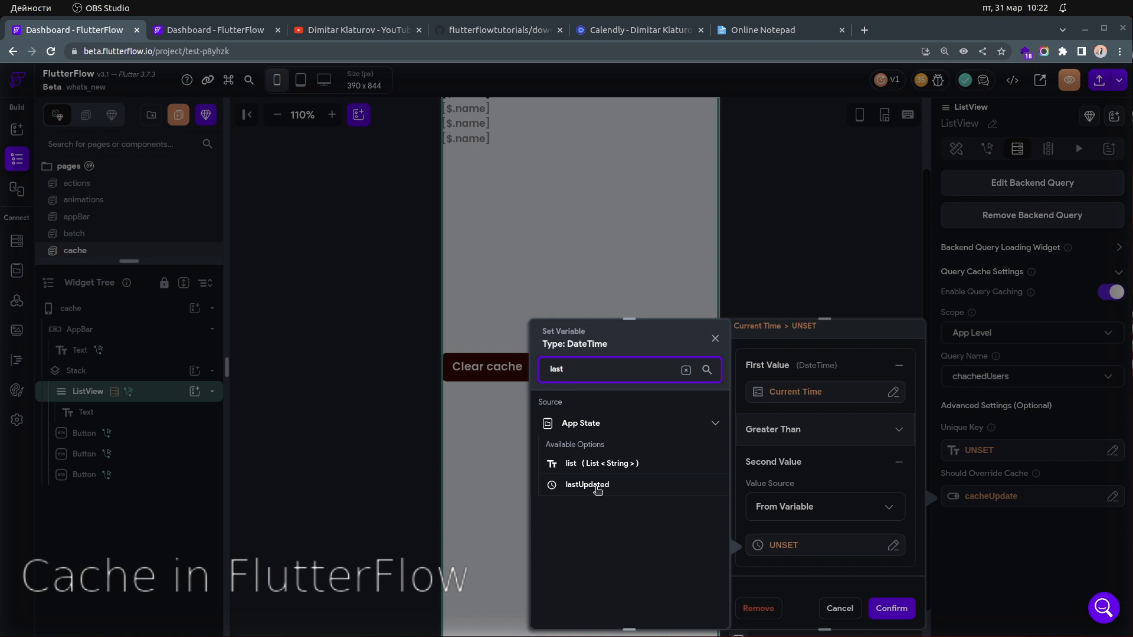
Step: Set the override condition's second value to the lastUpdated App State variable and confirm the condition
{"action": "left_click", "coordinate": [598, 487]}
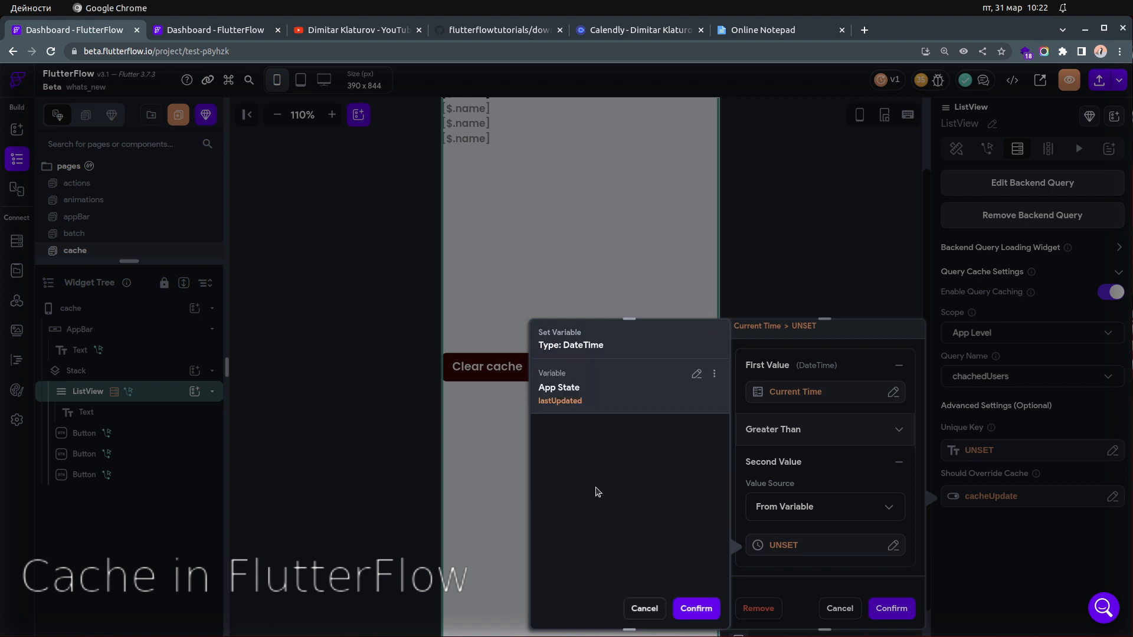
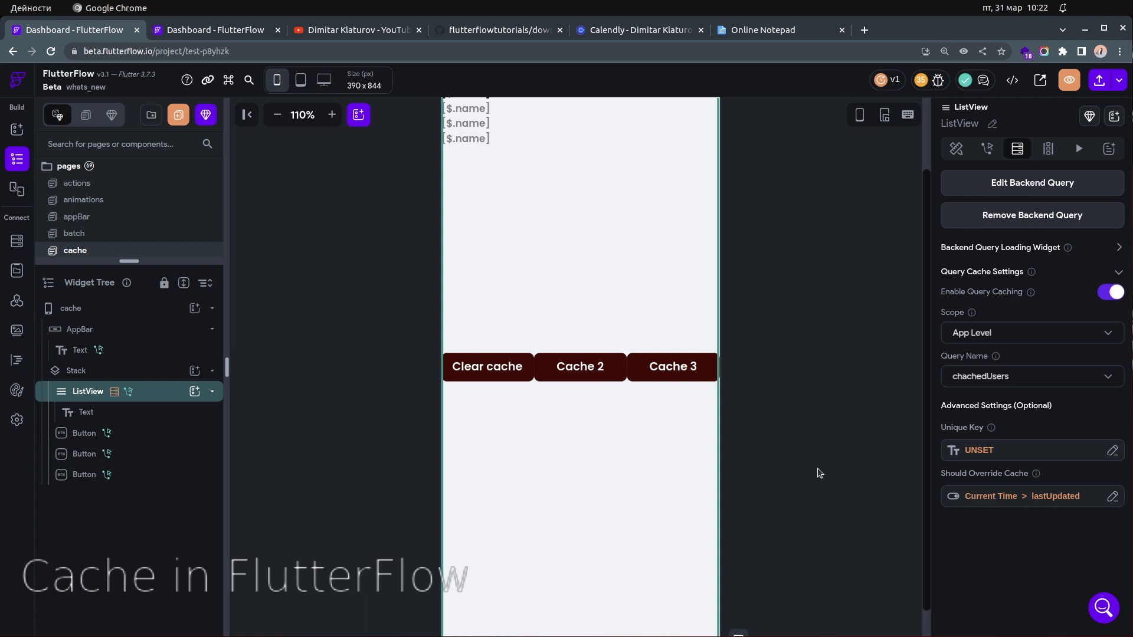
Step: Examine the Cache 2 button's On Tap action flow and the options for adding a follow-up action, and close the editor
{"action": "scroll", "coordinate": [811, 469], "scroll_direction": "up", "scroll_amount": 2}
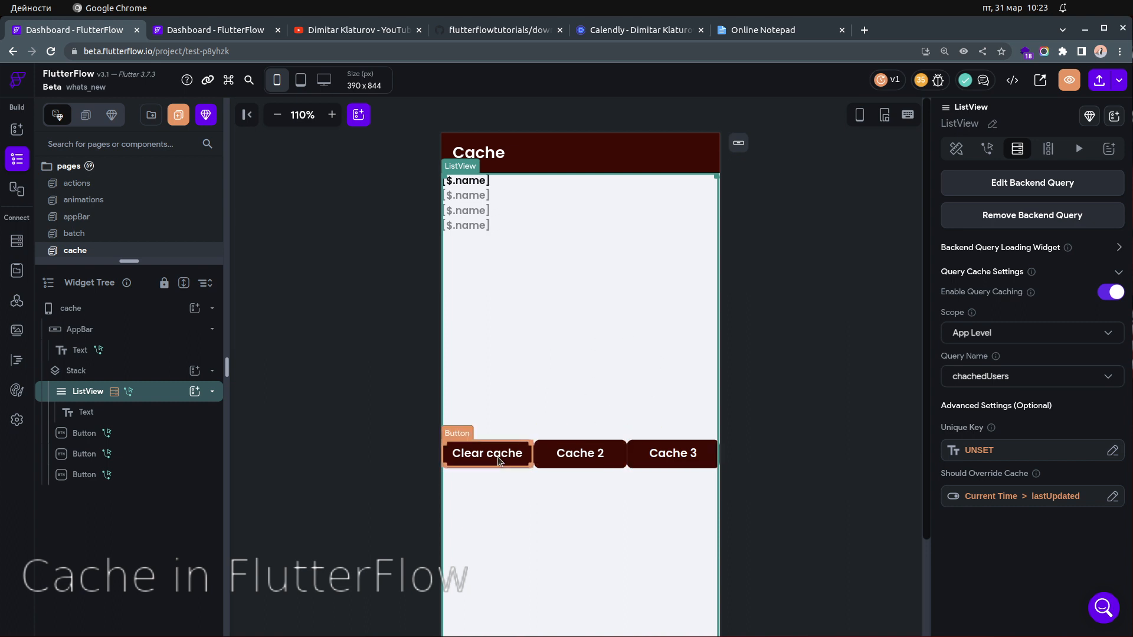
{"action": "left_click", "coordinate": [591, 460]}
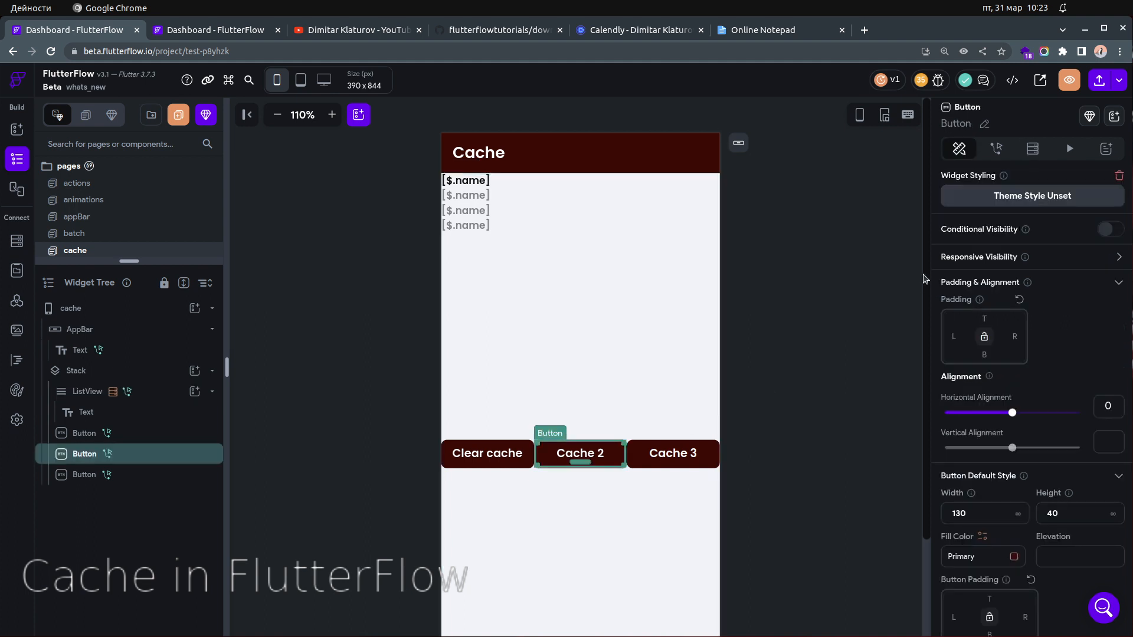
{"action": "left_click", "coordinate": [998, 150]}
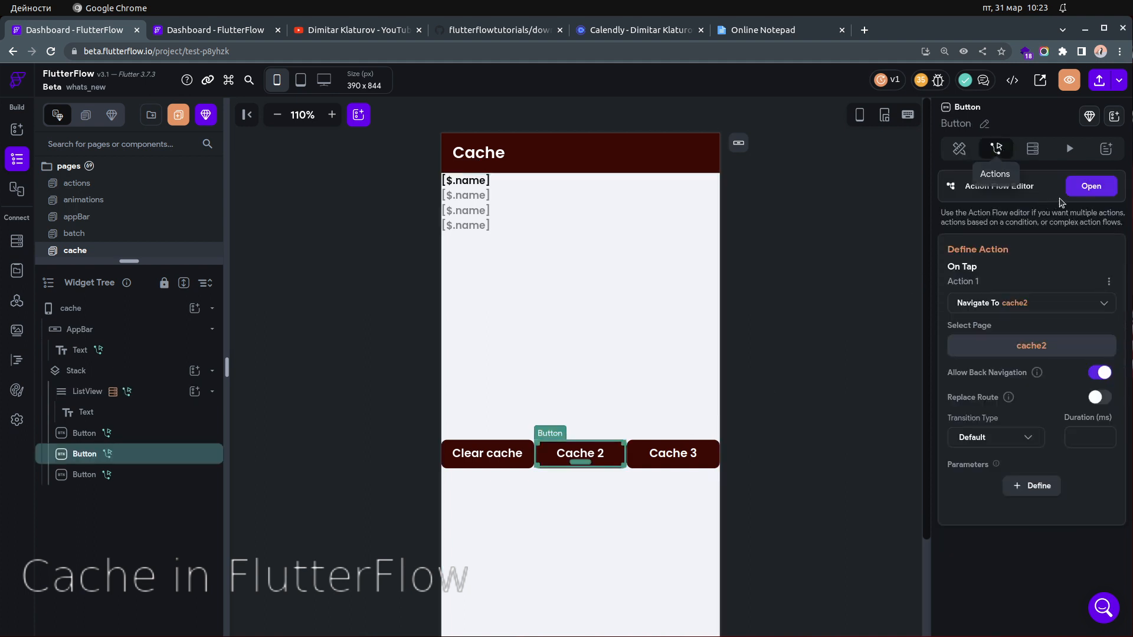
{"action": "left_click", "coordinate": [1101, 188]}
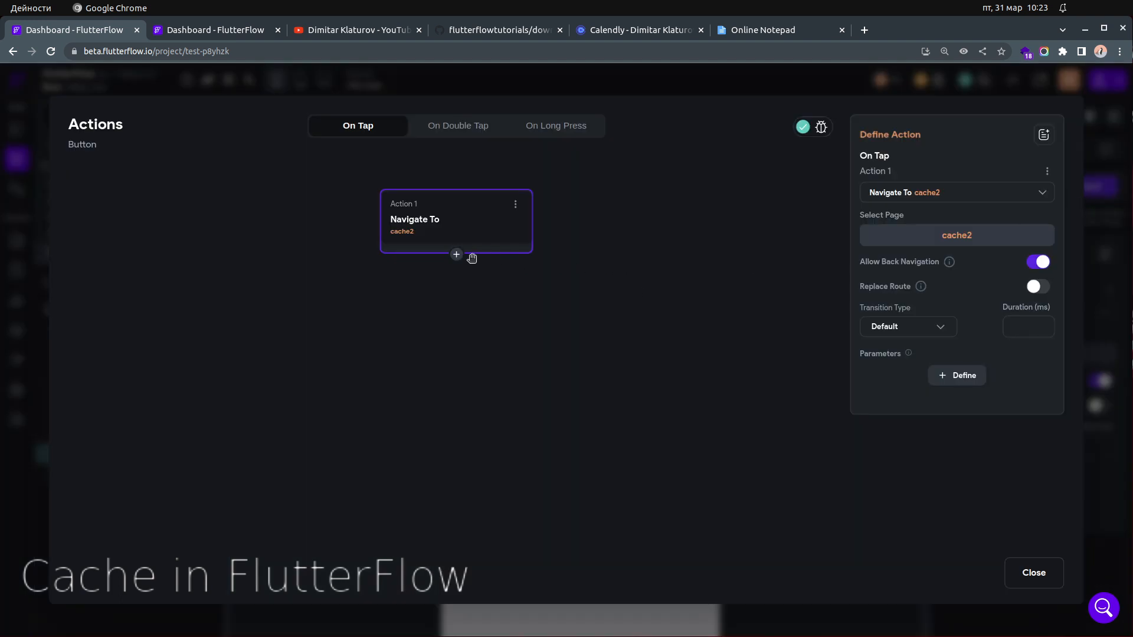
{"action": "left_click", "coordinate": [456, 255]}
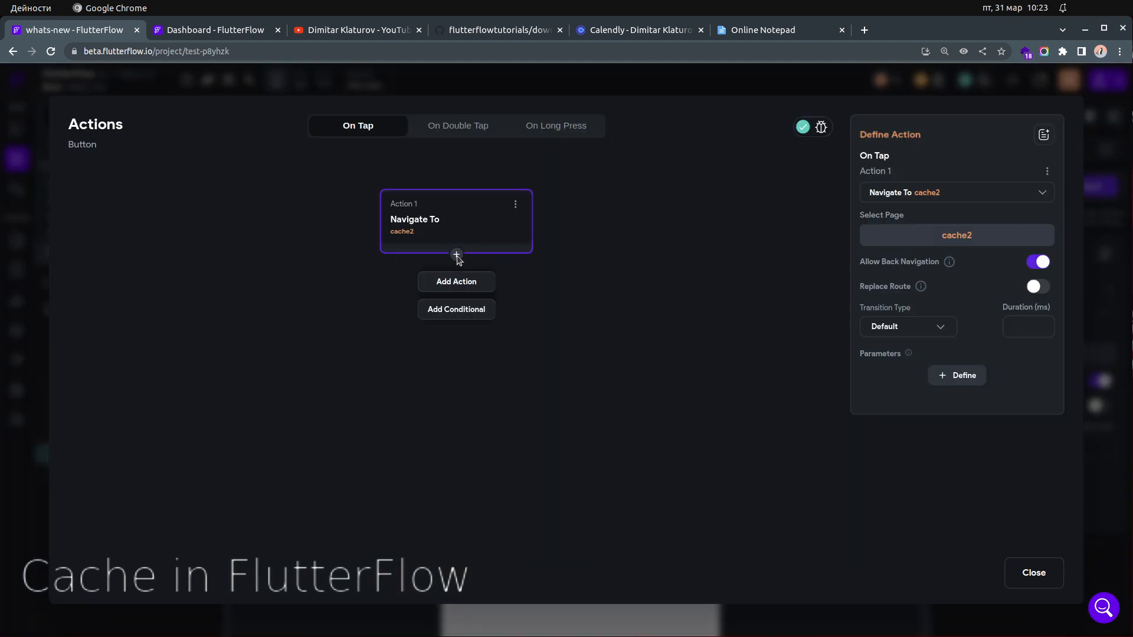
{"action": "left_click", "coordinate": [648, 404]}
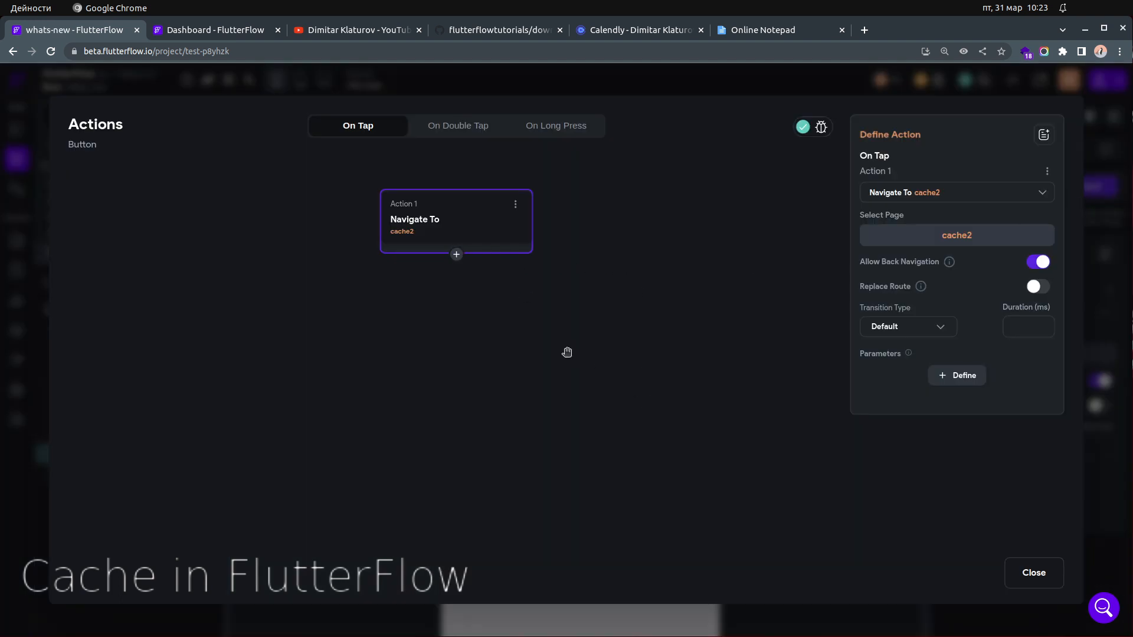
{"action": "left_click", "coordinate": [1033, 570]}
{"action": "left_click", "coordinate": [823, 474]}
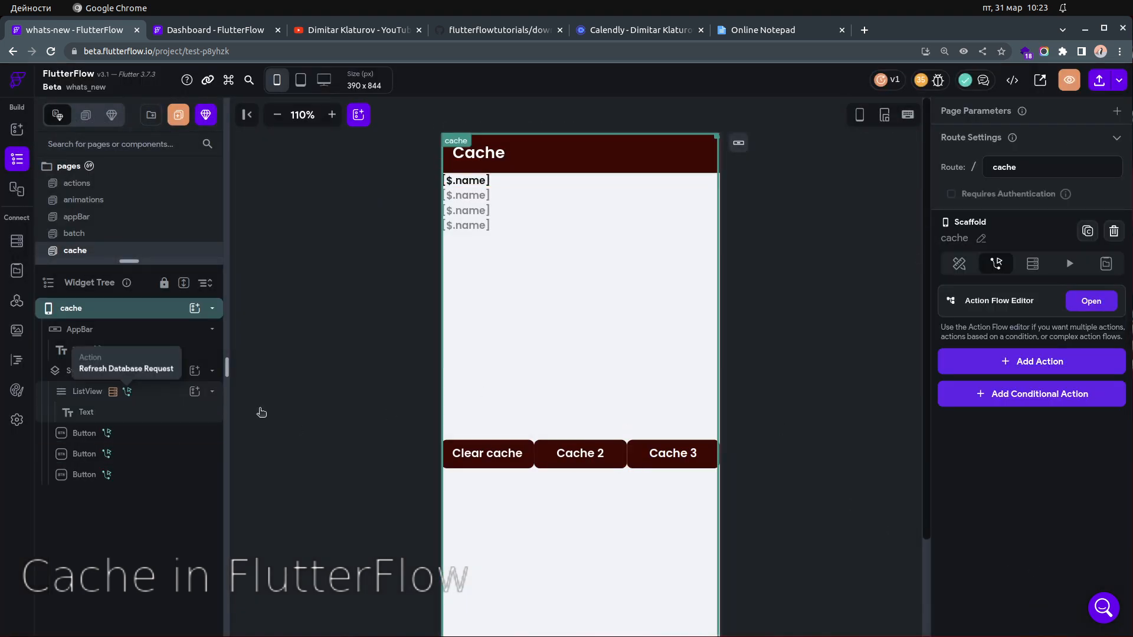
Step: Review the Should Override Cache condition in the ListView's query cache settings and close it without changes
{"action": "left_click", "coordinate": [114, 391]}
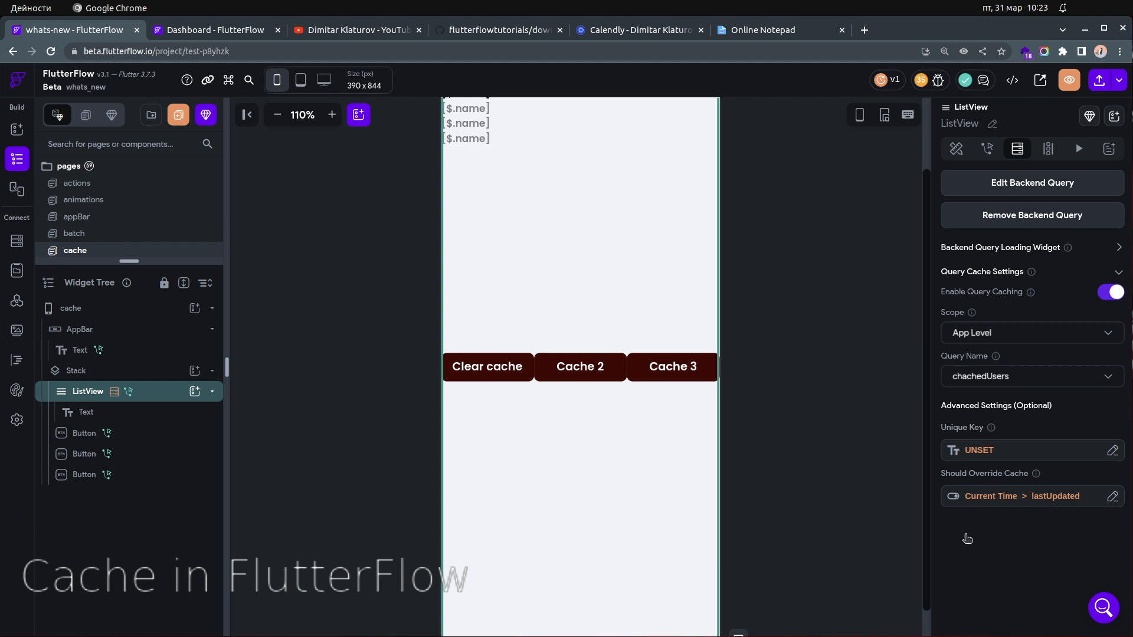
{"action": "left_click", "coordinate": [987, 504]}
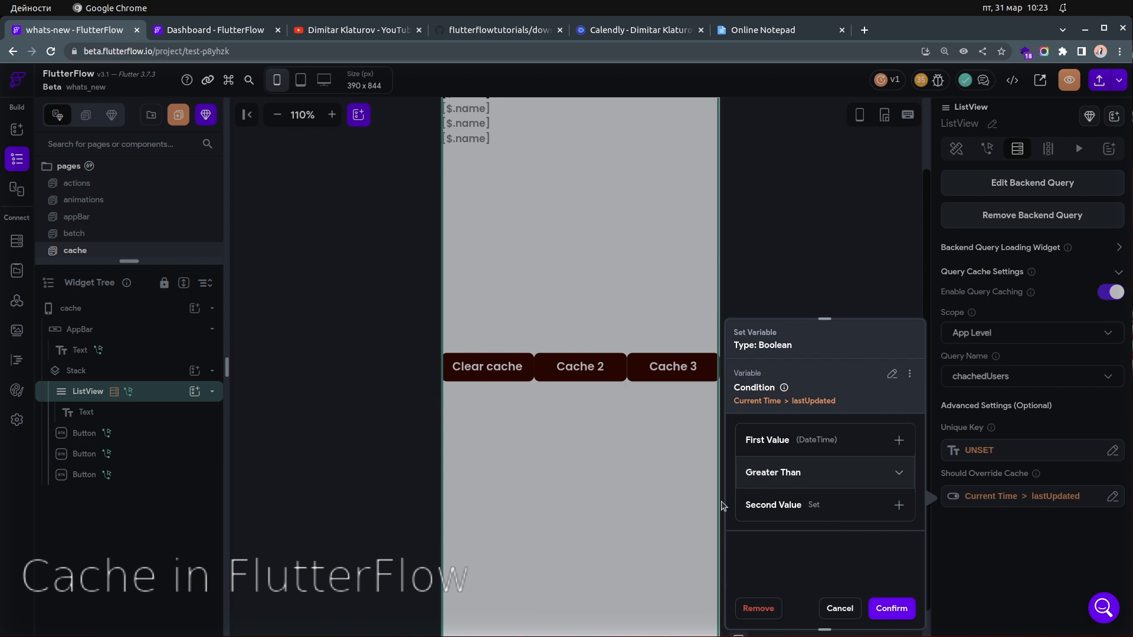
{"action": "left_click", "coordinate": [860, 220]}
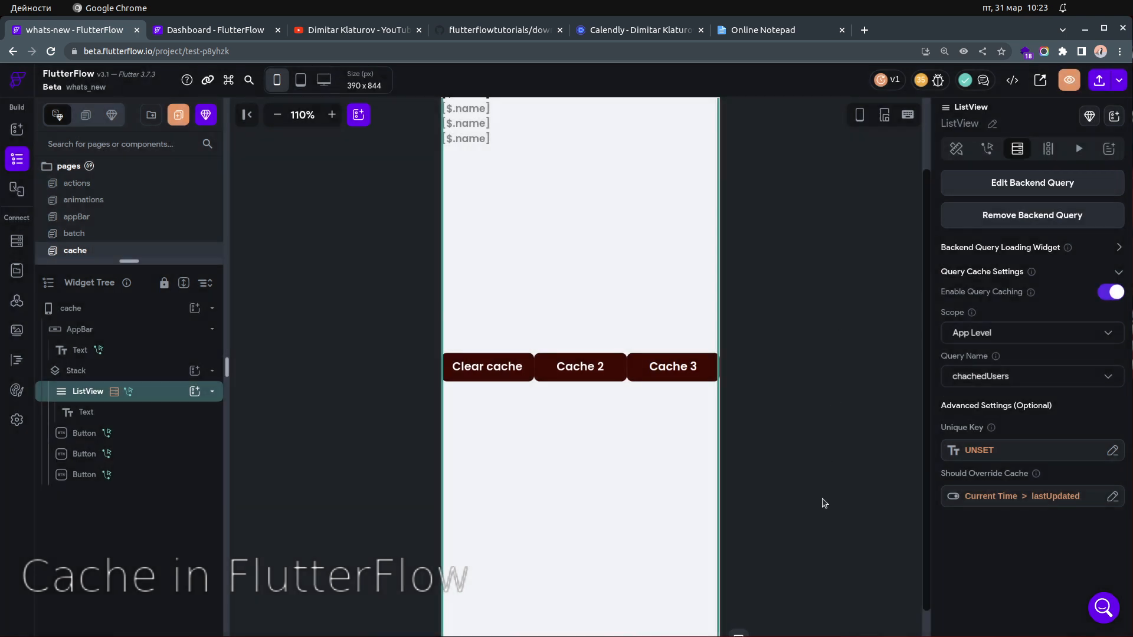
Step: Review the API call settings in the ListView's backend query and close them without changes
{"action": "scroll", "coordinate": [831, 445], "scroll_direction": "up", "scroll_amount": 2}
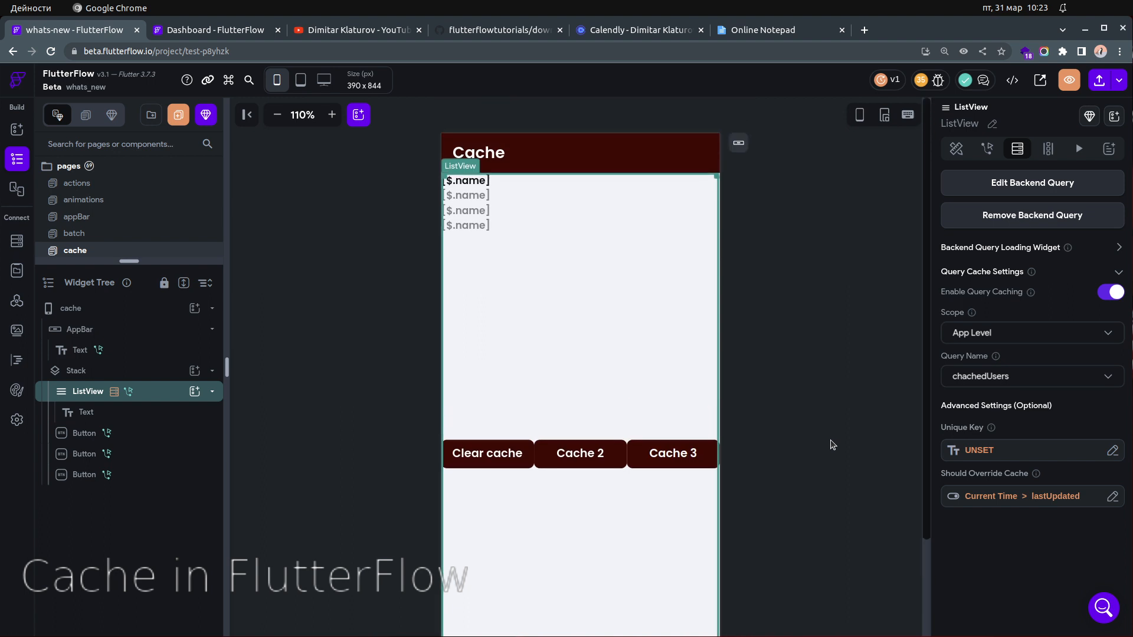
{"action": "left_click", "coordinate": [1030, 184]}
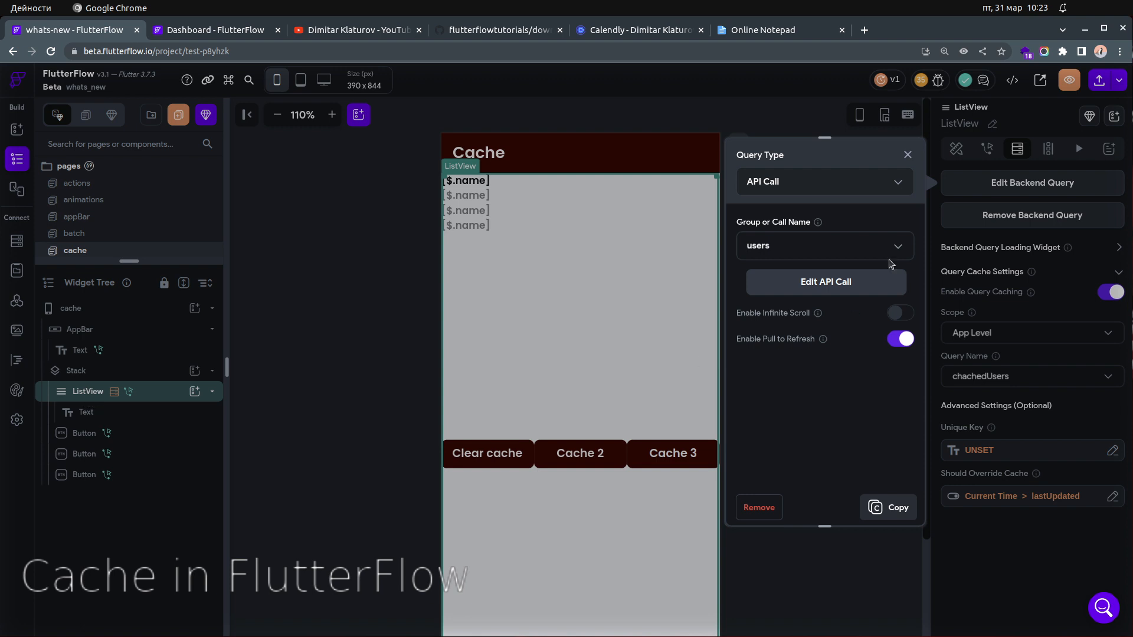
{"action": "left_click", "coordinate": [906, 156]}
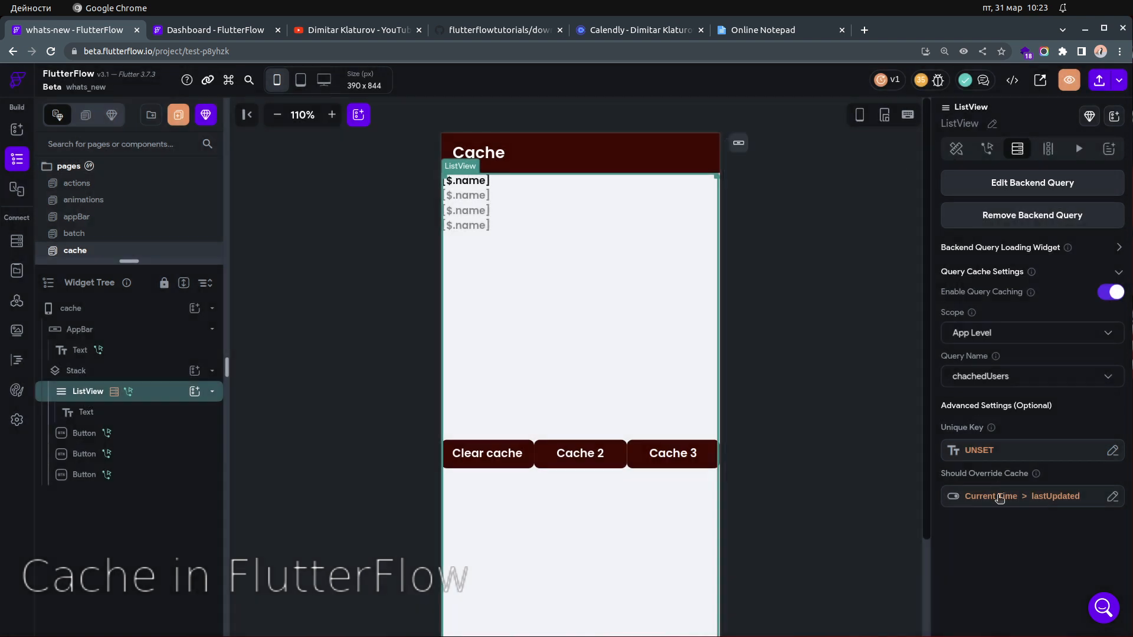
Step: Choose Clear Query Cache as the Clear cache button's On Tap action
{"action": "left_click", "coordinate": [477, 459]}
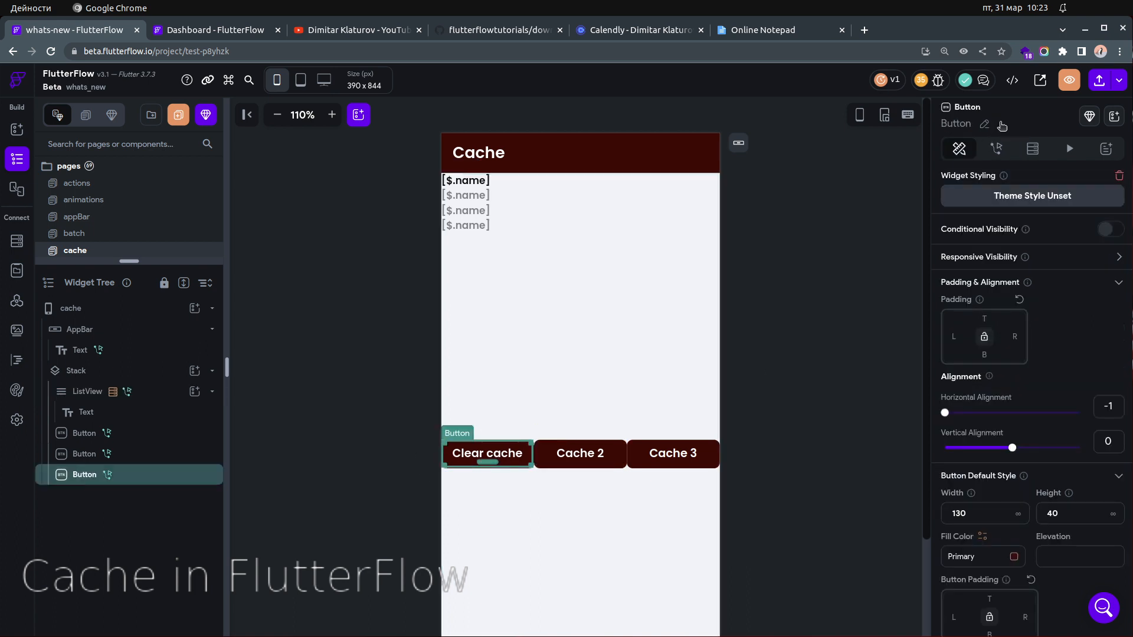
{"action": "left_click", "coordinate": [1000, 155]}
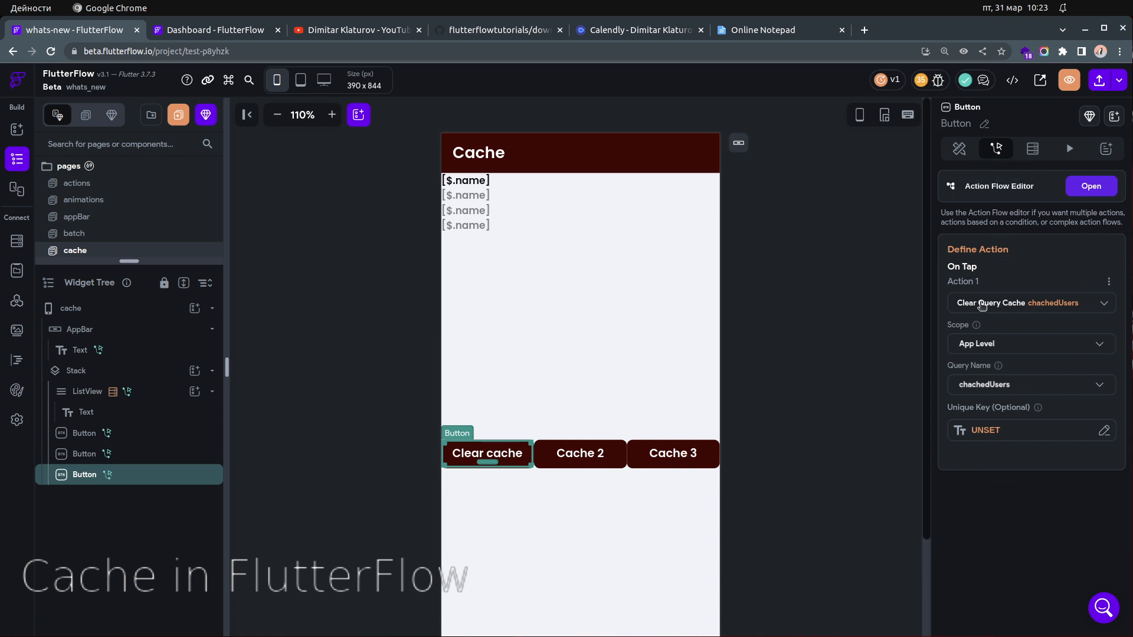
{"action": "left_click", "coordinate": [1013, 306]}
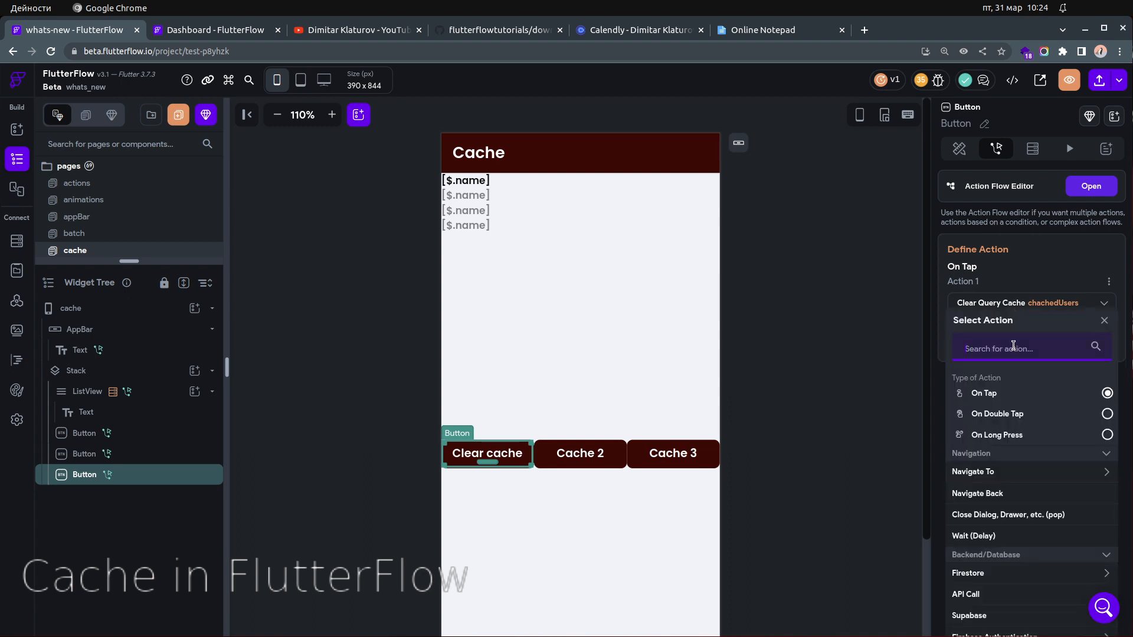
{"action": "type", "text": "clea"}
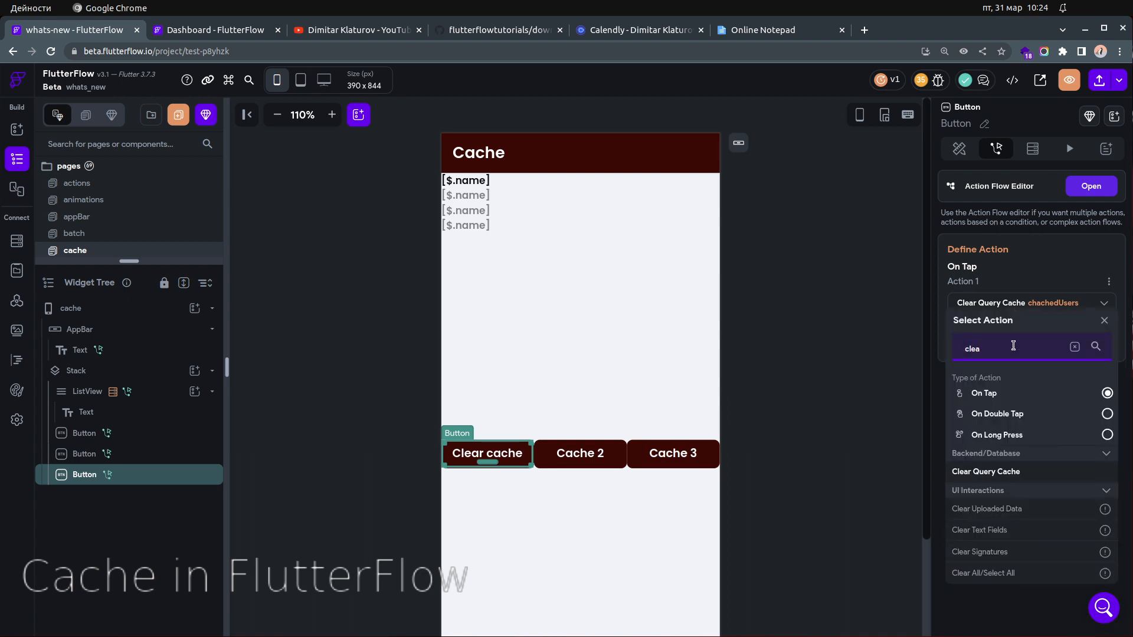
{"action": "left_click", "coordinate": [1010, 475]}
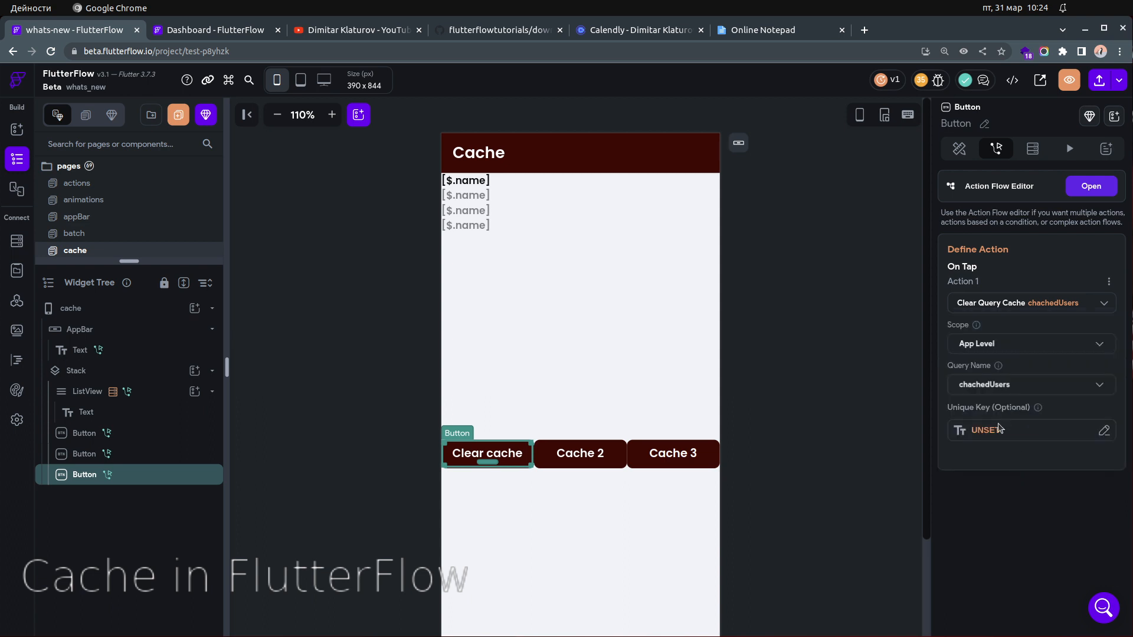
Step: Select chachedUsers as the query name the action clears, and check the variable sources available for its unique key
{"action": "left_click", "coordinate": [991, 390]}
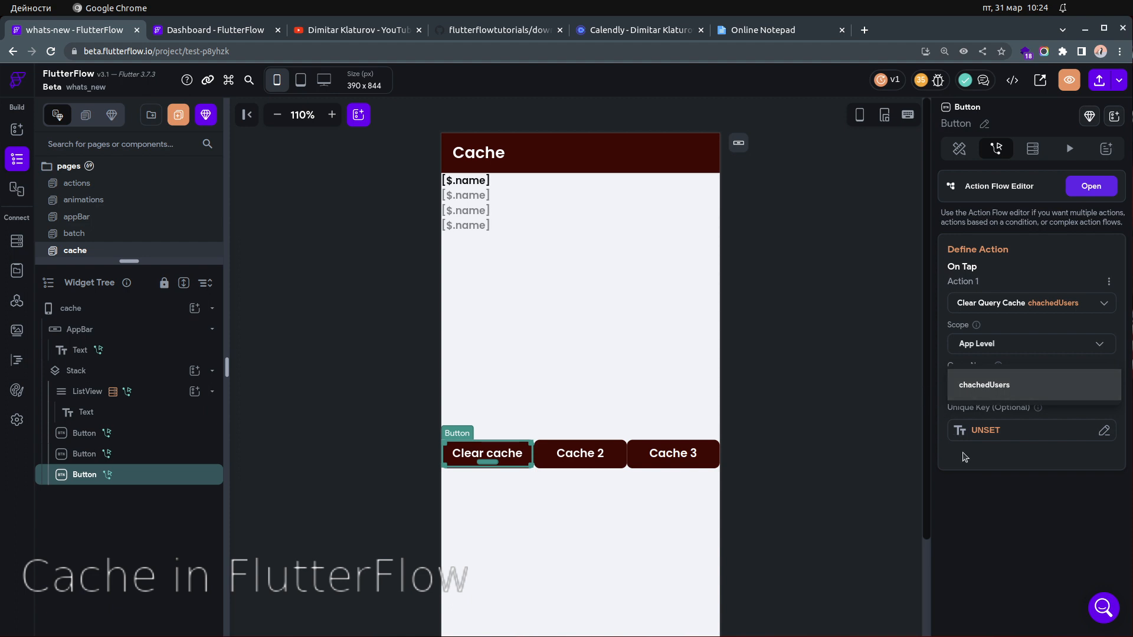
{"action": "left_click", "coordinate": [986, 385]}
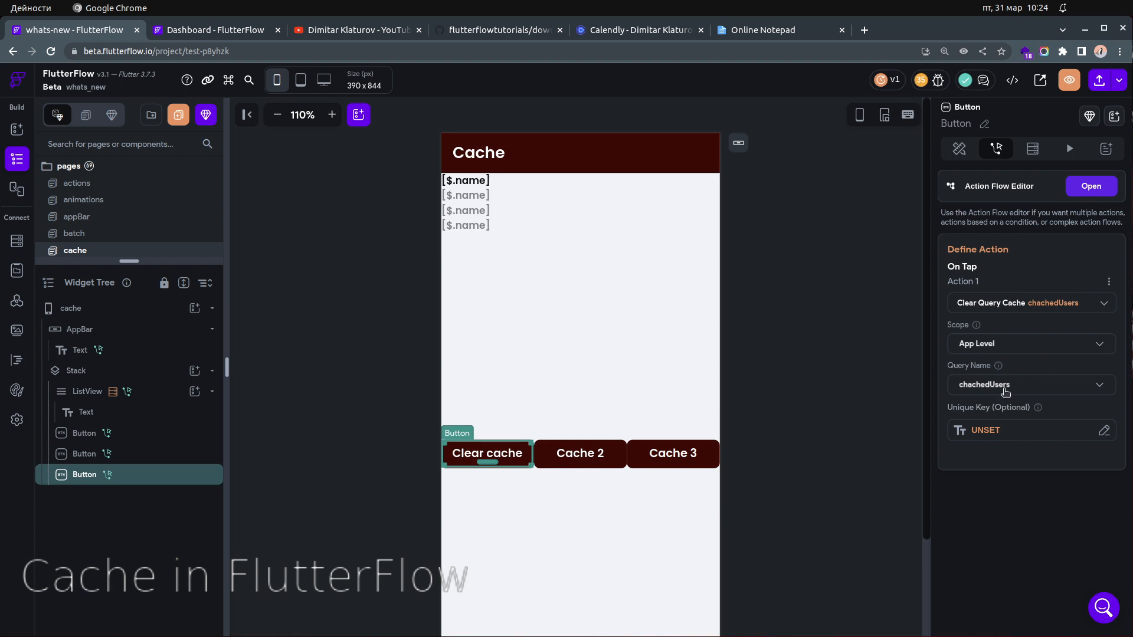
{"action": "left_click", "coordinate": [1017, 439]}
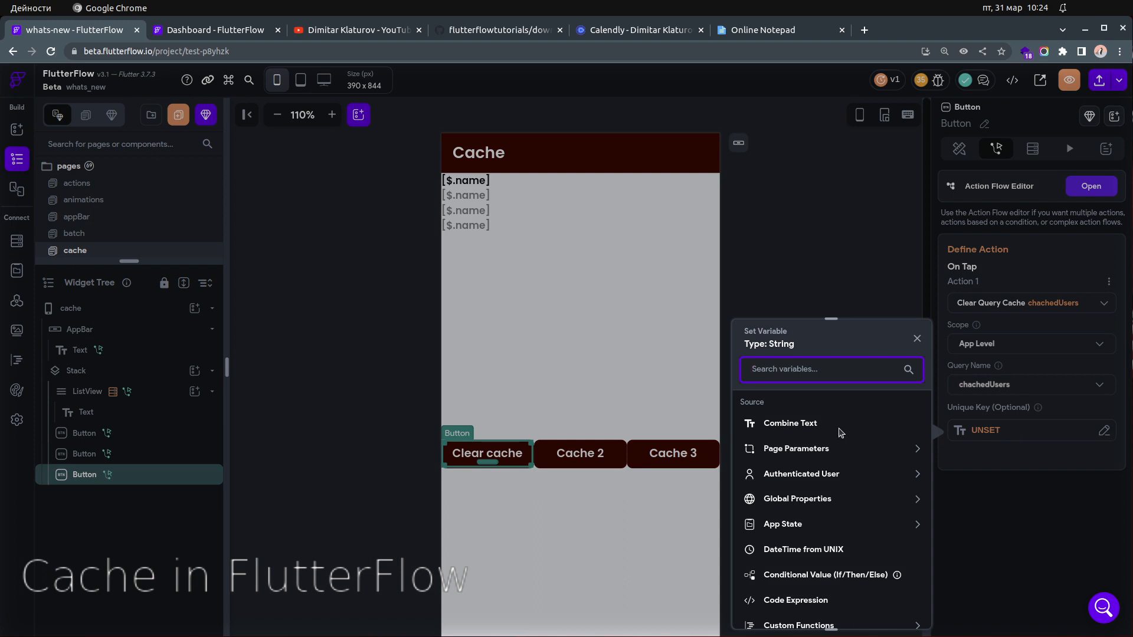
{"action": "left_click", "coordinate": [994, 486]}
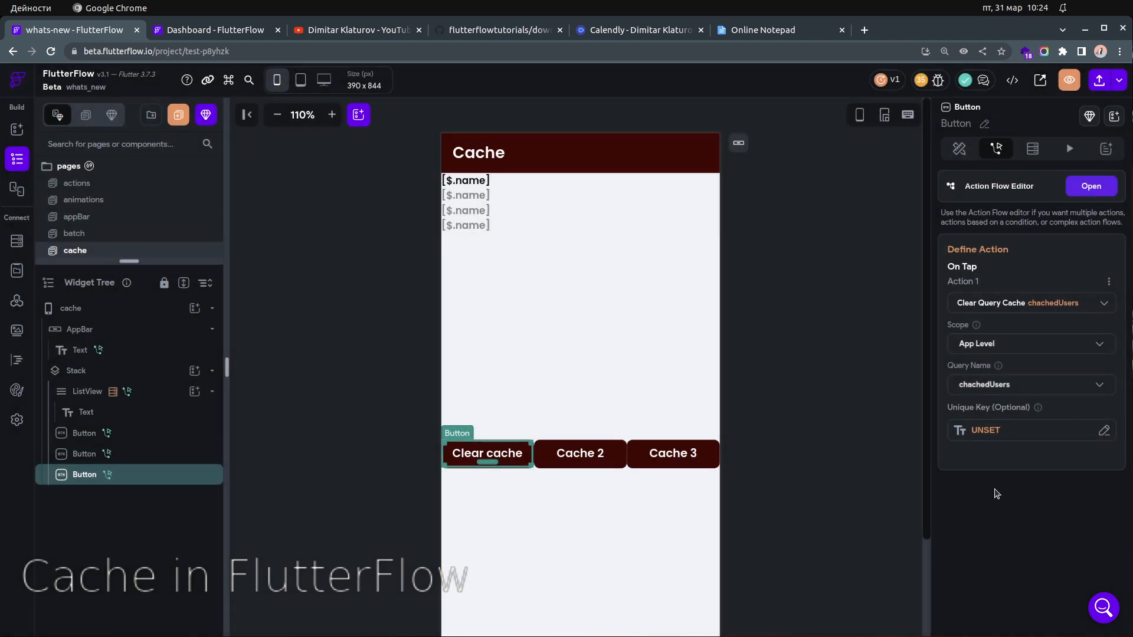
Step: Filter the project's page list by "cach"
{"action": "left_click", "coordinate": [855, 455]}
{"action": "left_click", "coordinate": [472, 459]}
{"action": "left_click", "coordinate": [126, 143]}
{"action": "type", "text": "cach"}
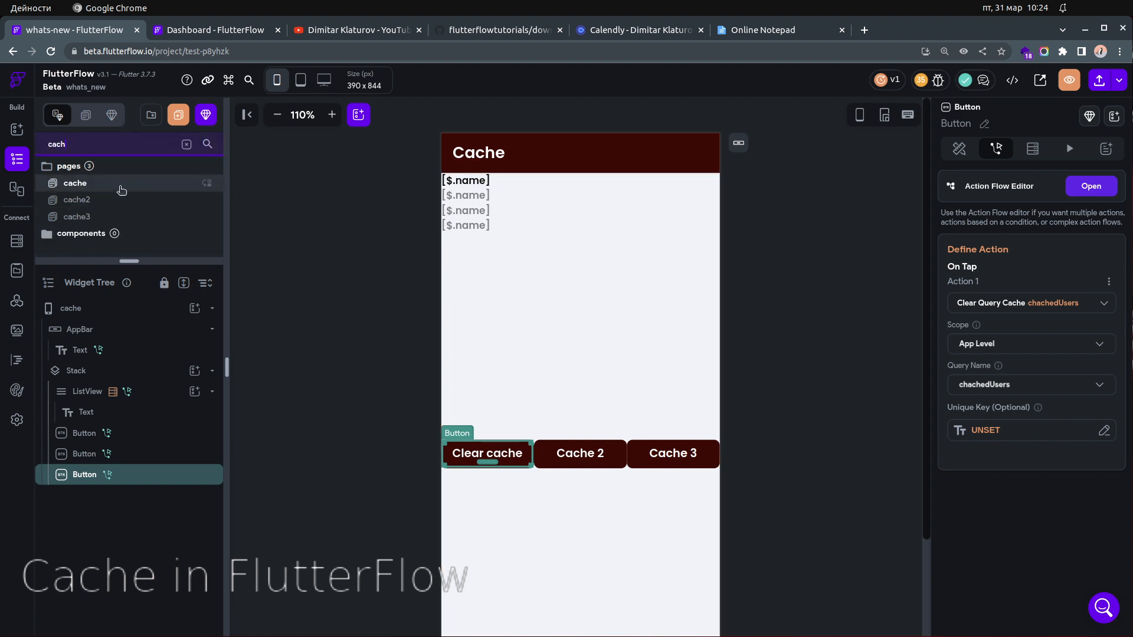
Step: Check the pull-to-refresh option in the backend query of the cache page's ListView and close the query
{"action": "left_click", "coordinate": [152, 393]}
{"action": "scroll", "coordinate": [454, 402], "scroll_direction": "down", "scroll_amount": 2}
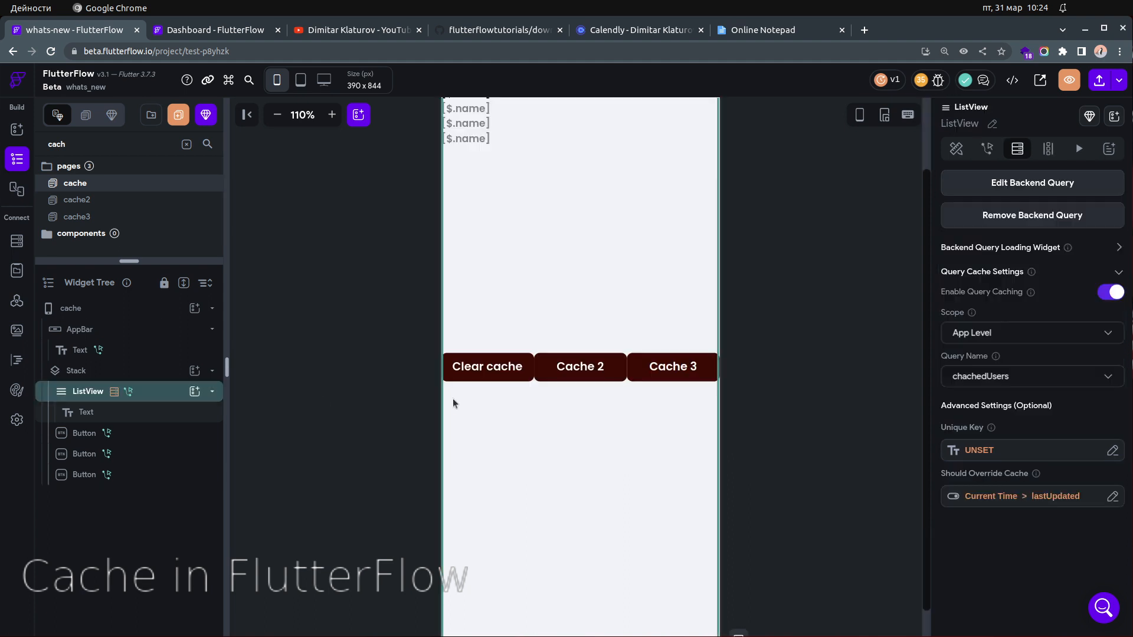
{"action": "scroll", "coordinate": [804, 396], "scroll_direction": "up", "scroll_amount": 2}
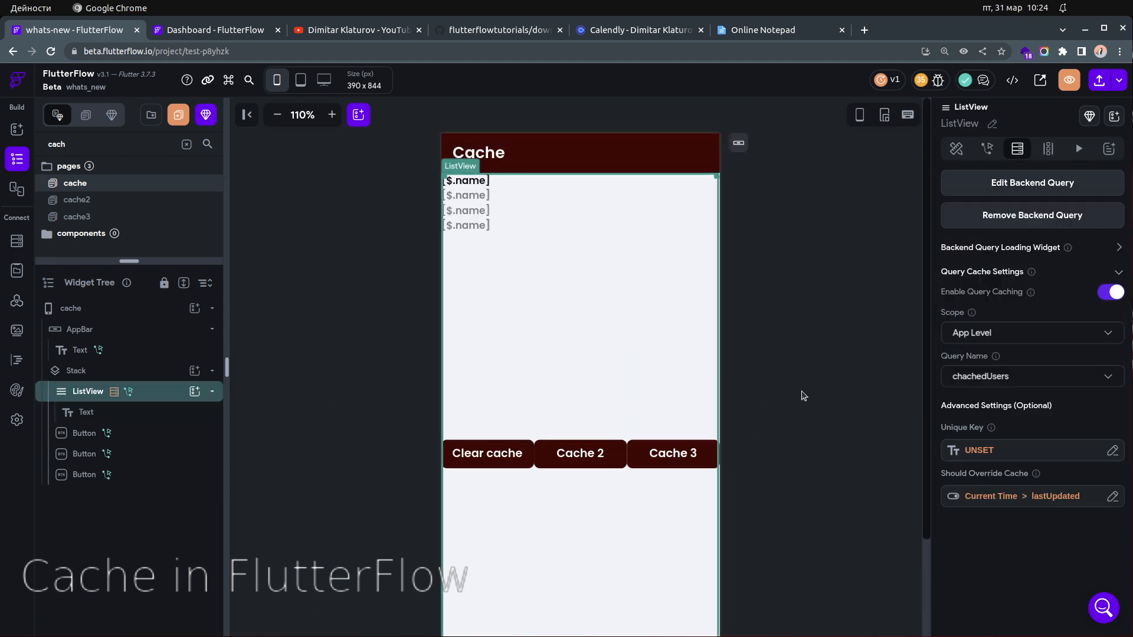
{"action": "left_click", "coordinate": [1029, 185]}
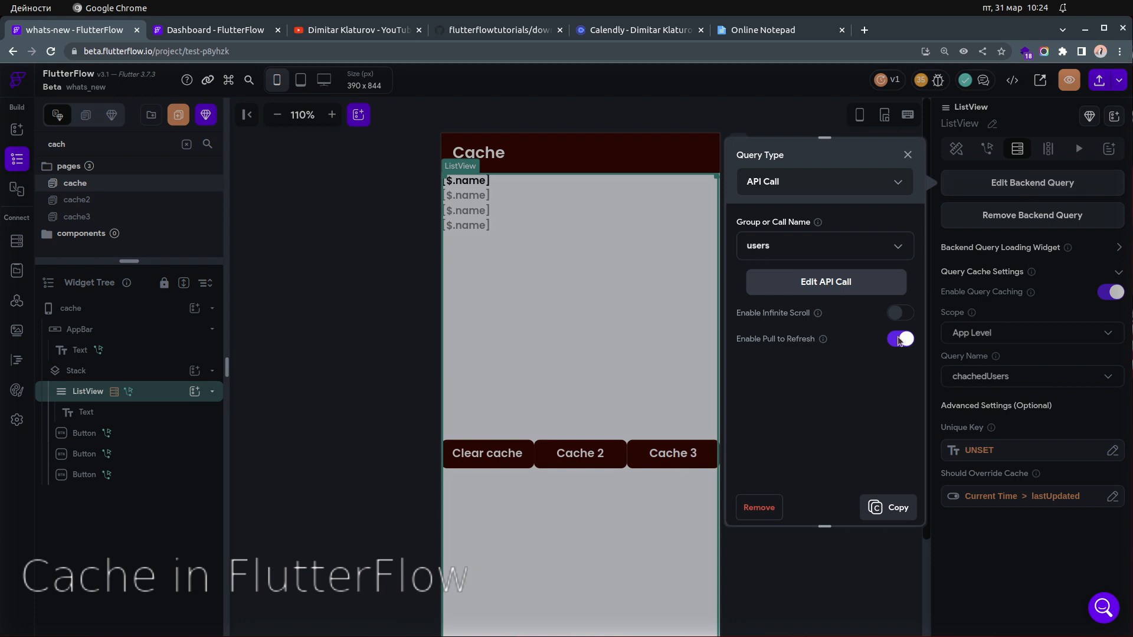
{"action": "left_click", "coordinate": [908, 155]}
Step: Compare the Clear cache button's On Tap action with the ListView's query cache settings
{"action": "left_click", "coordinate": [507, 457]}
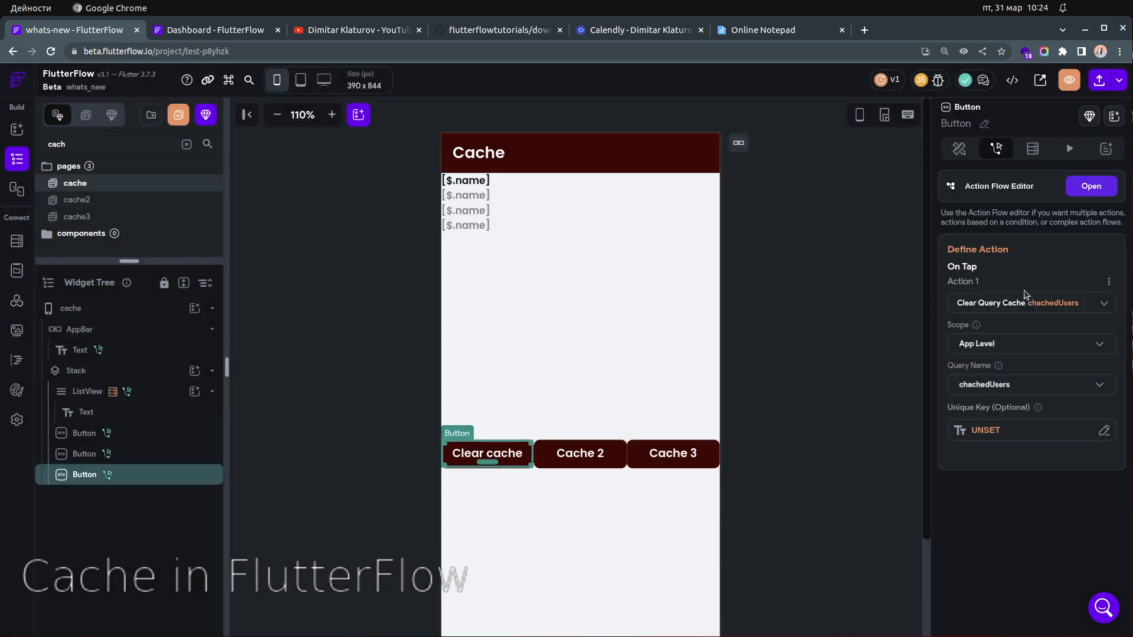
{"action": "left_click", "coordinate": [885, 374]}
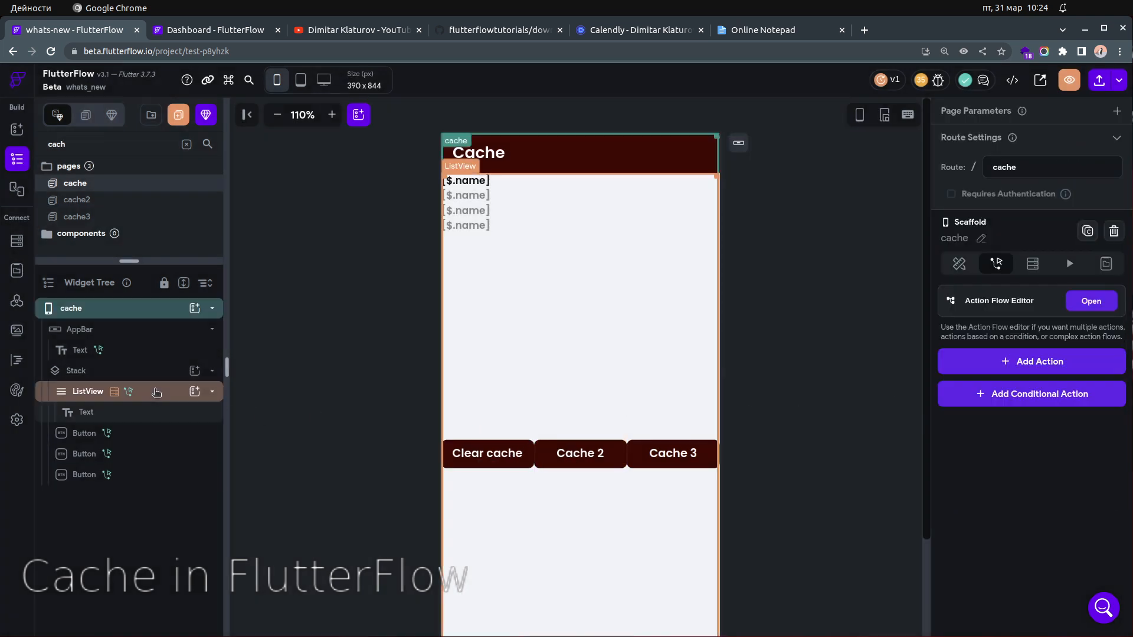
{"action": "left_click", "coordinate": [511, 425]}
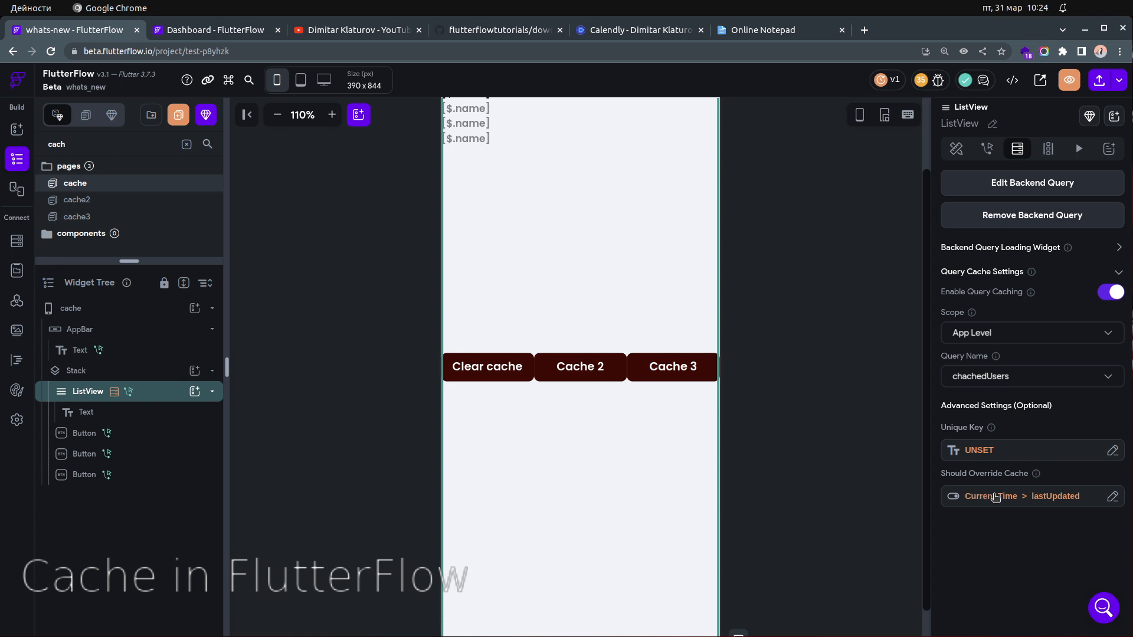
Step: Open the cache2 page, review its ListView's backend query, and close the query without changes
{"action": "left_click", "coordinate": [118, 204]}
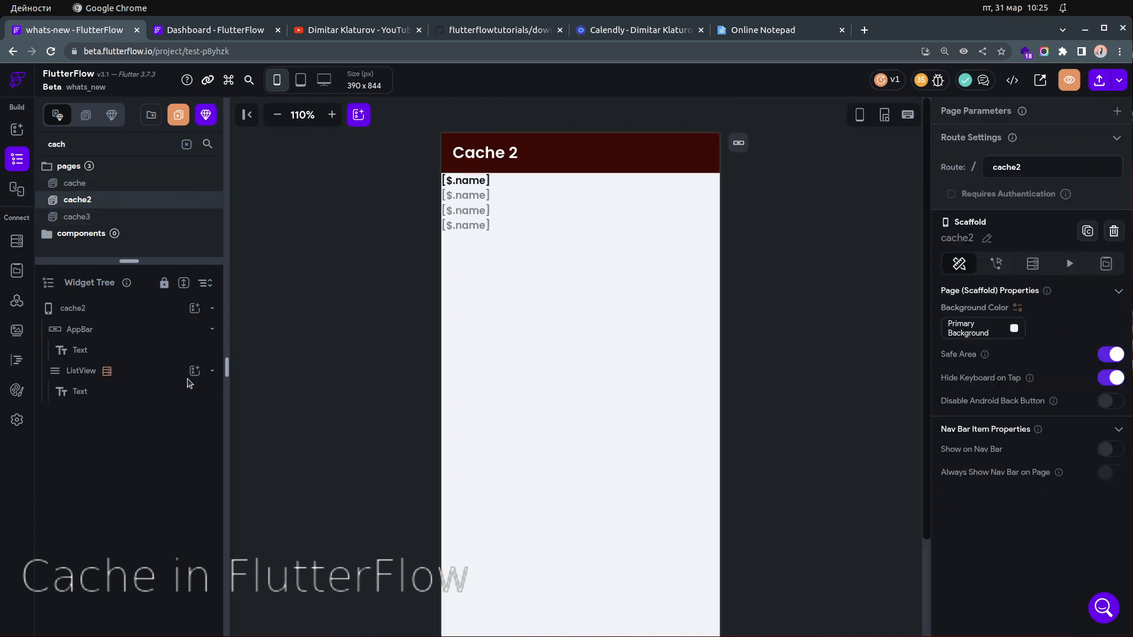
{"action": "left_click", "coordinate": [135, 375]}
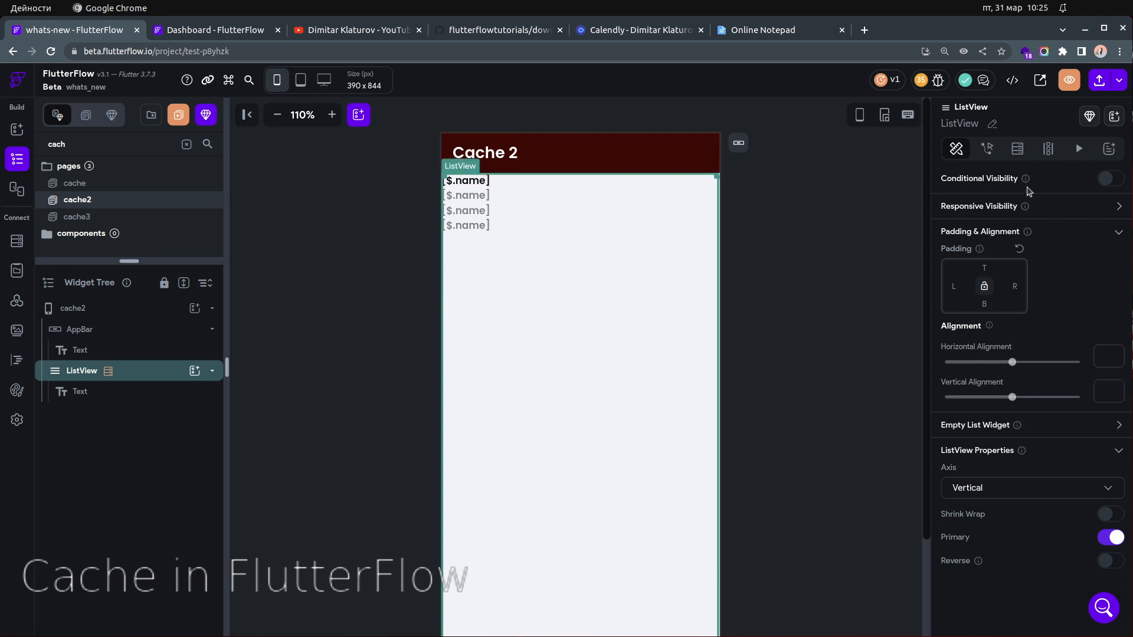
{"action": "left_click", "coordinate": [1016, 149]}
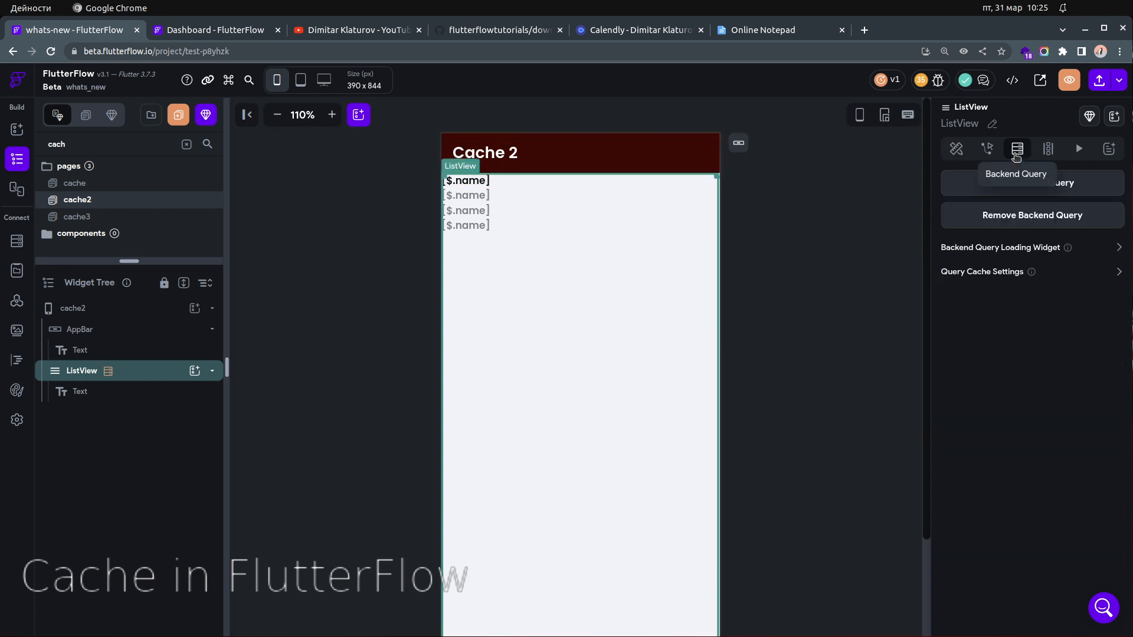
{"action": "left_click", "coordinate": [959, 186]}
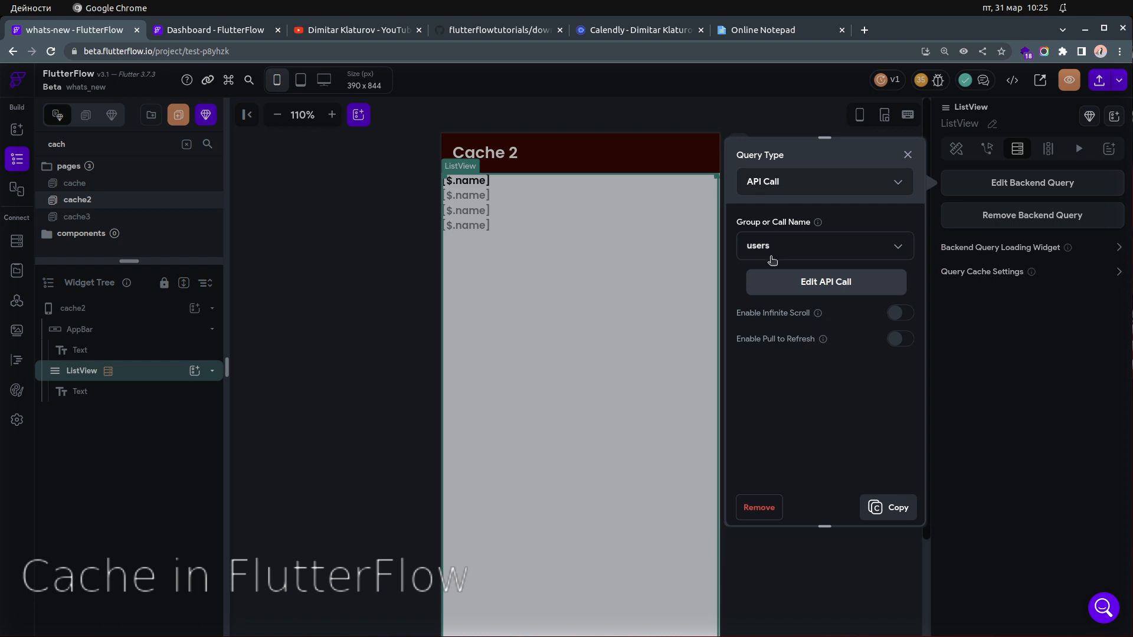
{"action": "left_click", "coordinate": [908, 156]}
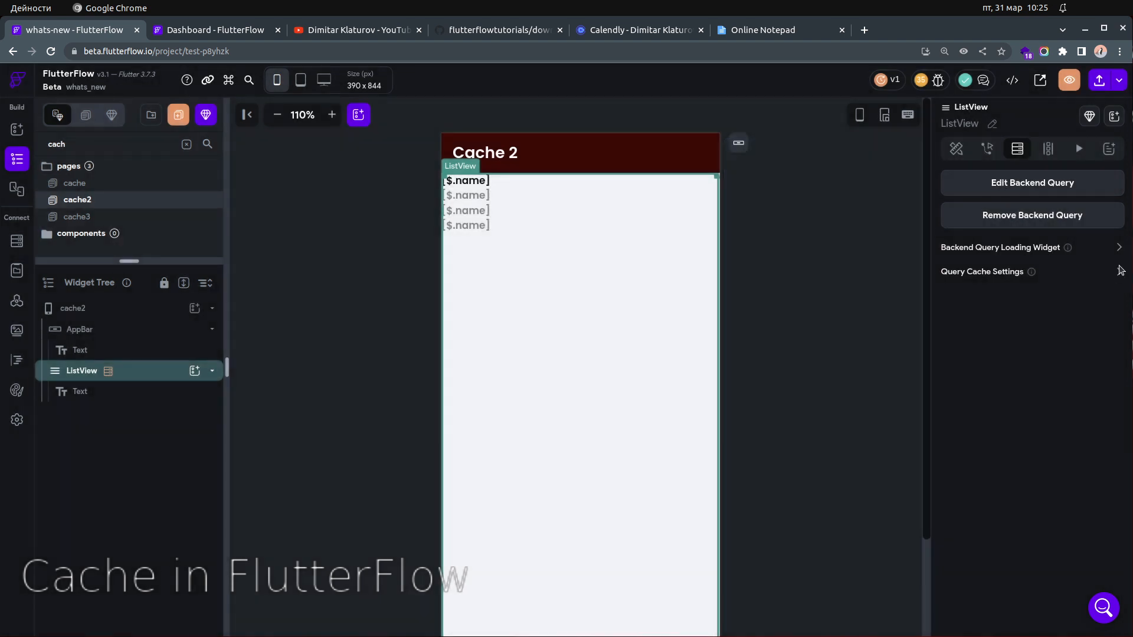
Step: Select chachedUsers as the query name in the cache2 ListView's cache settings and check the variable sources for its unique key
{"action": "left_click", "coordinate": [1119, 272]}
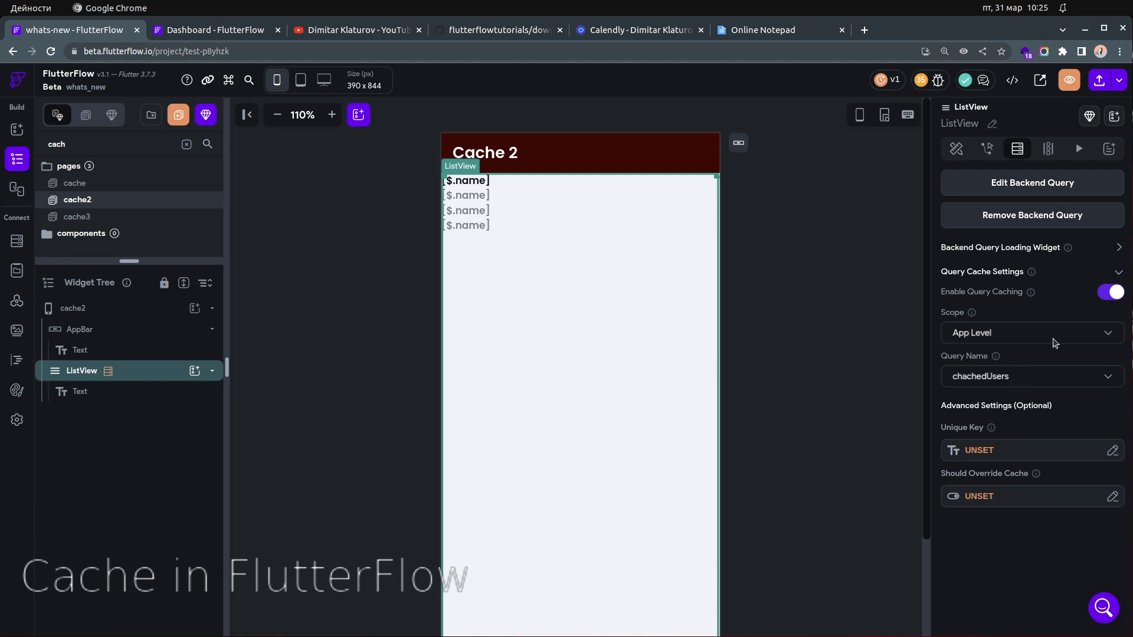
{"action": "left_click", "coordinate": [1043, 386]}
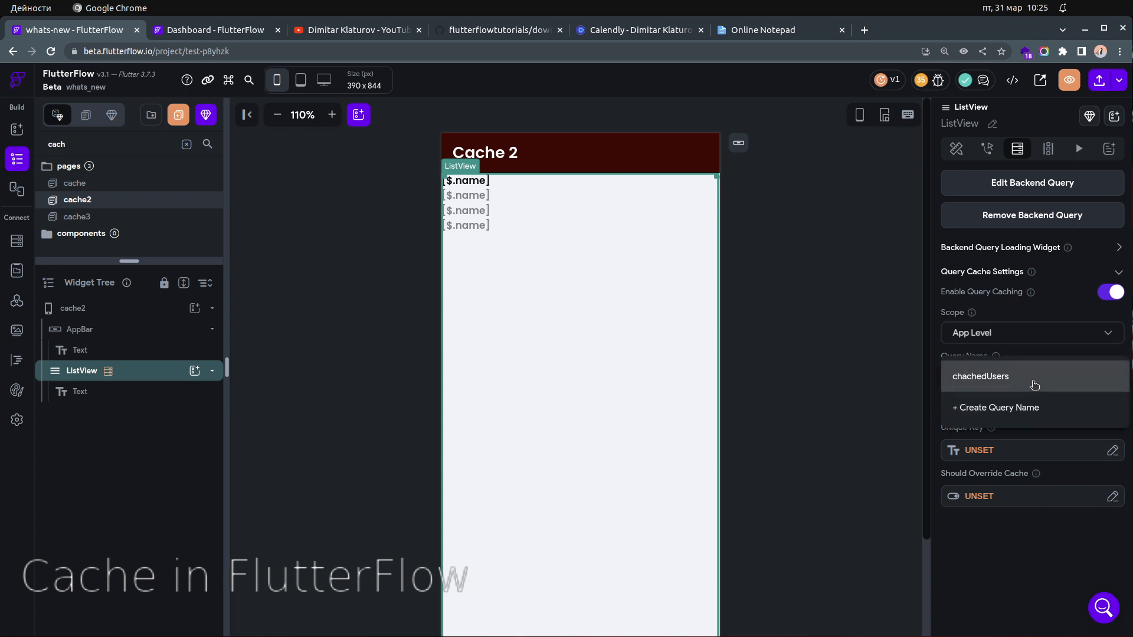
{"action": "left_click", "coordinate": [1018, 385]}
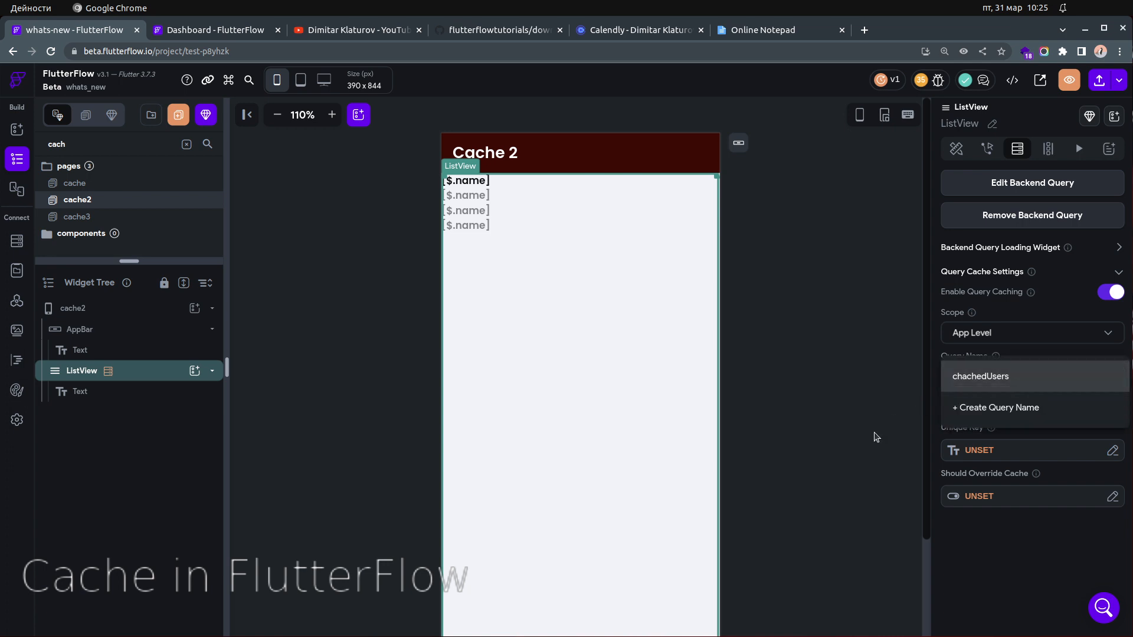
{"action": "left_click", "coordinate": [1013, 454]}
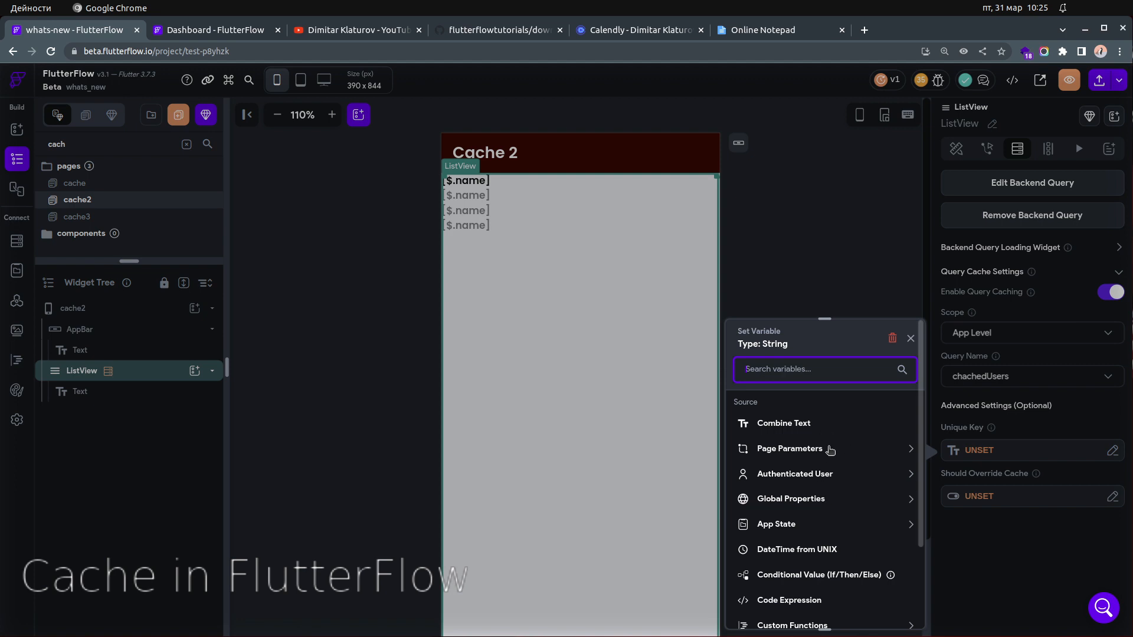
{"action": "left_click", "coordinate": [836, 289]}
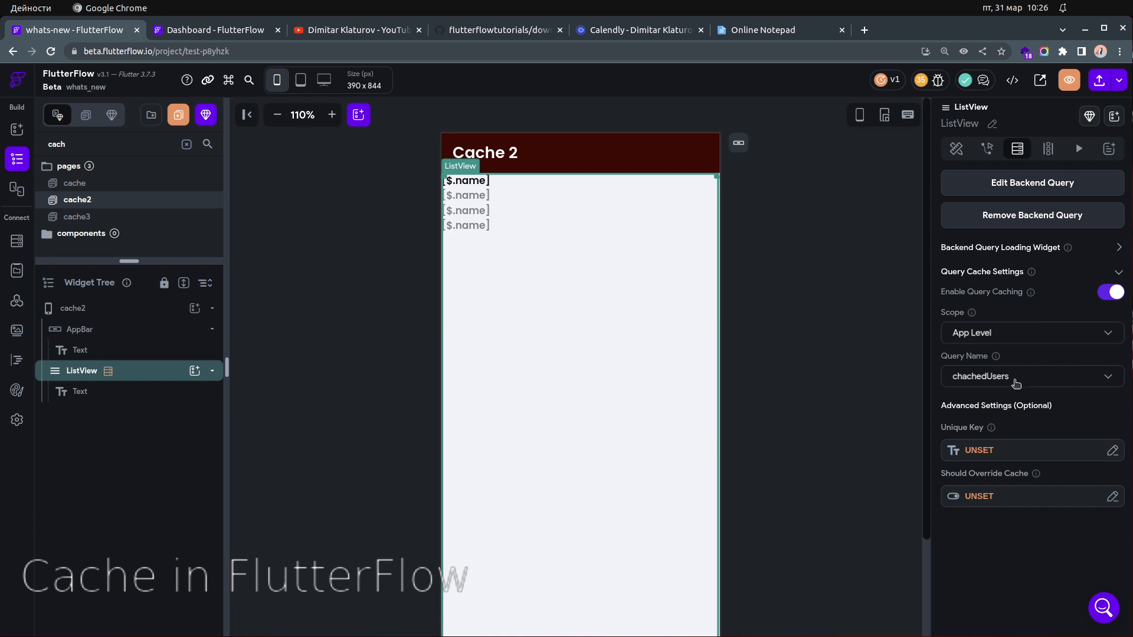
Step: Recheck the API call used by the cache2 ListView's backend query and close it without changes
{"action": "left_click", "coordinate": [1007, 188]}
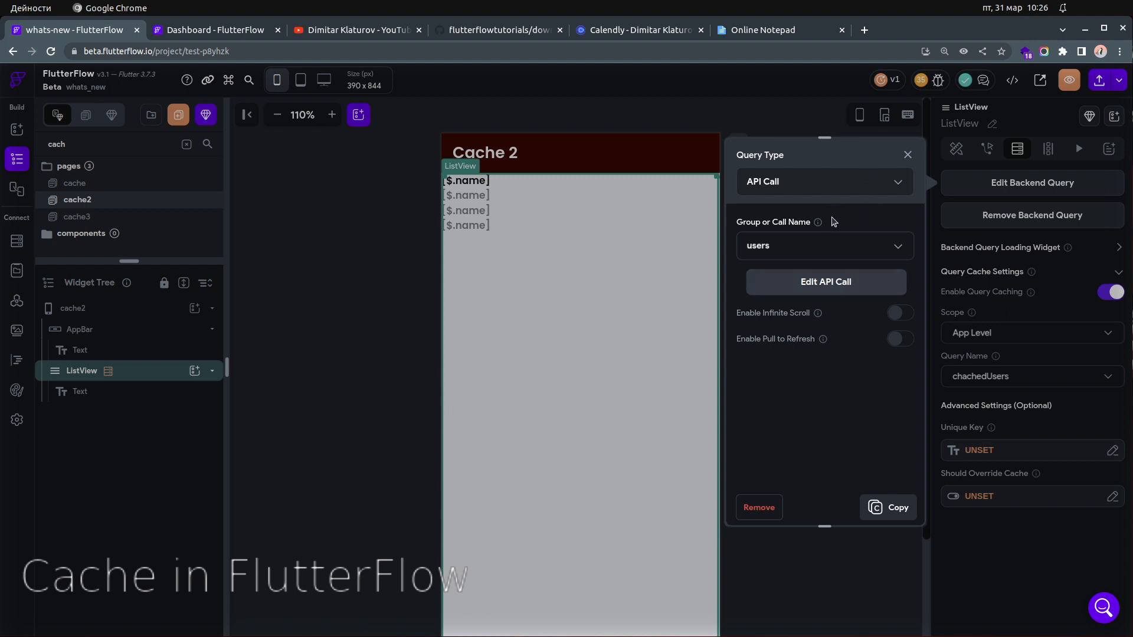
{"action": "left_click", "coordinate": [924, 215]}
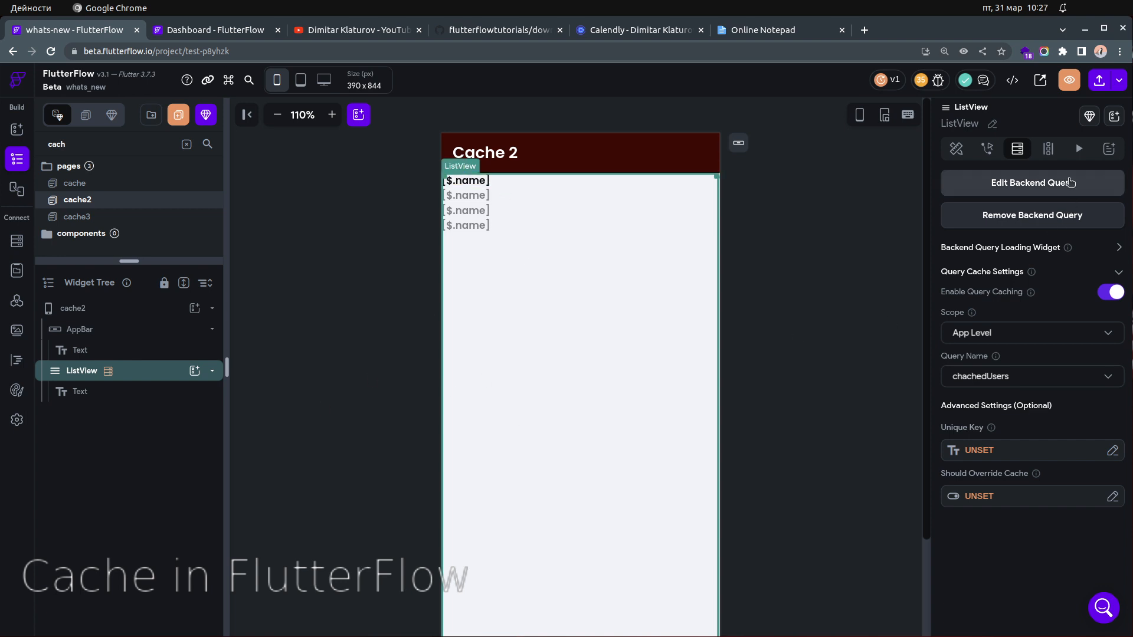
{"action": "left_click", "coordinate": [1070, 182]}
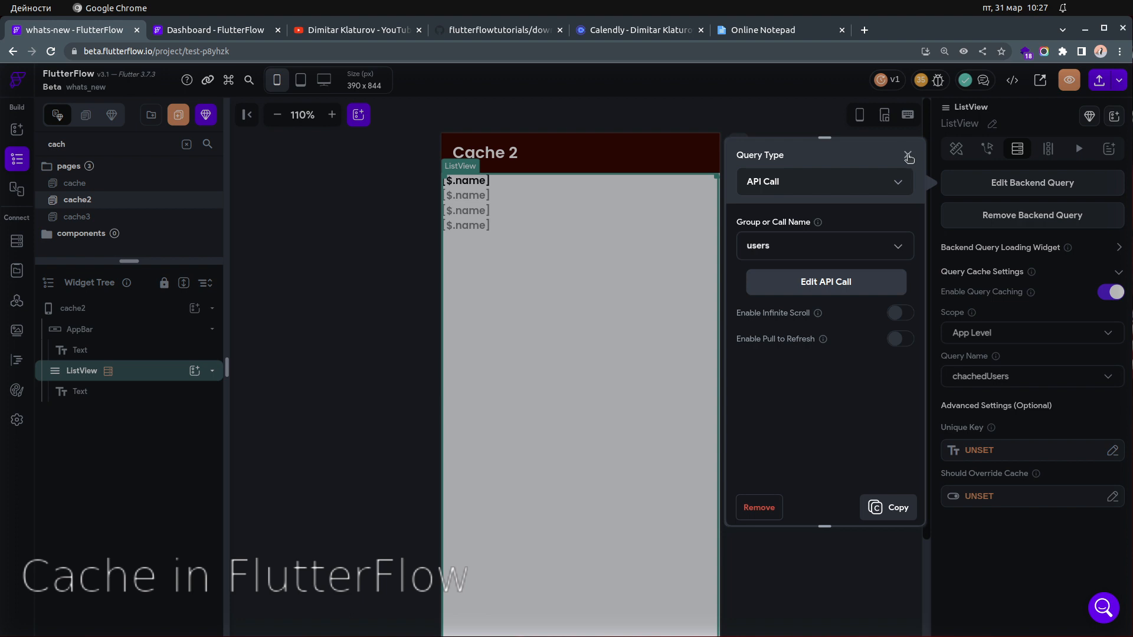
{"action": "left_click", "coordinate": [617, 282]}
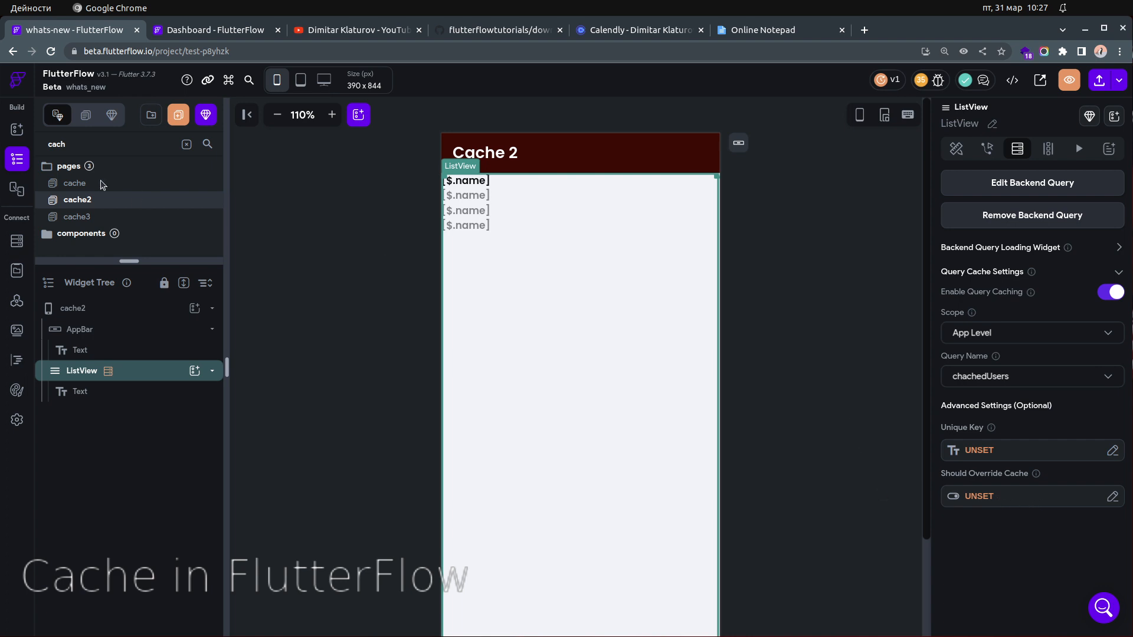
Step: Open the cache3 page, review its ListView's API call in the backend query without changes, and show its query cache settings
{"action": "left_click", "coordinate": [77, 217]}
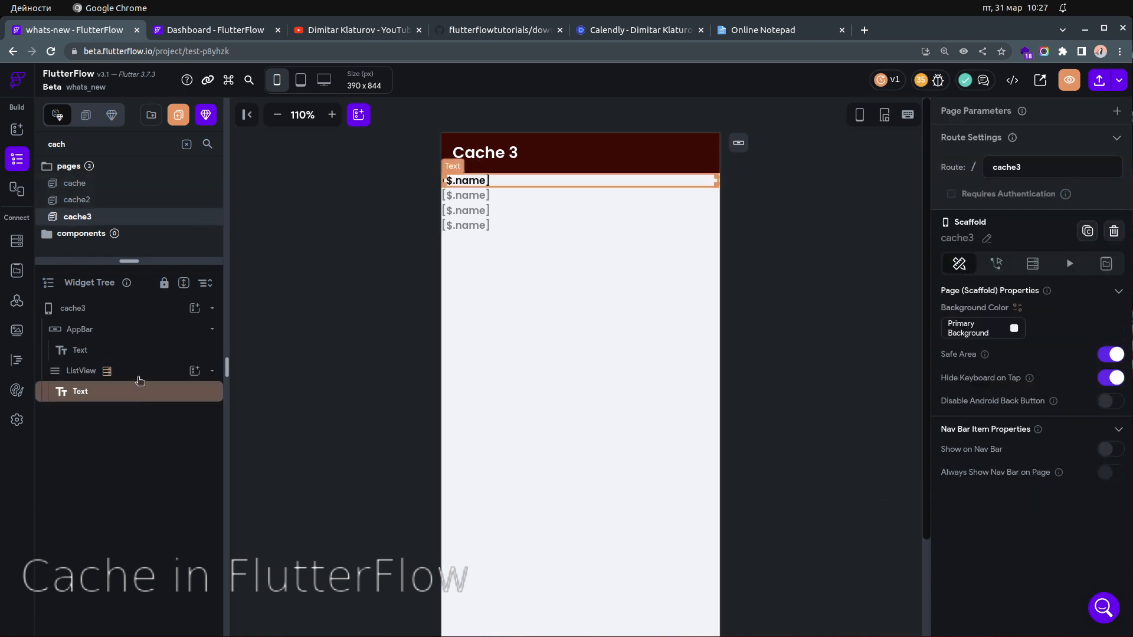
{"action": "left_click", "coordinate": [140, 378]}
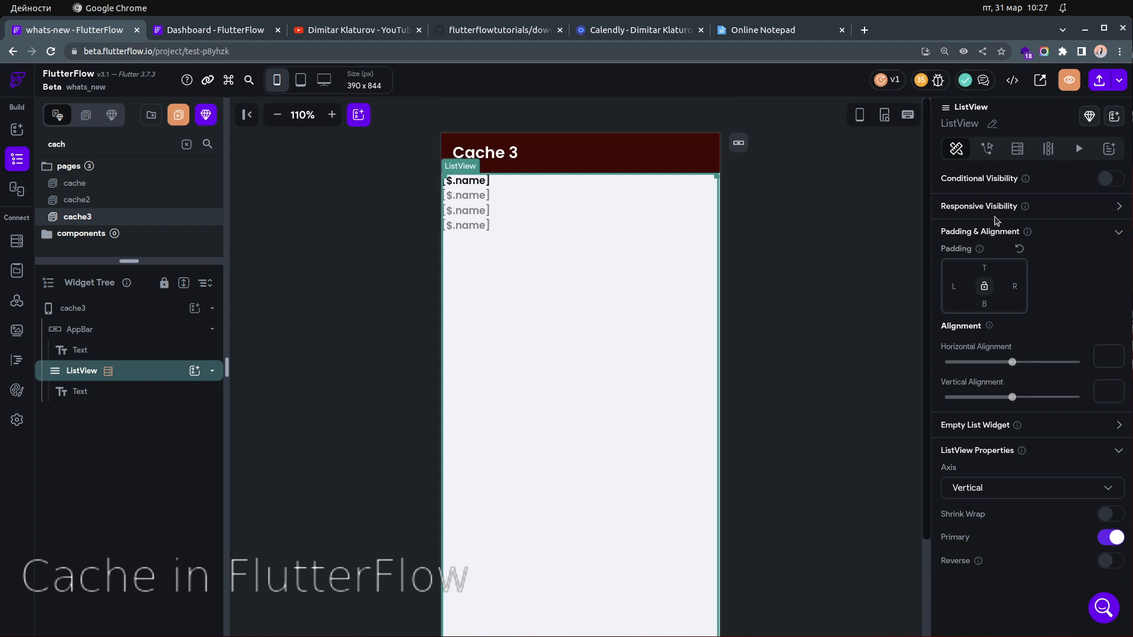
{"action": "left_click", "coordinate": [1018, 150]}
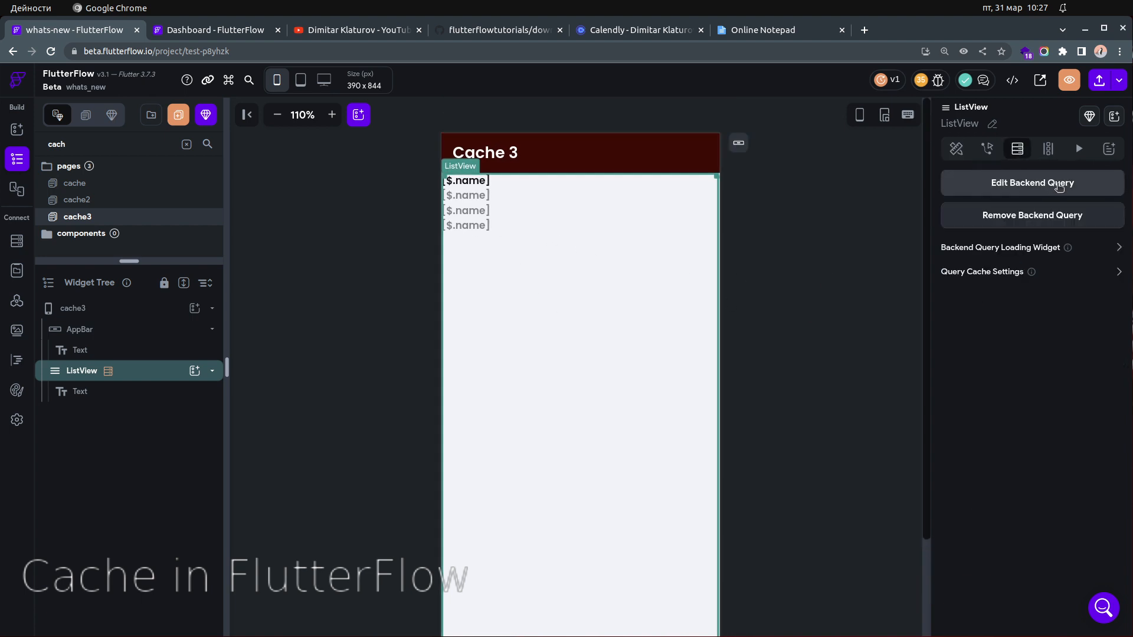
{"action": "left_click", "coordinate": [1053, 184]}
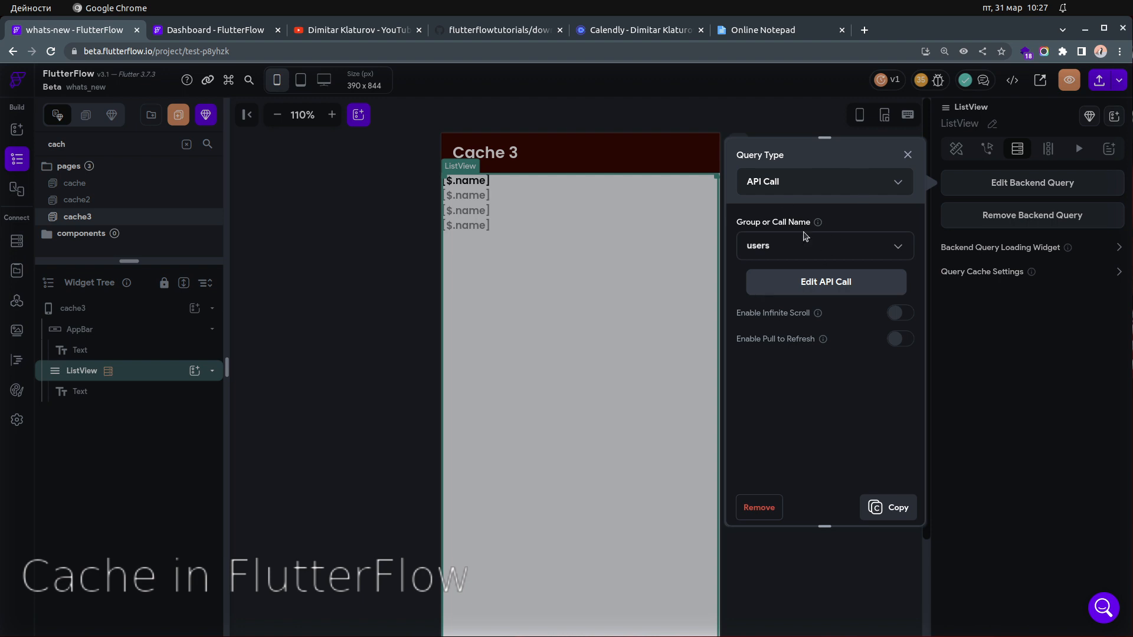
{"action": "left_click", "coordinate": [908, 155]}
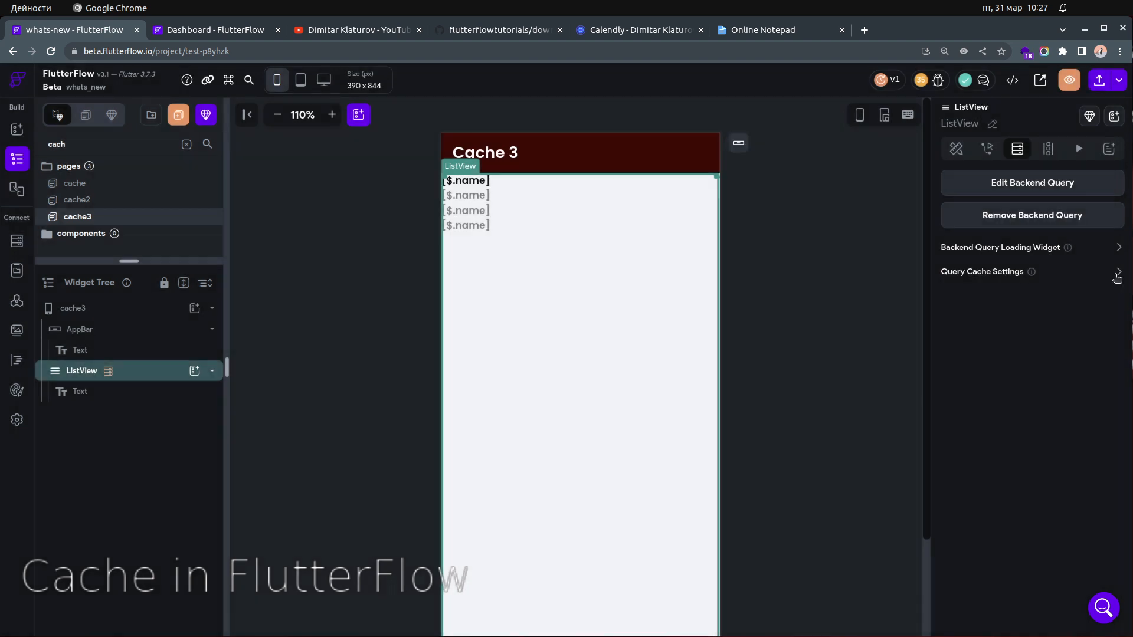
{"action": "left_click", "coordinate": [1117, 273]}
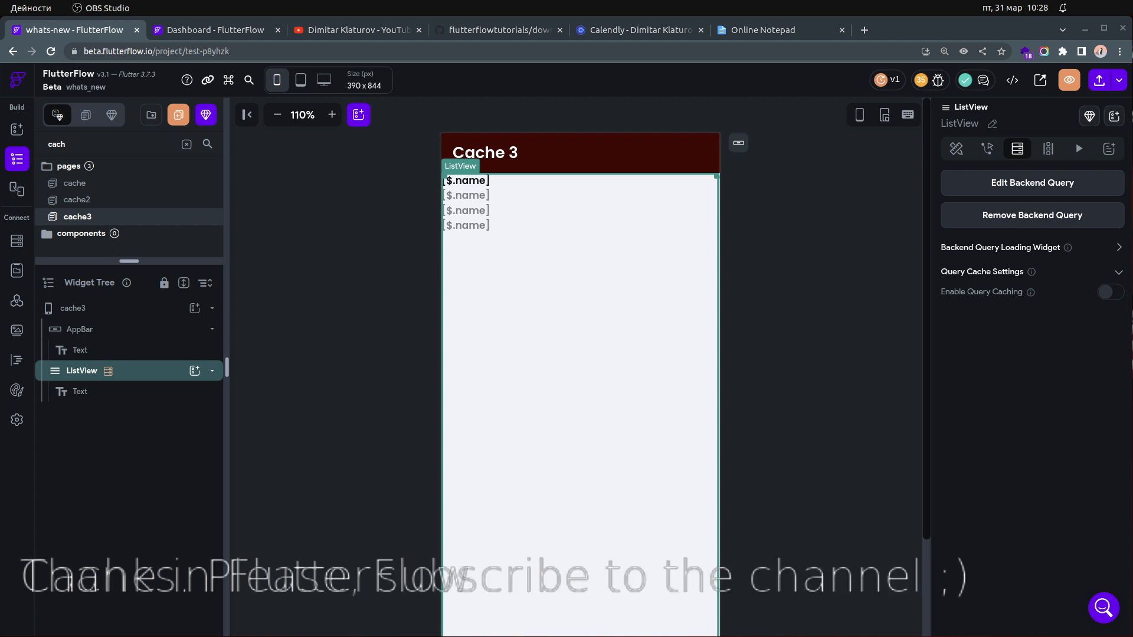
Step: Deselect the cache3 ListView and switch to the Calendly page with the FlutterFlow mentoring sessions
{"action": "left_click", "coordinate": [804, 367]}
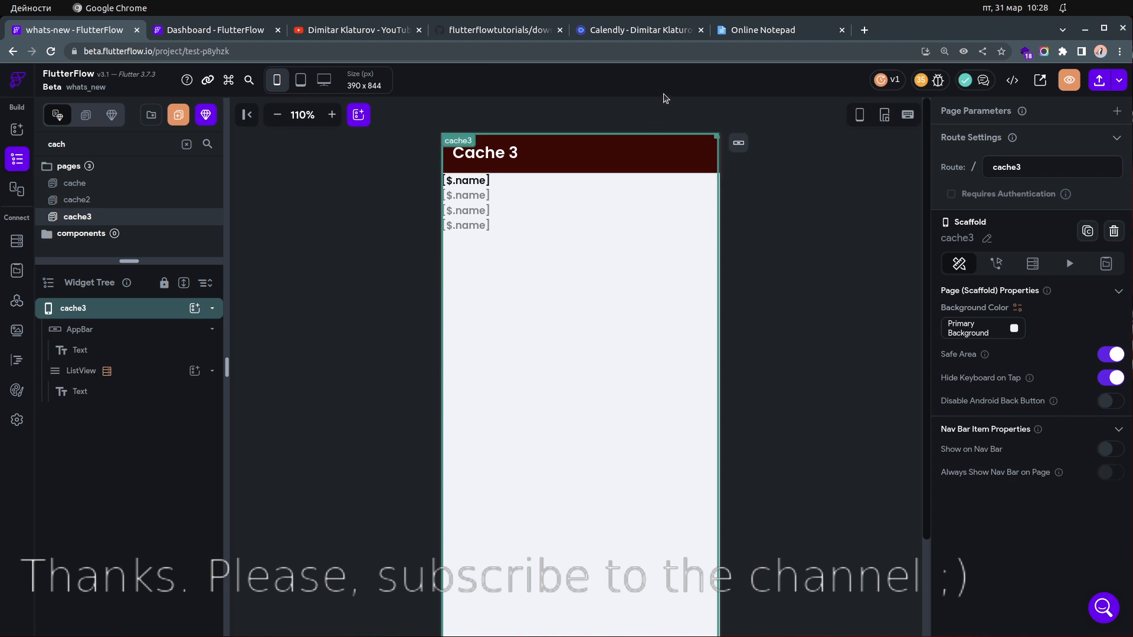
{"action": "left_click", "coordinate": [659, 33]}
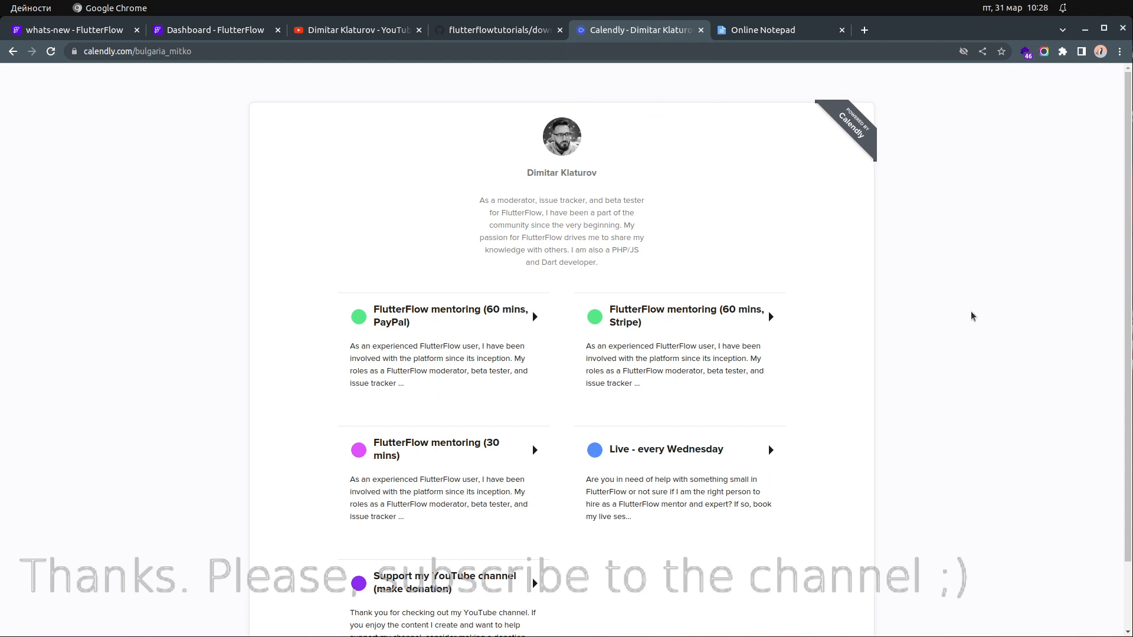